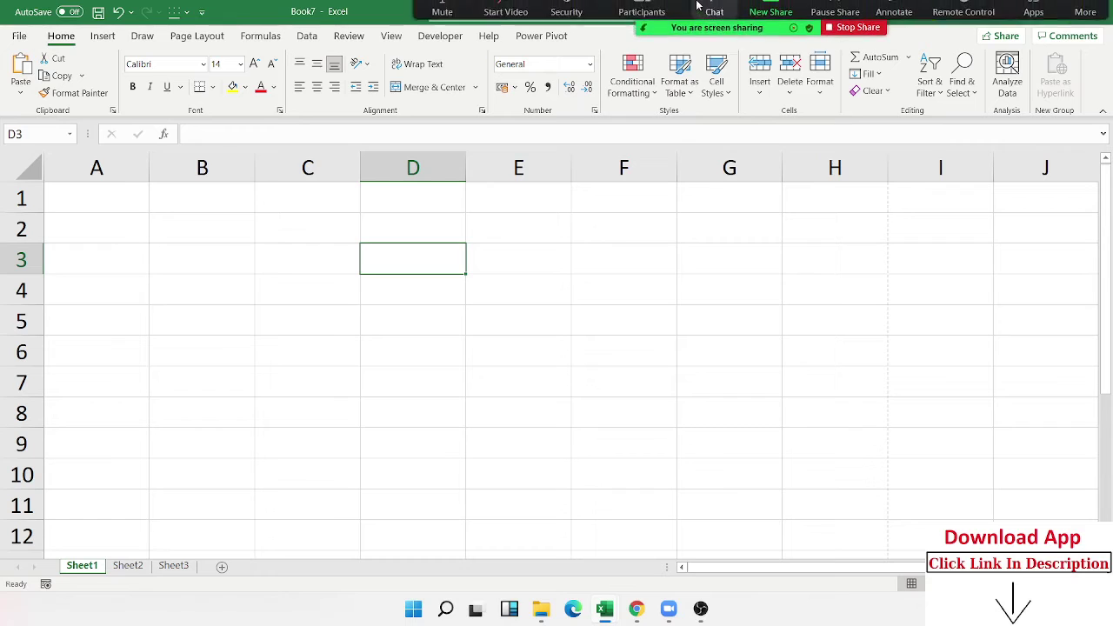
From Zoom's participant list, allow one participant to record local files
left_click(641, 19)
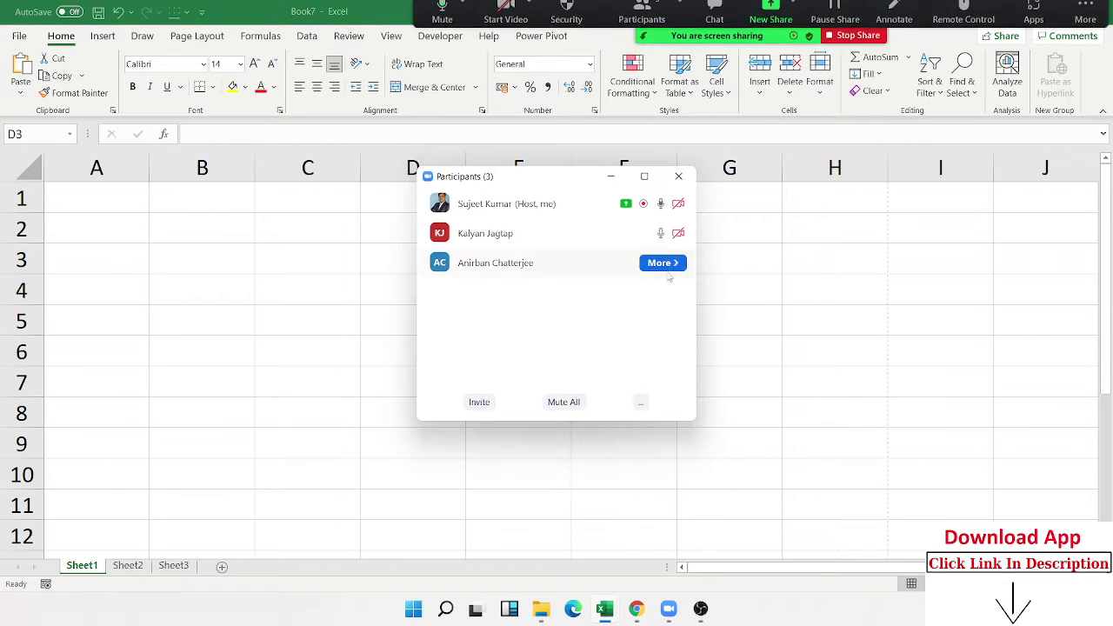
left_click(664, 265)
left_click(640, 331)
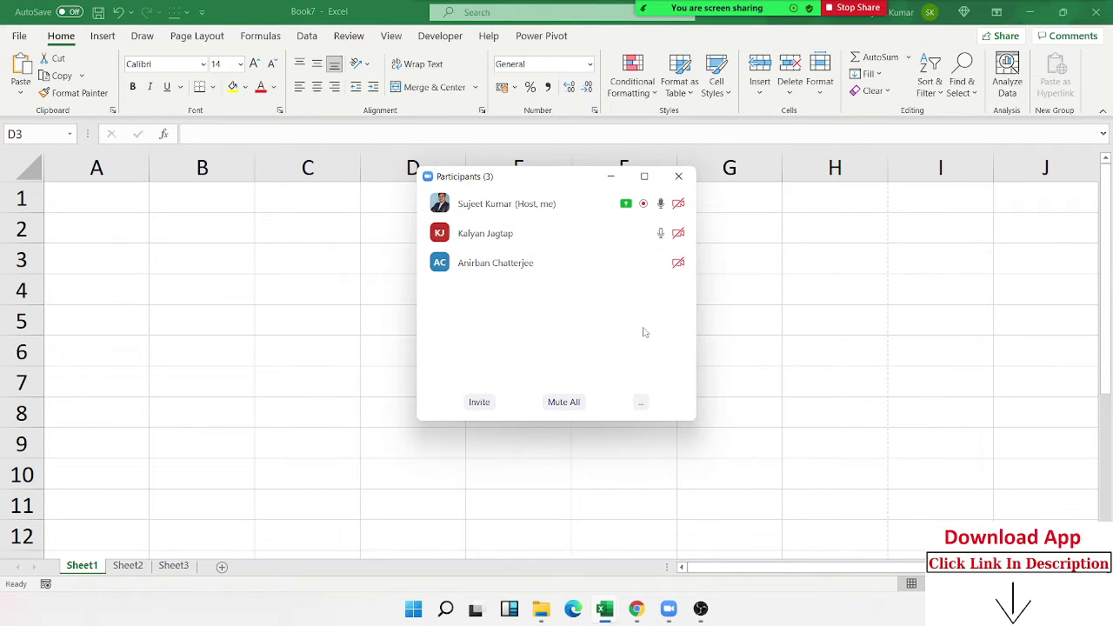
left_click(663, 263)
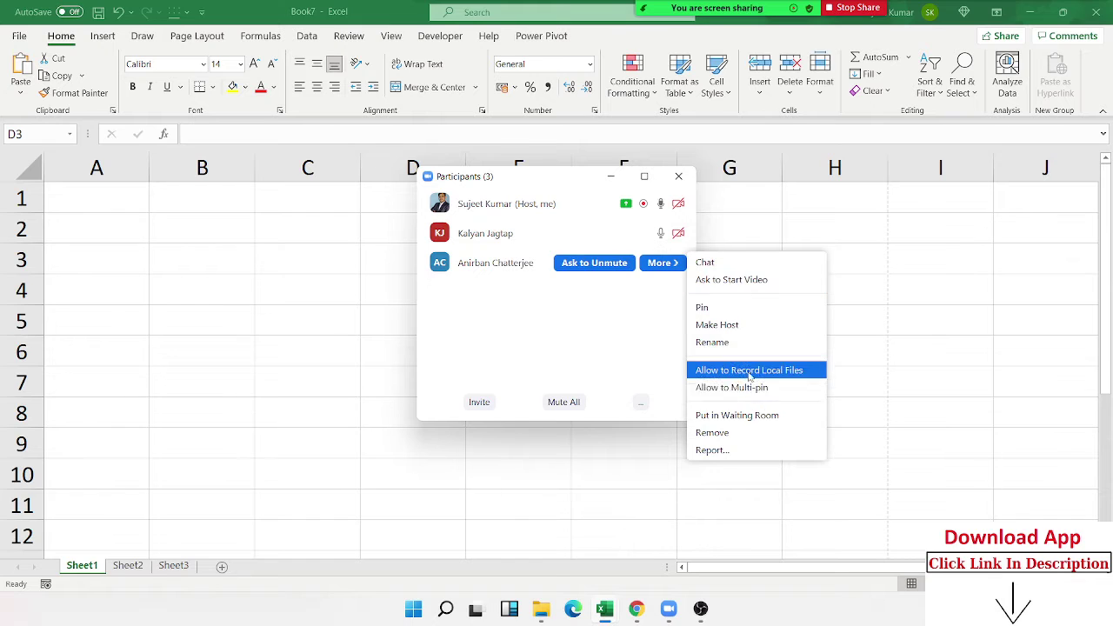
left_click(750, 370)
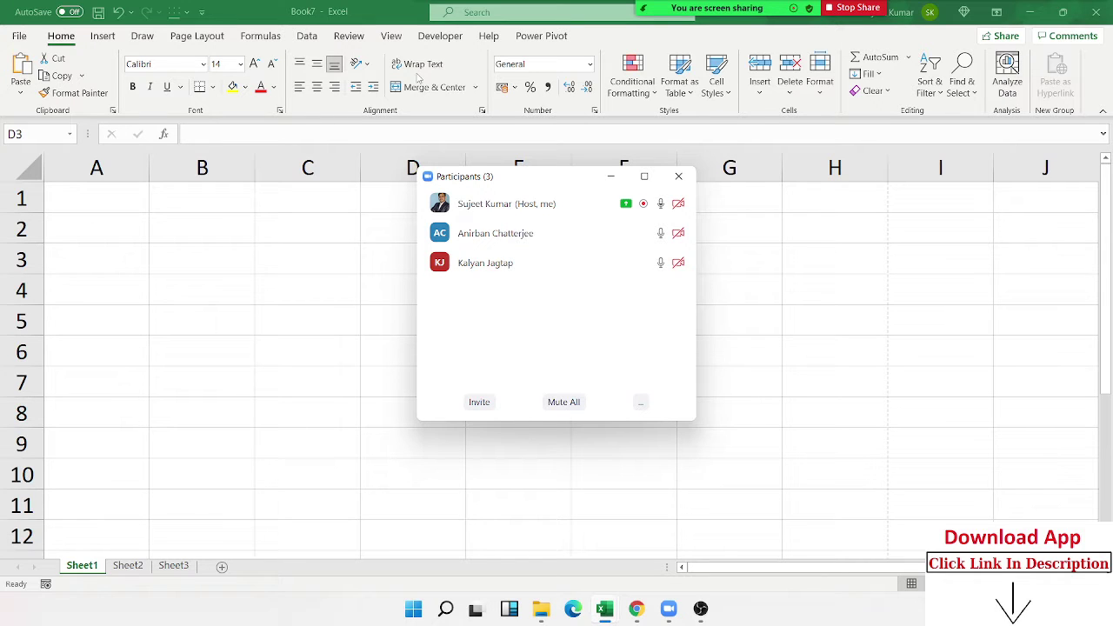
Close the participant list, view Excel's Developer and Draw tabs, then open the File Home page
left_click(679, 177)
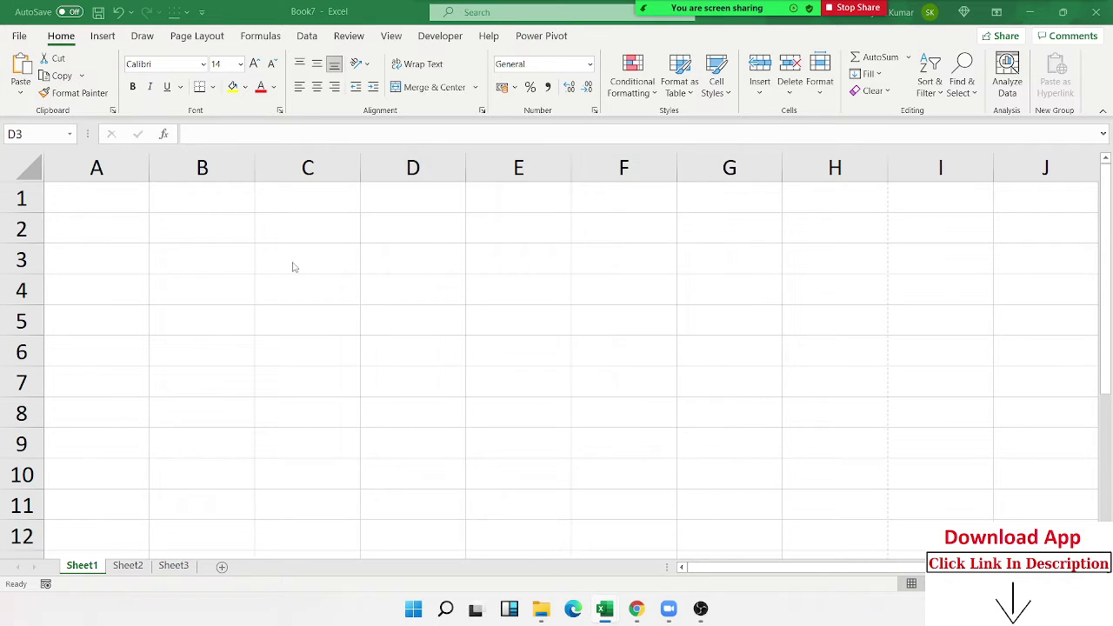
left_click(202, 215)
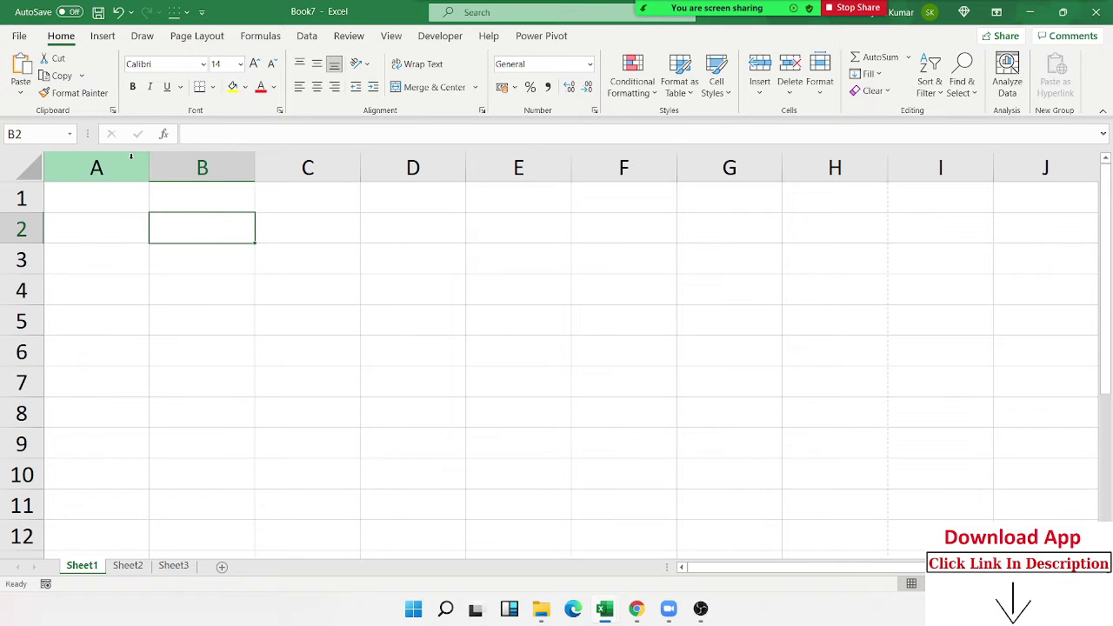
left_click(430, 38)
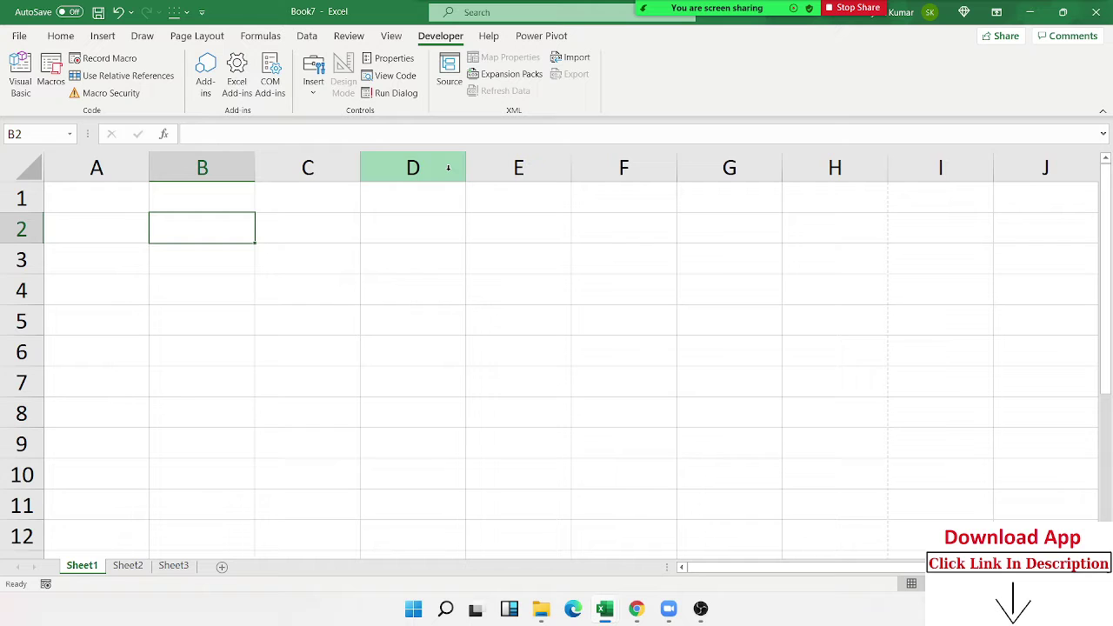
left_click(348, 217)
left_click(142, 36)
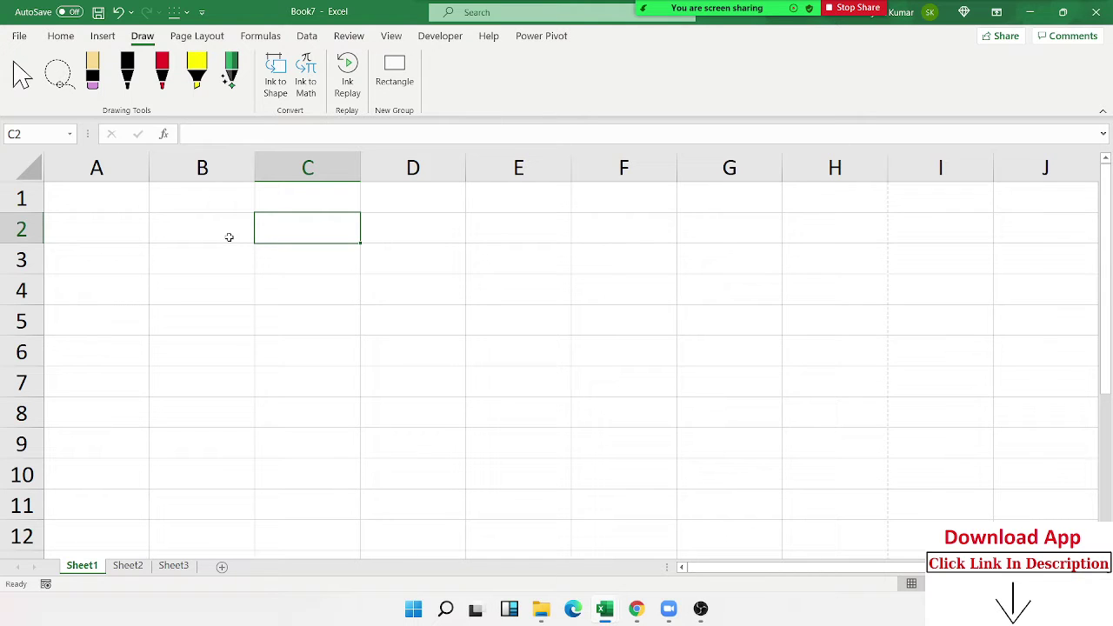
left_click(19, 36)
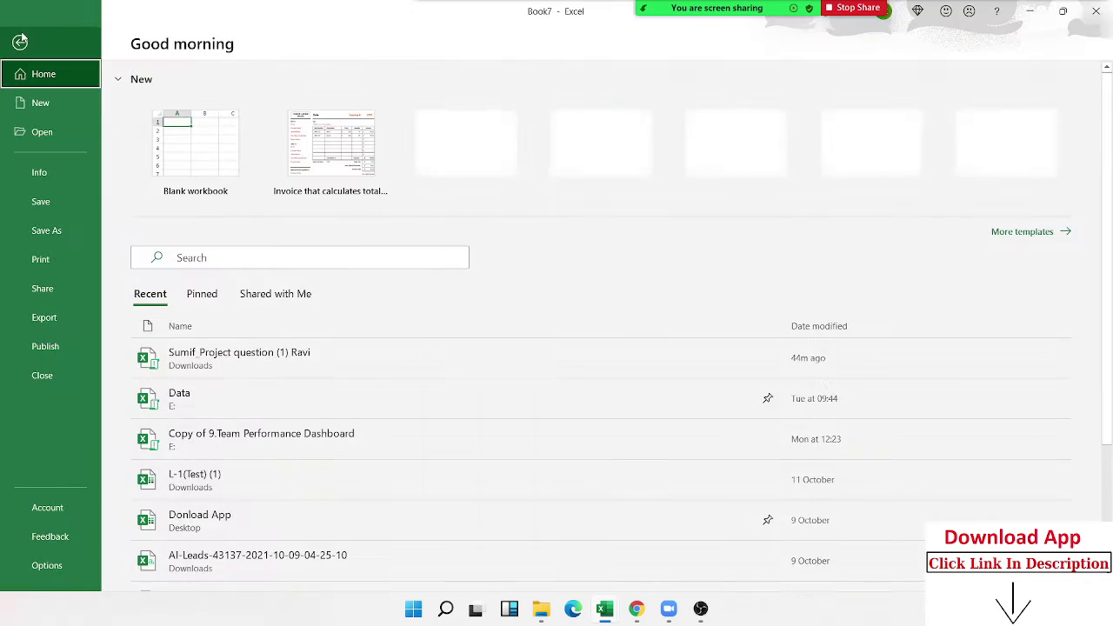
Uncheck Draw under Main Tabs in Excel Options' Customize Ribbon and apply
left_click(59, 571)
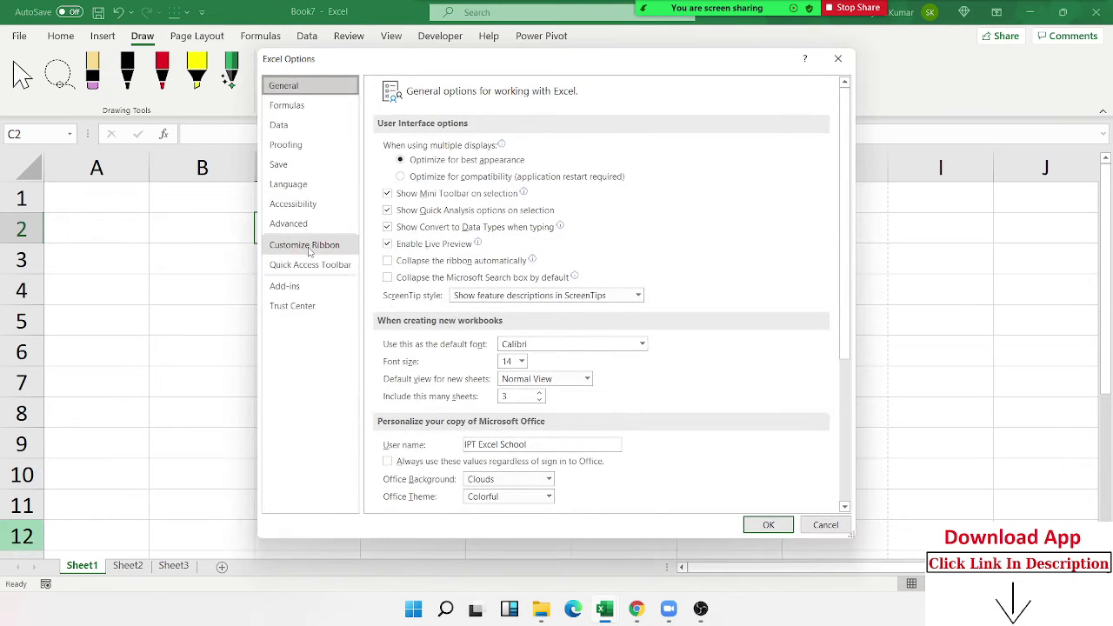
left_click(310, 250)
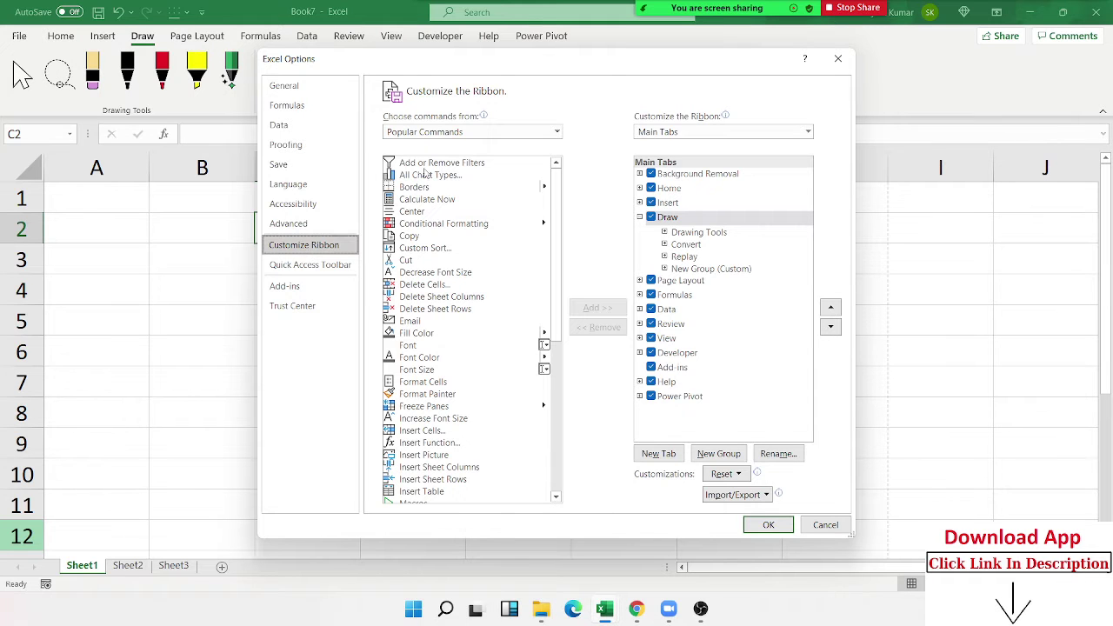
left_click_drag(410, 63, 328, 66)
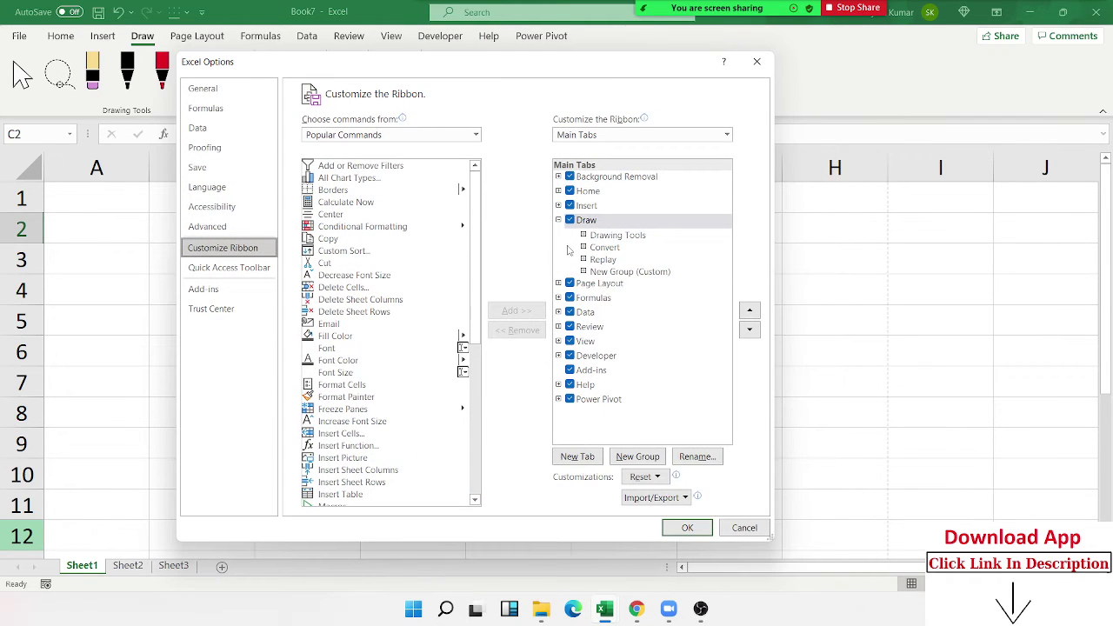
left_click(558, 221)
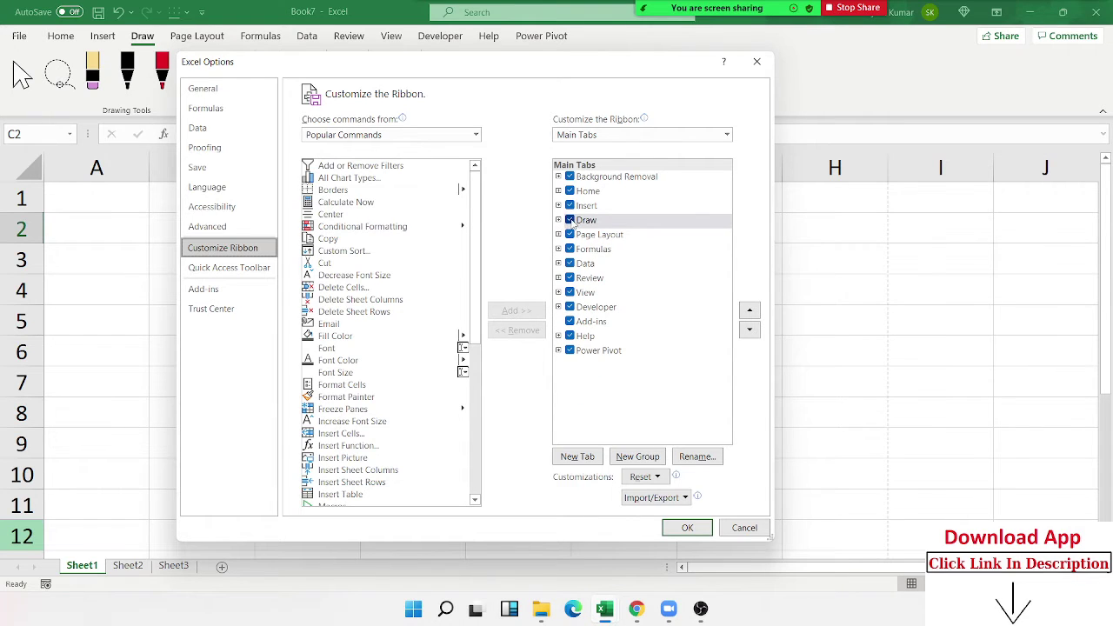
left_click(570, 221)
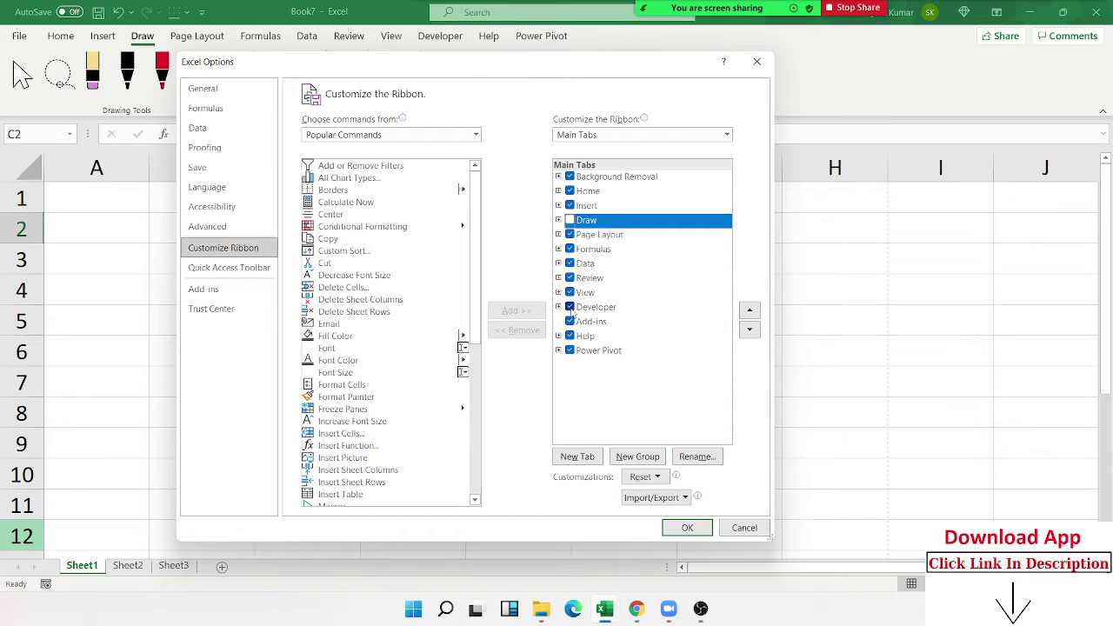
left_click(686, 527)
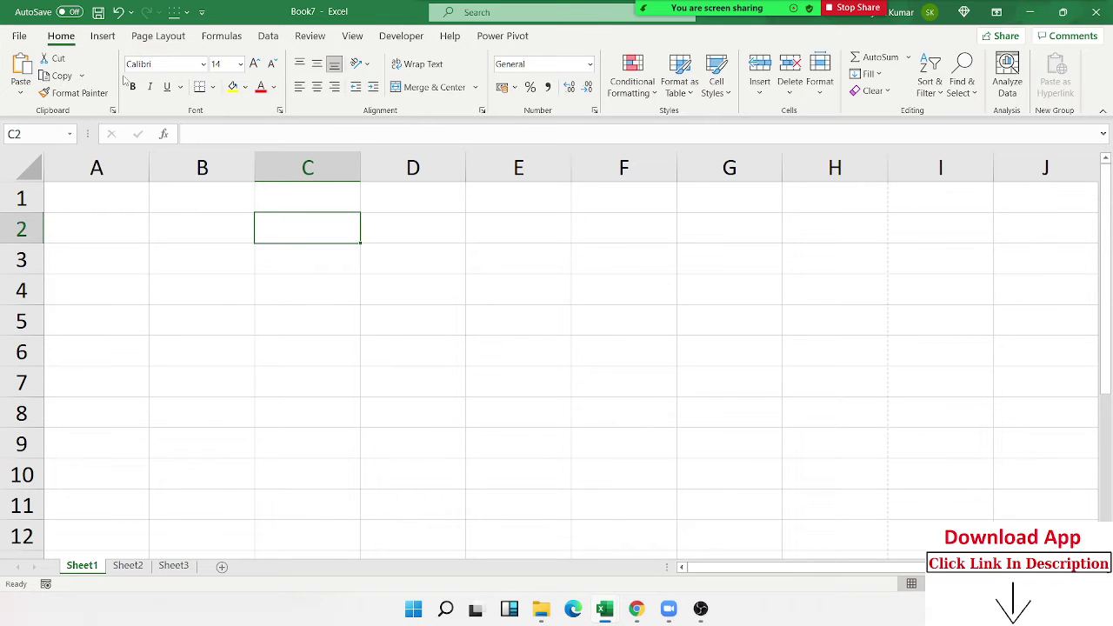
Reopen Excel Options at Customize Ribbon and list Commands Not in the Ribbon
left_click(20, 39)
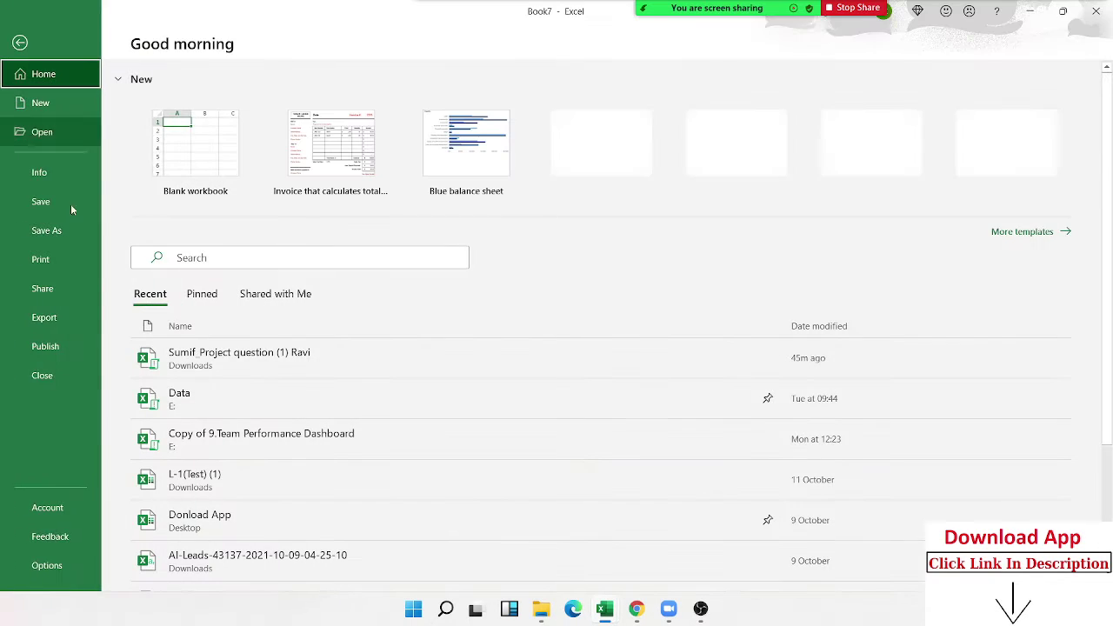
left_click(47, 565)
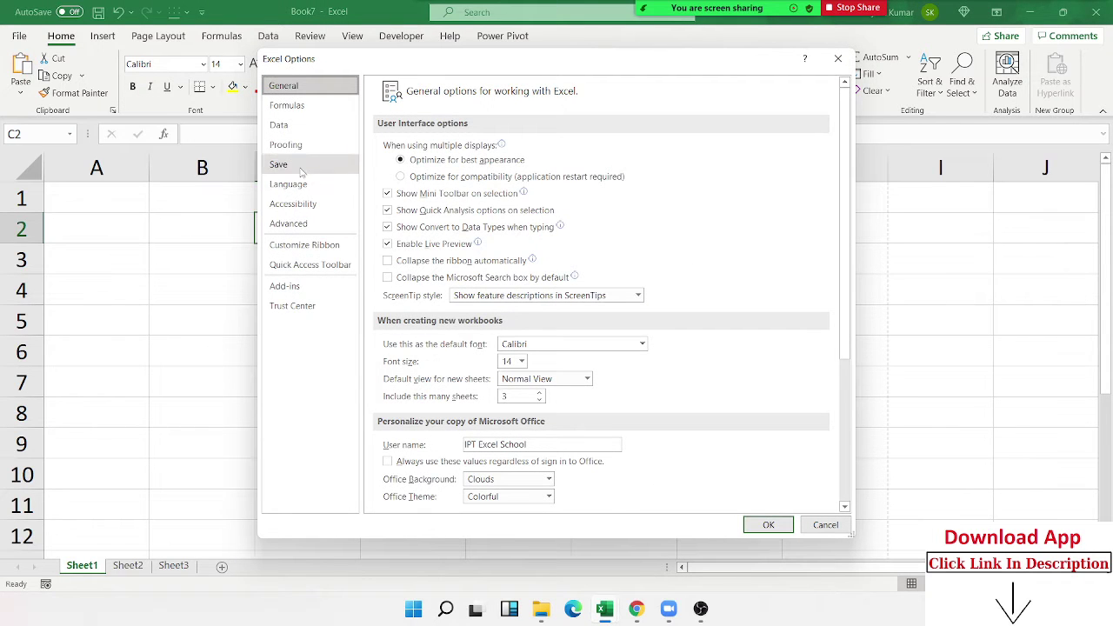
left_click(300, 245)
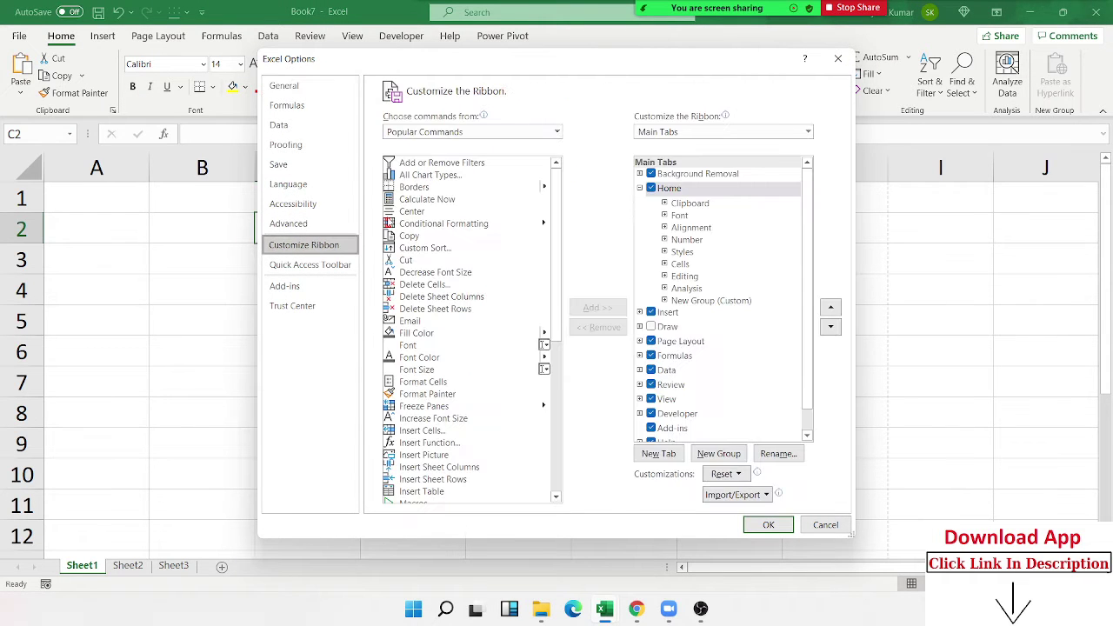
left_click(436, 132)
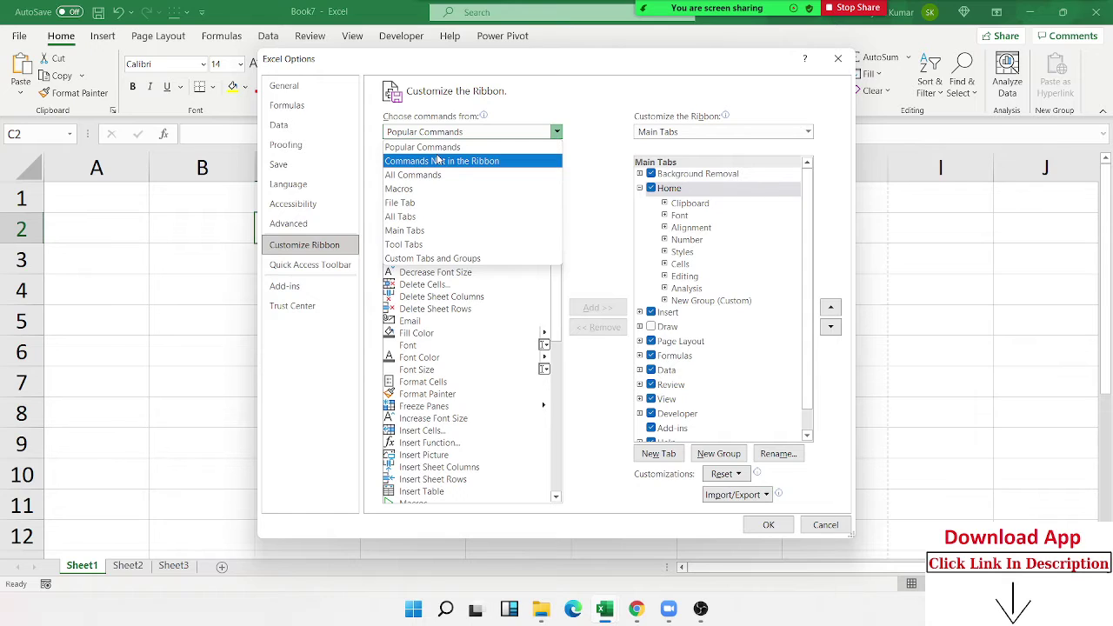
left_click(439, 161)
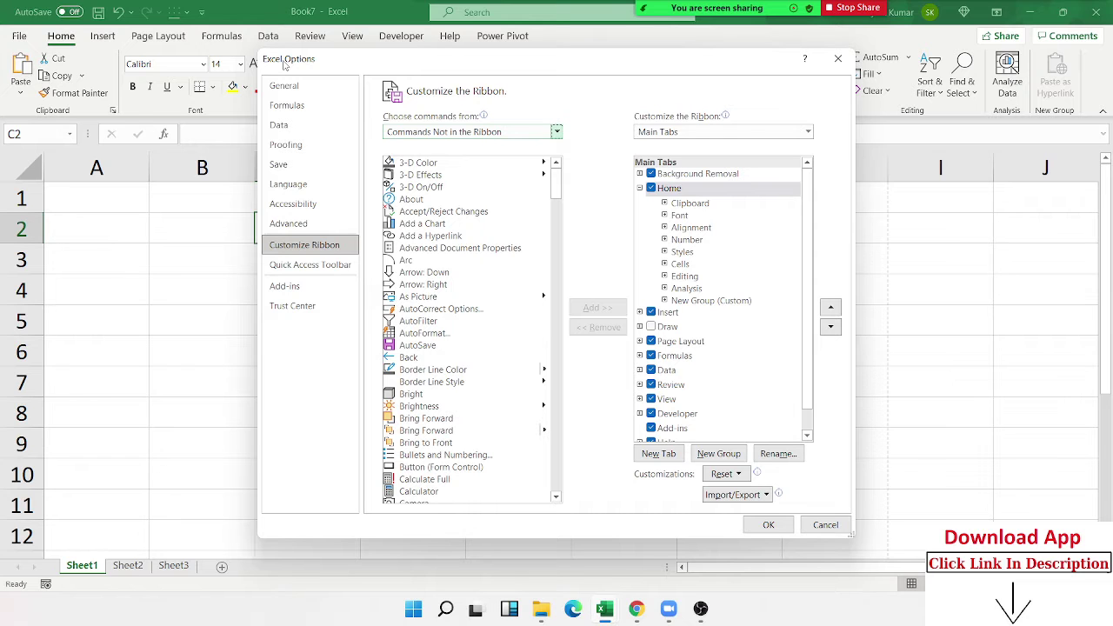
Browse the commands list, collapse Home, and select Privacy Settings
scroll(458, 300, "down", 2)
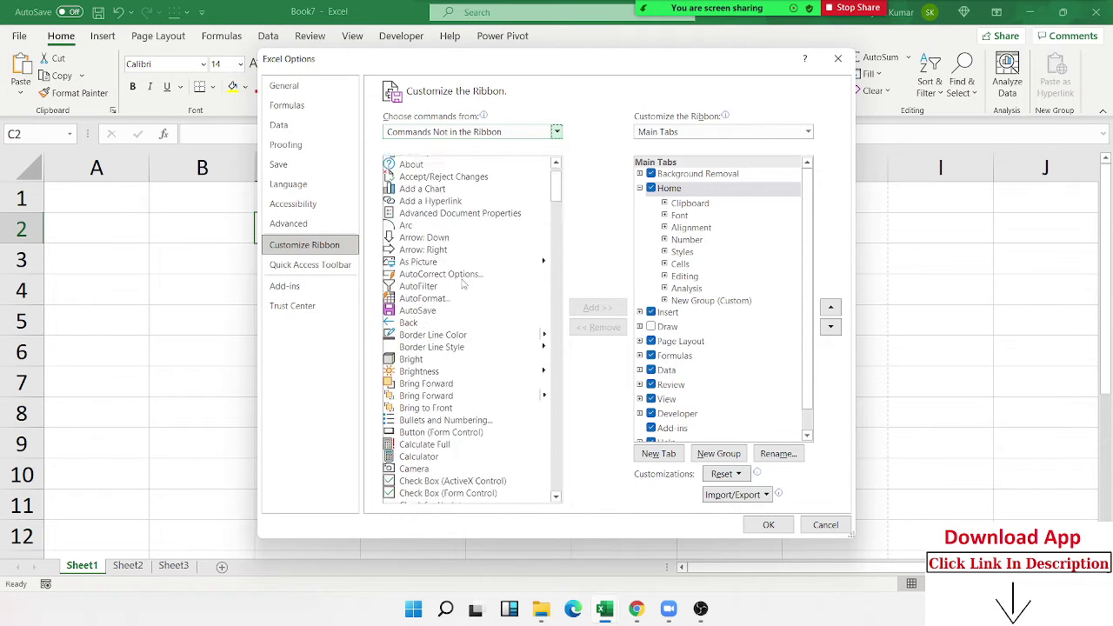
scroll(458, 300, "down", 7)
scroll(458, 300, "down", 8)
scroll(458, 300, "down", 6)
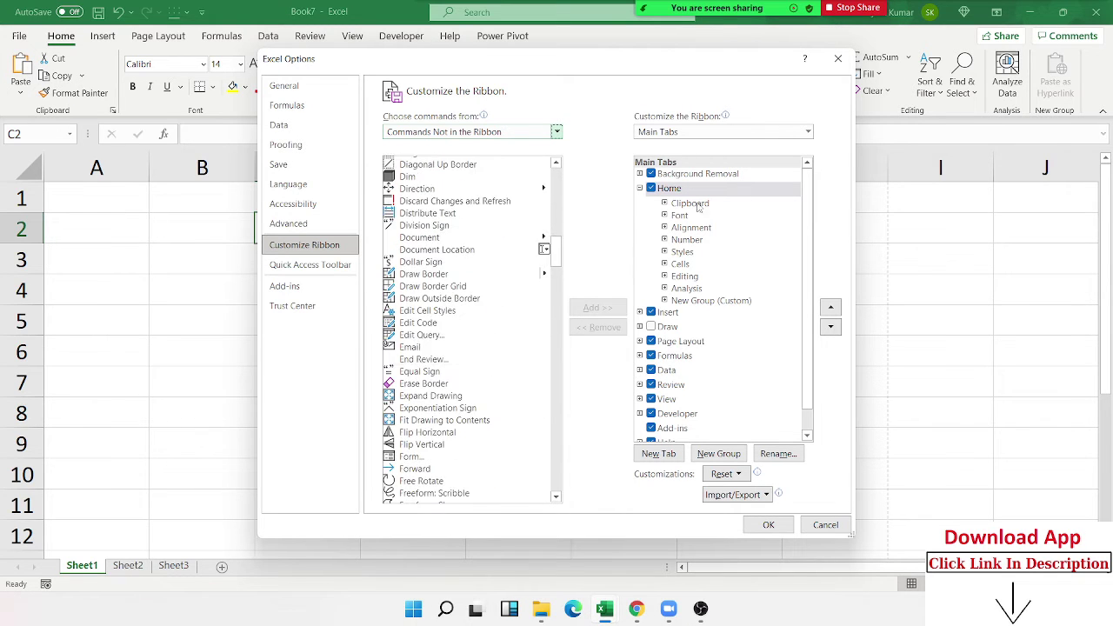
left_click(639, 188)
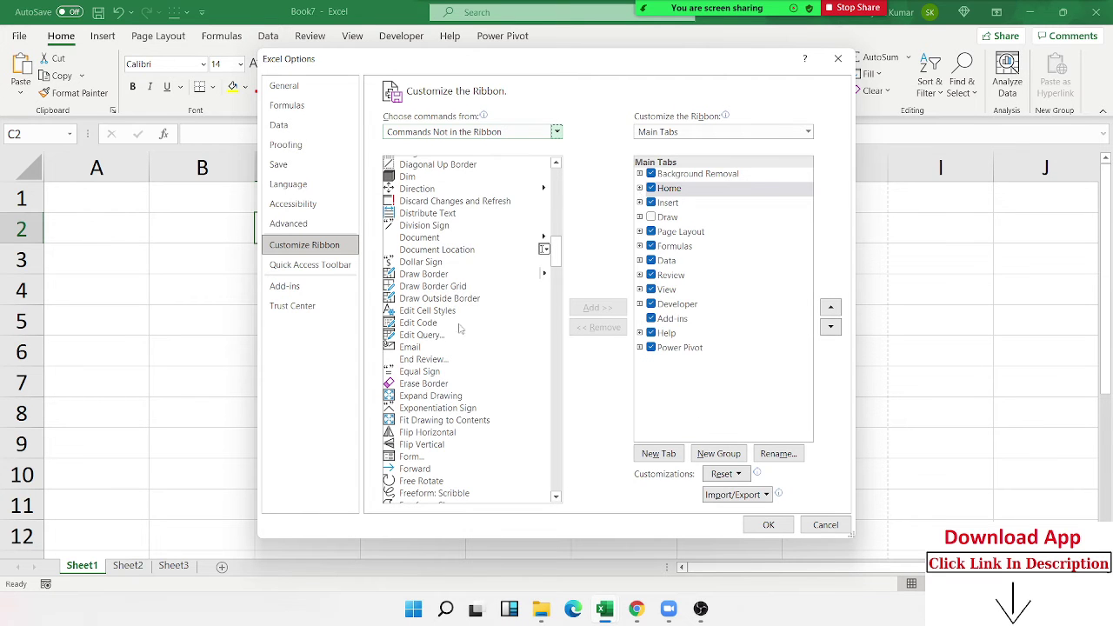
scroll(432, 339, "down", 6)
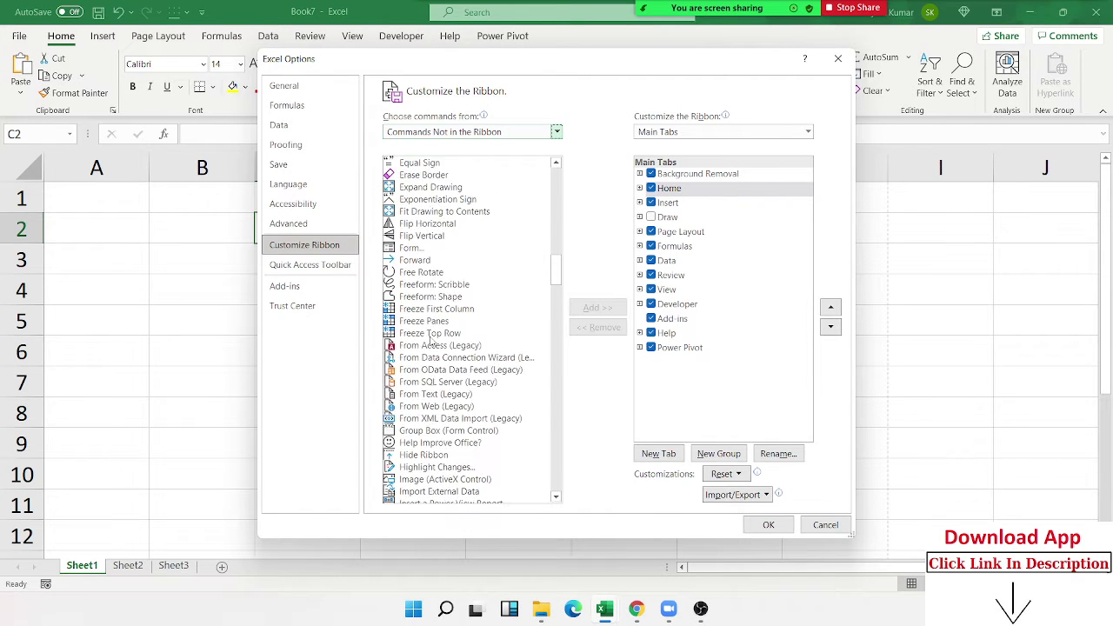
scroll(432, 339, "down", 4)
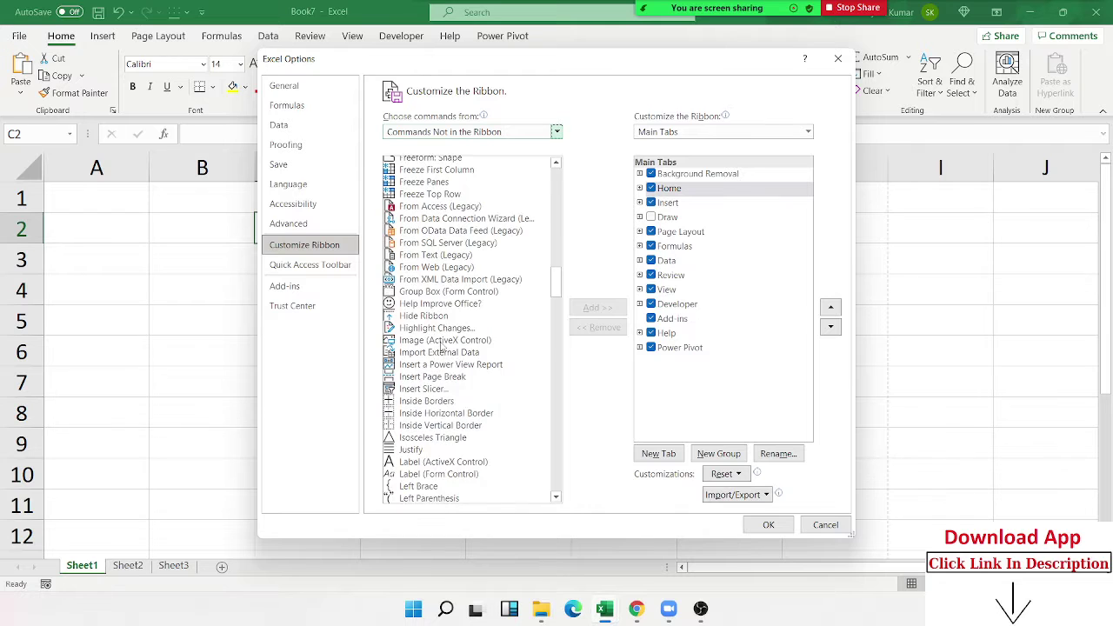
scroll(442, 347, "down", 4)
scroll(441, 347, "down", 2)
scroll(441, 347, "down", 1)
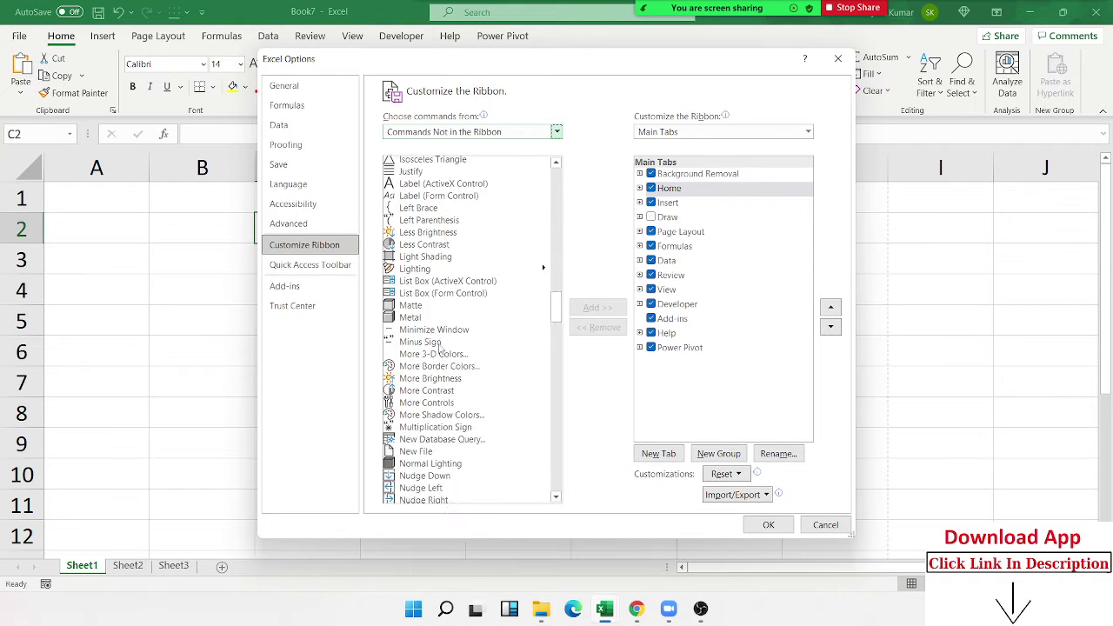
scroll(442, 347, "down", 1)
scroll(441, 347, "down", 3)
scroll(441, 349, "down", 2)
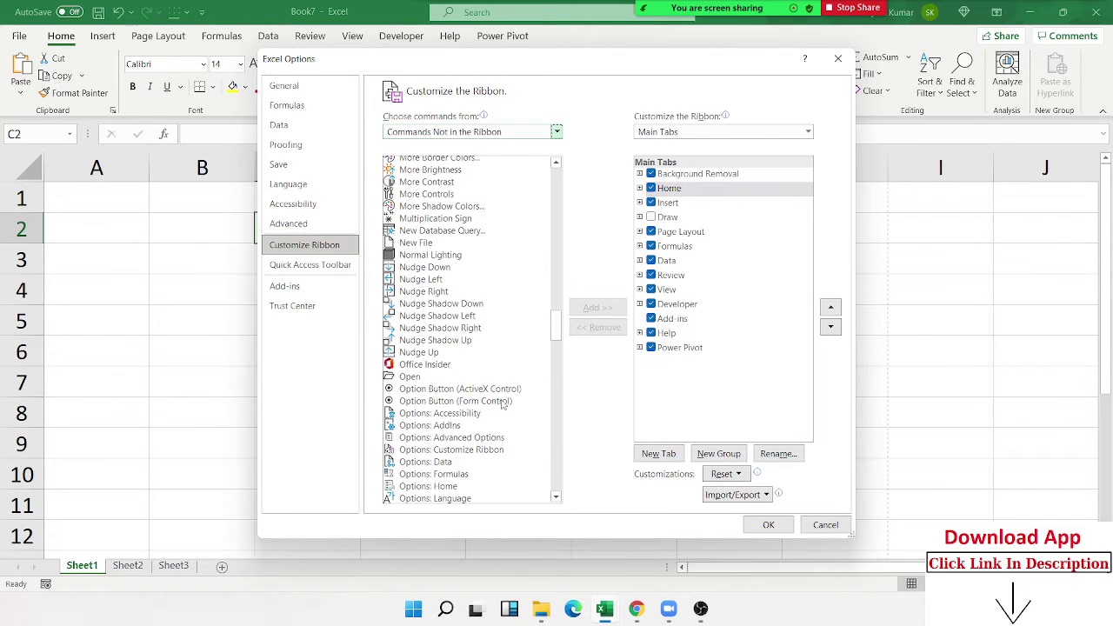
scroll(505, 410, "down", 3)
scroll(508, 418, "down", 3)
scroll(508, 417, "down", 3)
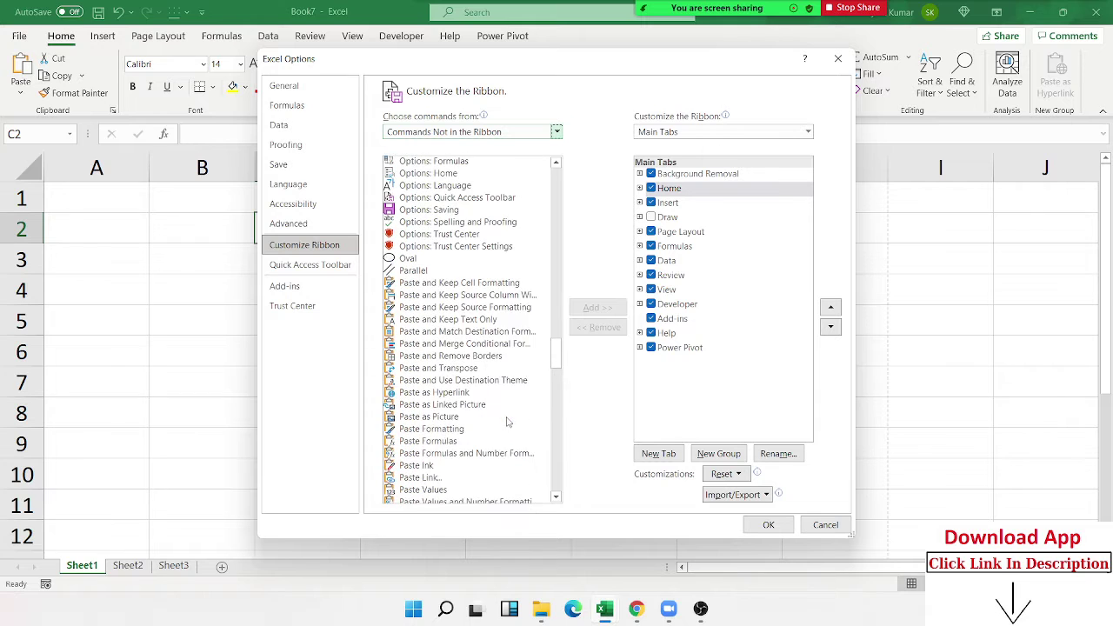
scroll(508, 417, "down", 4)
scroll(506, 418, "down", 3)
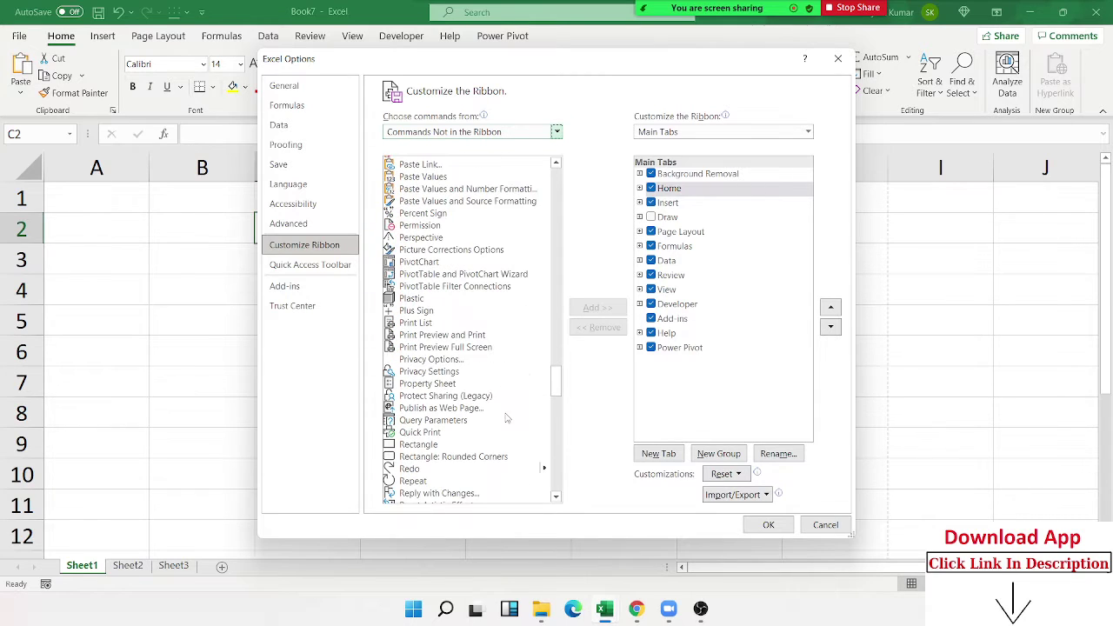
left_click(489, 373)
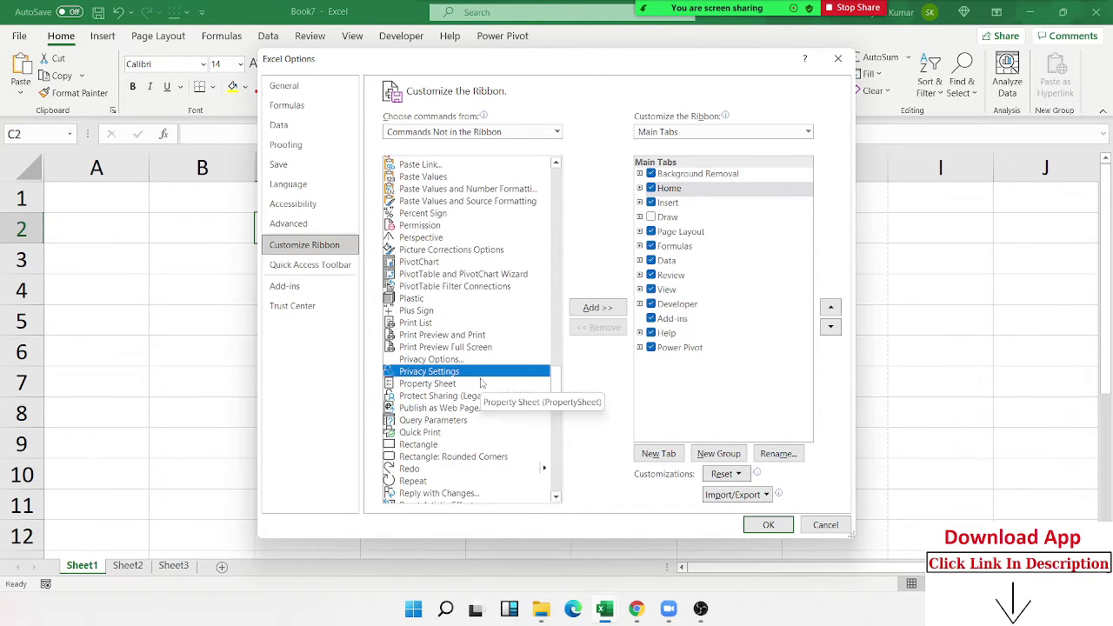
Find and select Speak Cells on Enter in the commands list
key("s")
scroll(480, 384, "down", 2)
key("Down")
key("Down")
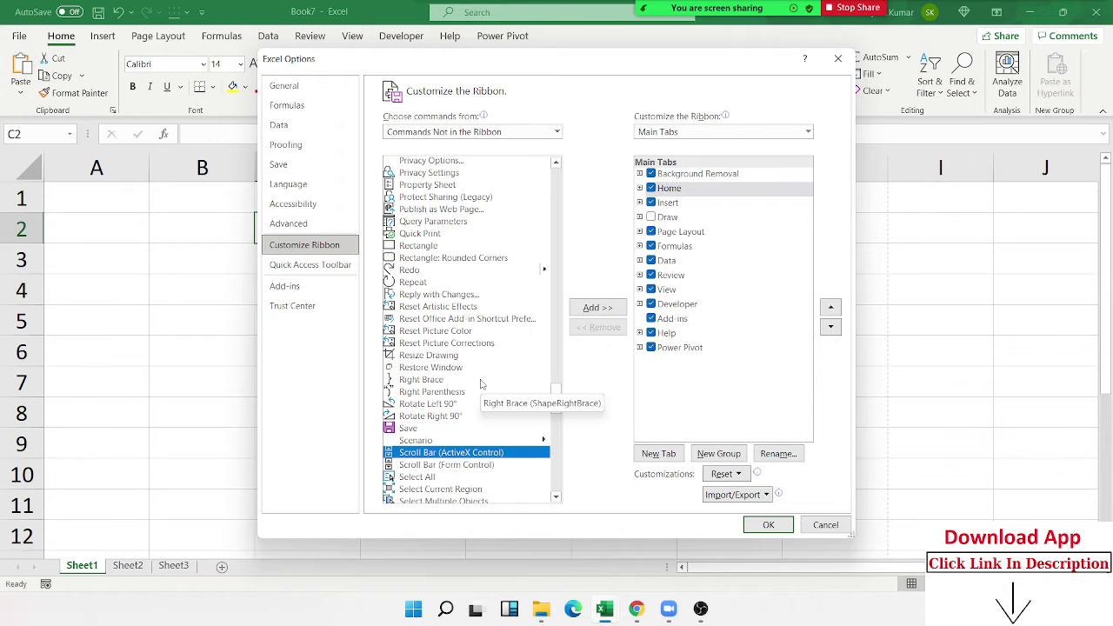
key("Down")
key("Down")
key("Down")
scroll(481, 384, "down", 3)
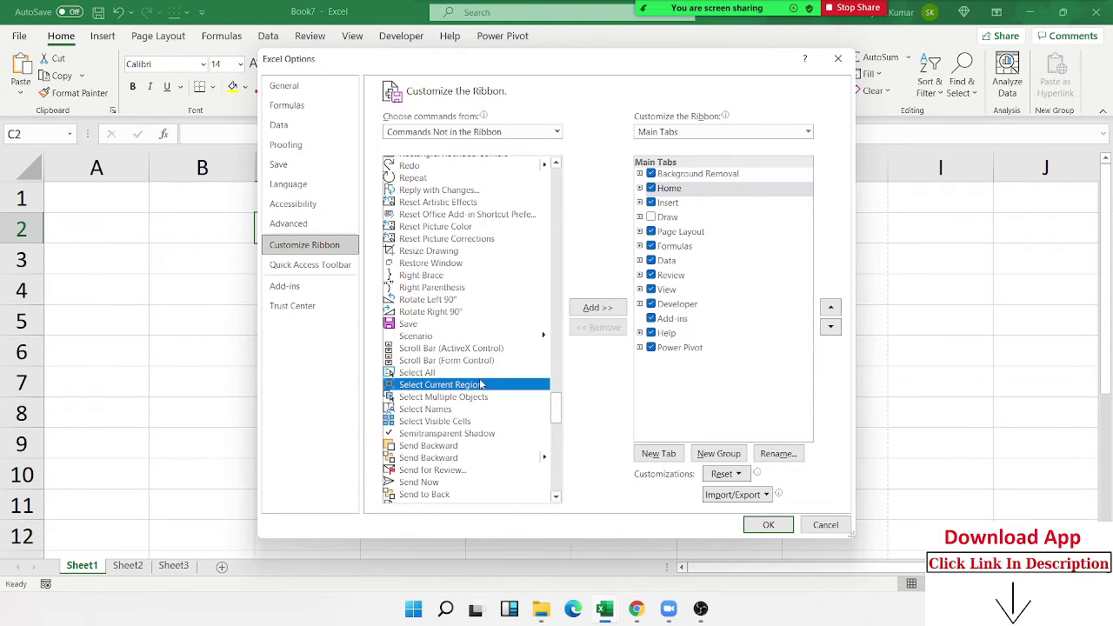
scroll(481, 385, "down", 5)
scroll(481, 384, "down", 2)
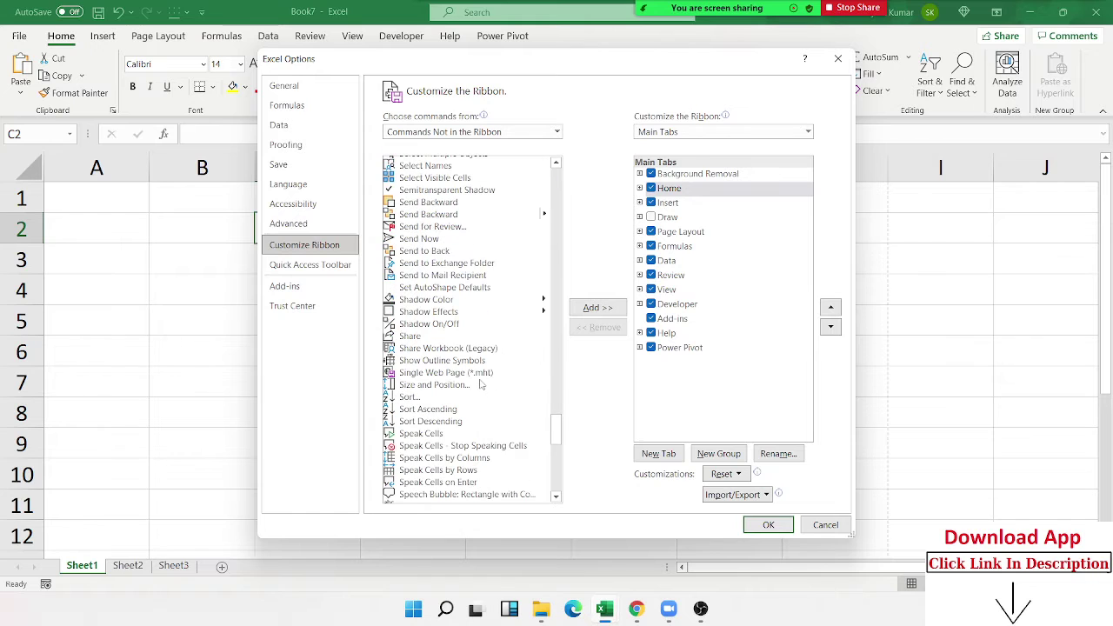
scroll(481, 384, "down", 2)
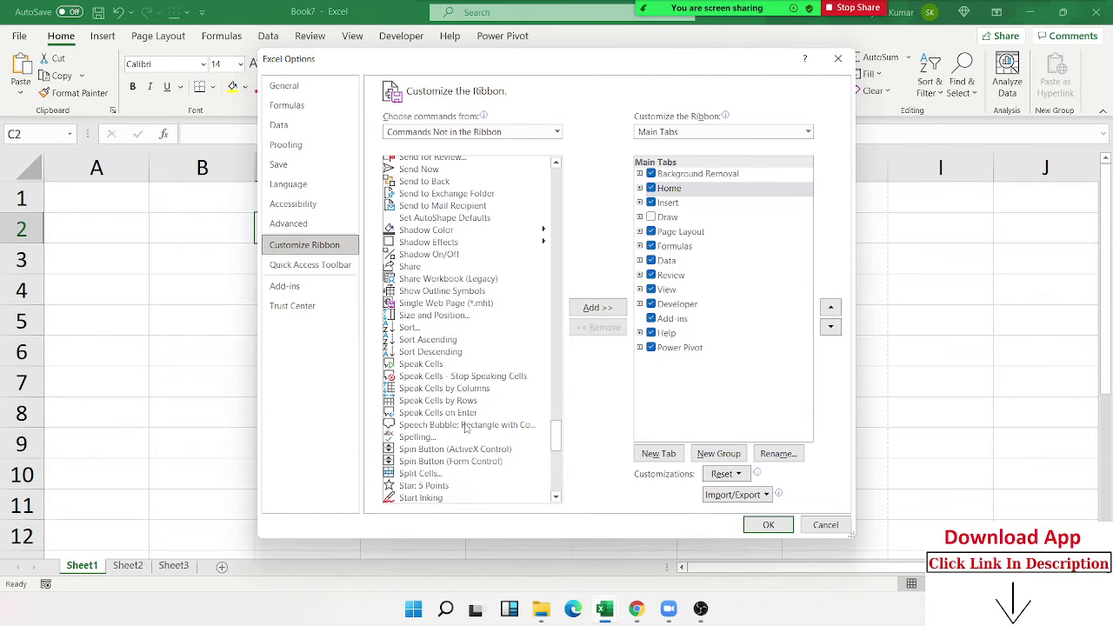
left_click(468, 414)
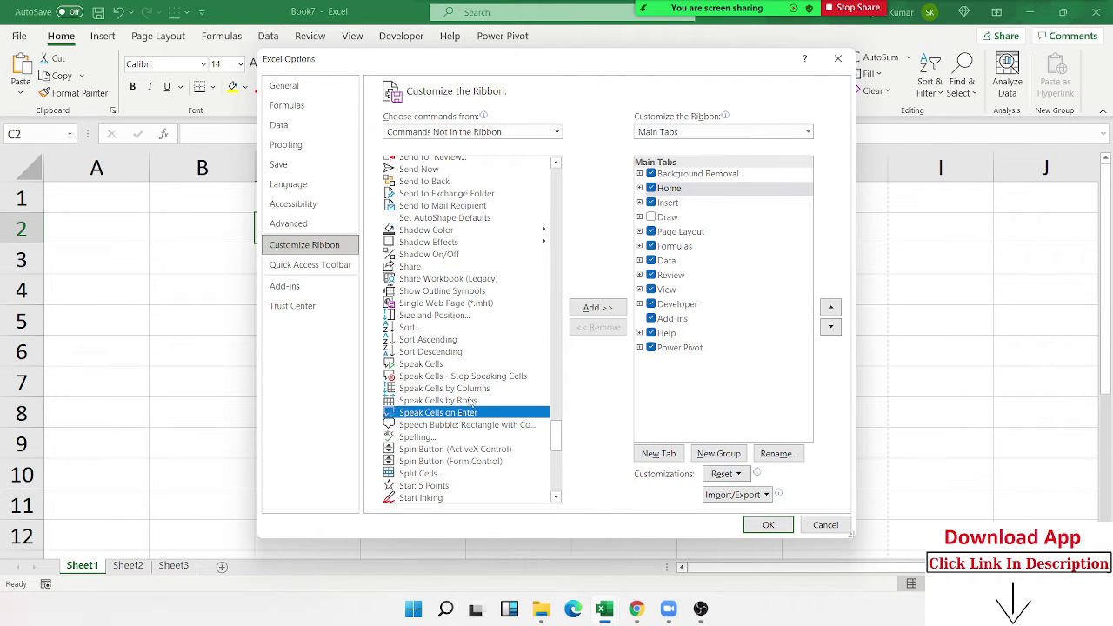
Try adding it to Home's Analysis group, which raises the custom-group warning
left_click(640, 189)
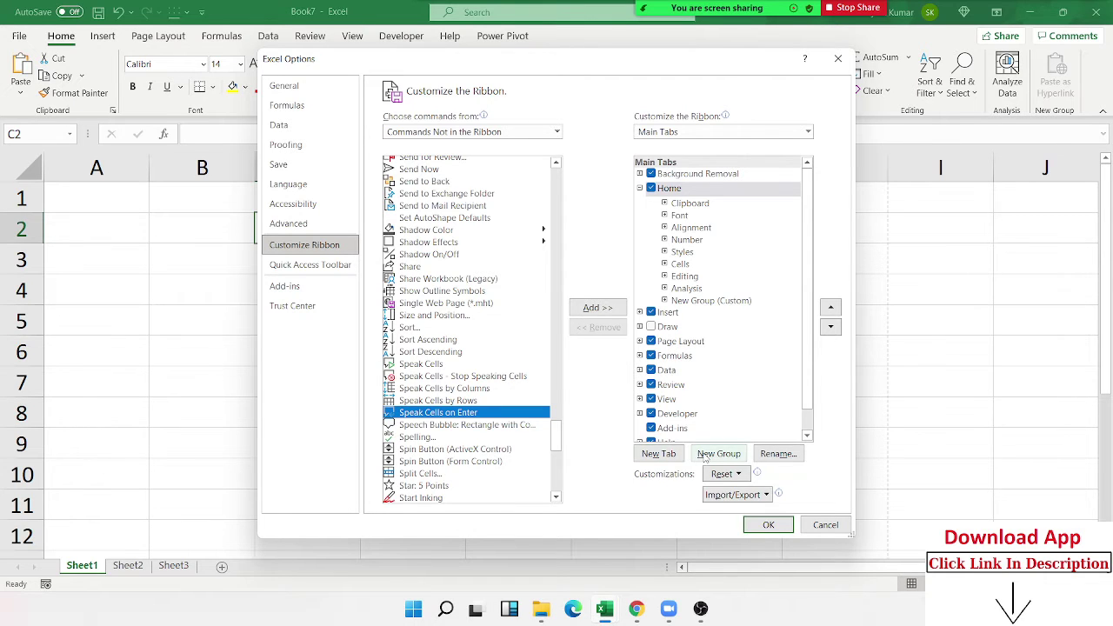
left_click(685, 289)
left_click(618, 309)
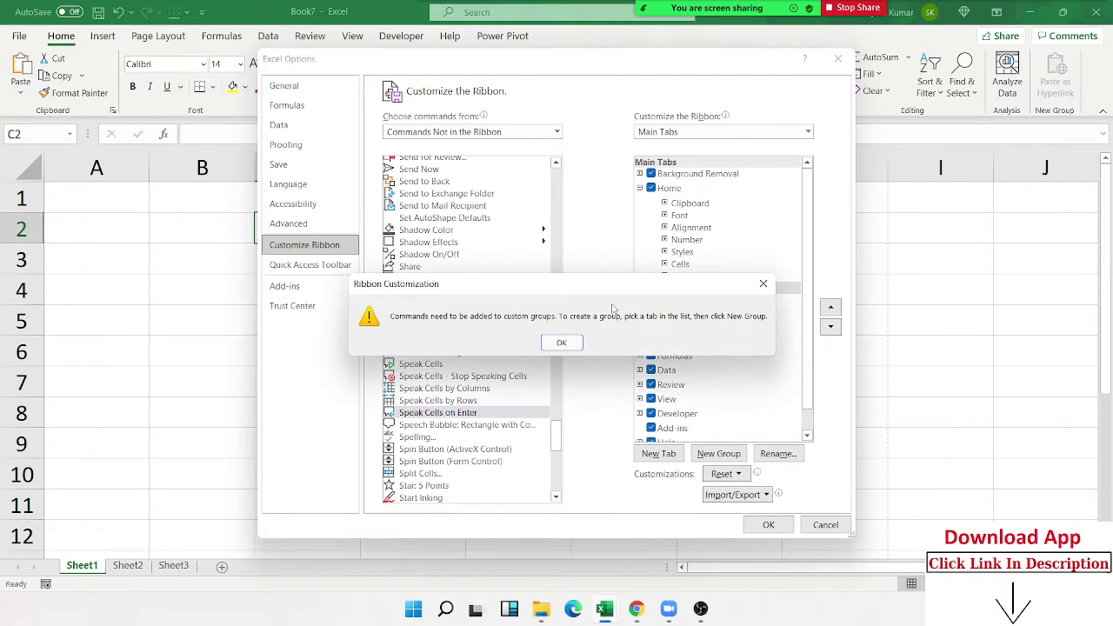
Dismiss the warning and expand Home's New Group (Custom) to reveal Paste as Hyperlink
left_click(581, 345)
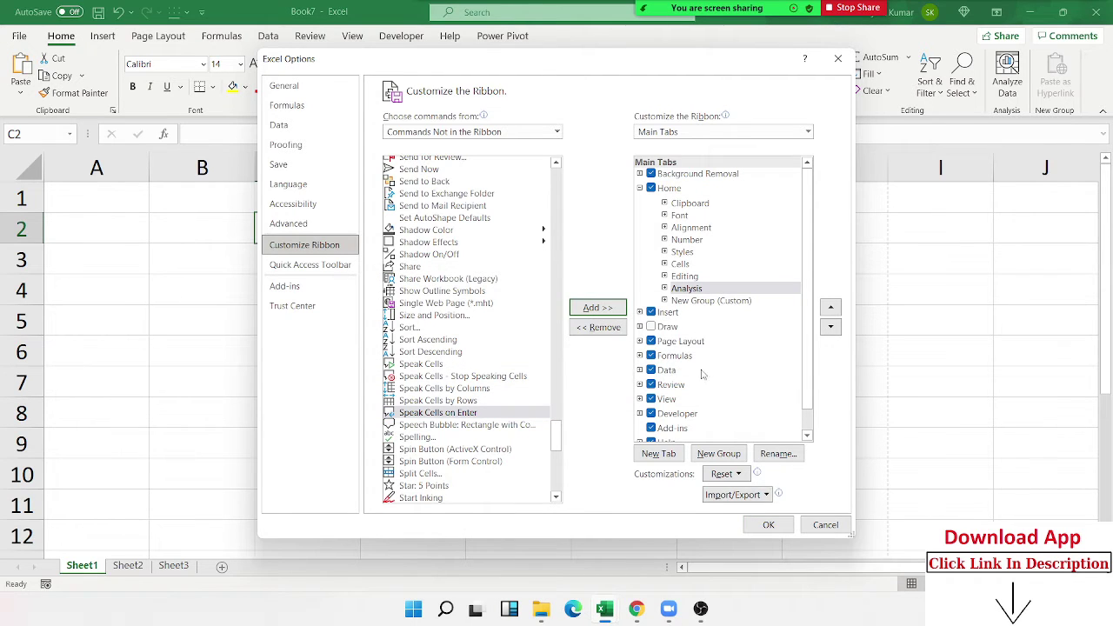
left_click(693, 302)
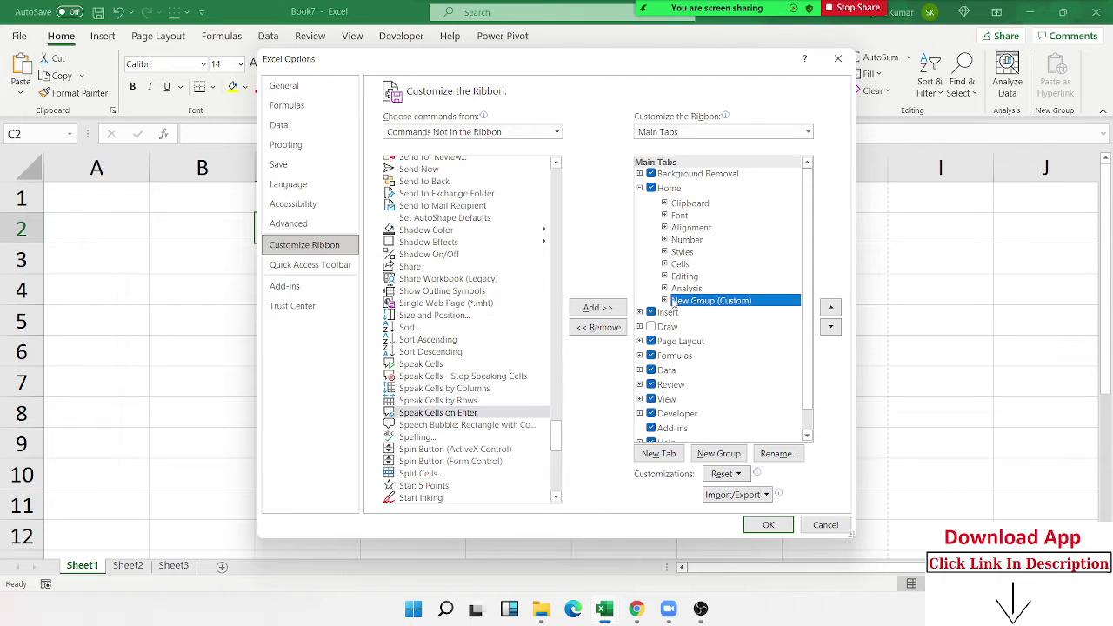
left_click(665, 300)
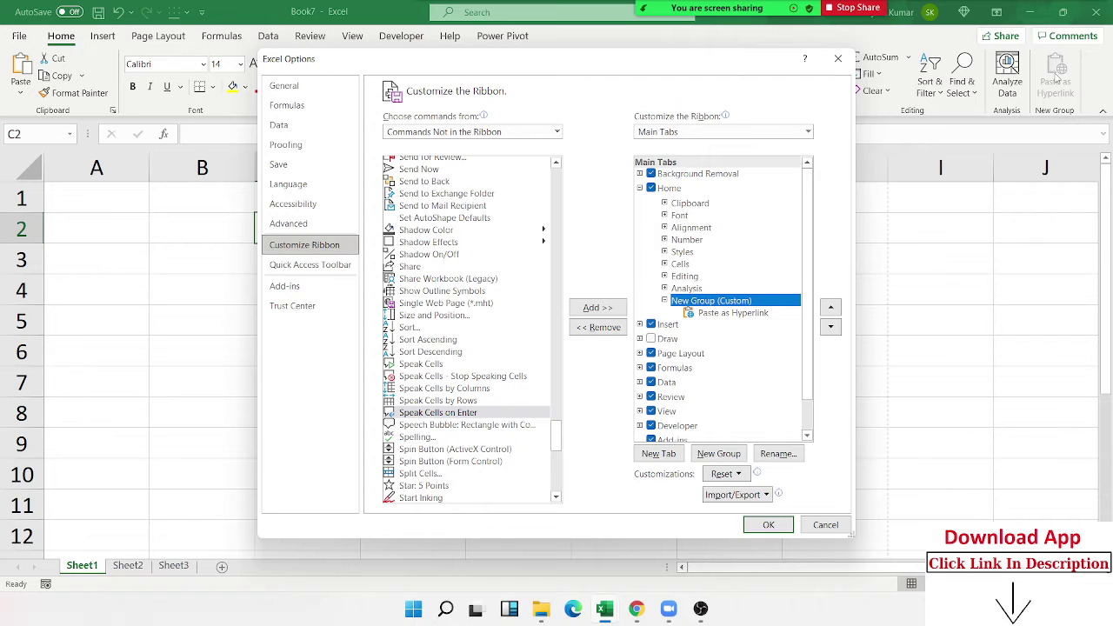
Add Speak Cells on Enter to New Group (Custom) and confirm Excel Options
left_click(597, 308)
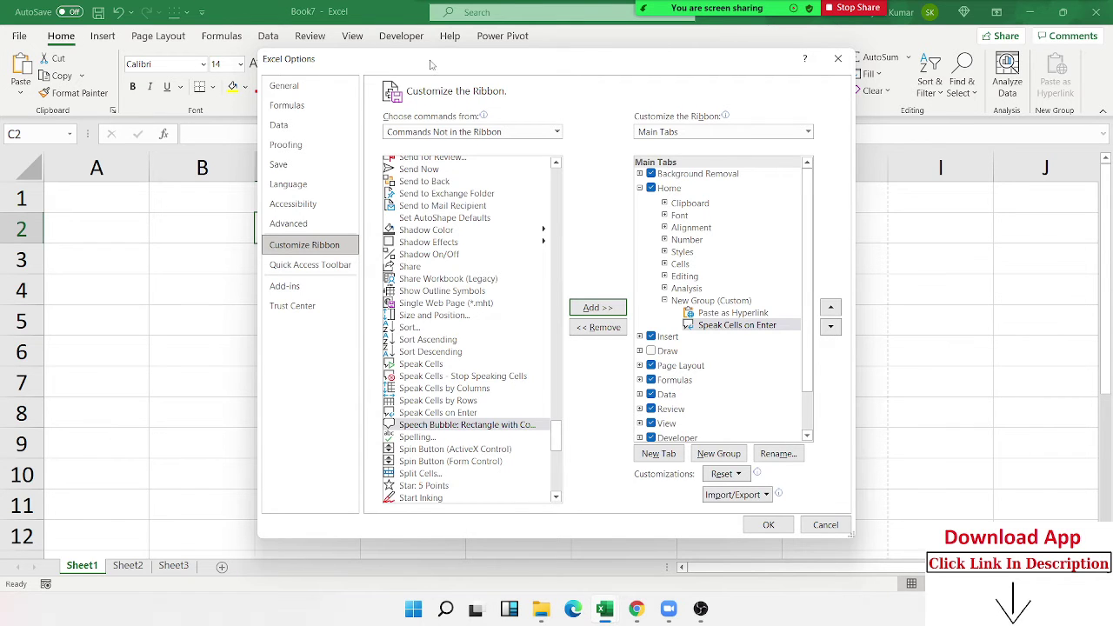
mouse_move(431, 67)
left_mouse_down()
mouse_move(619, 127)
mouse_move(414, 27)
left_mouse_up()
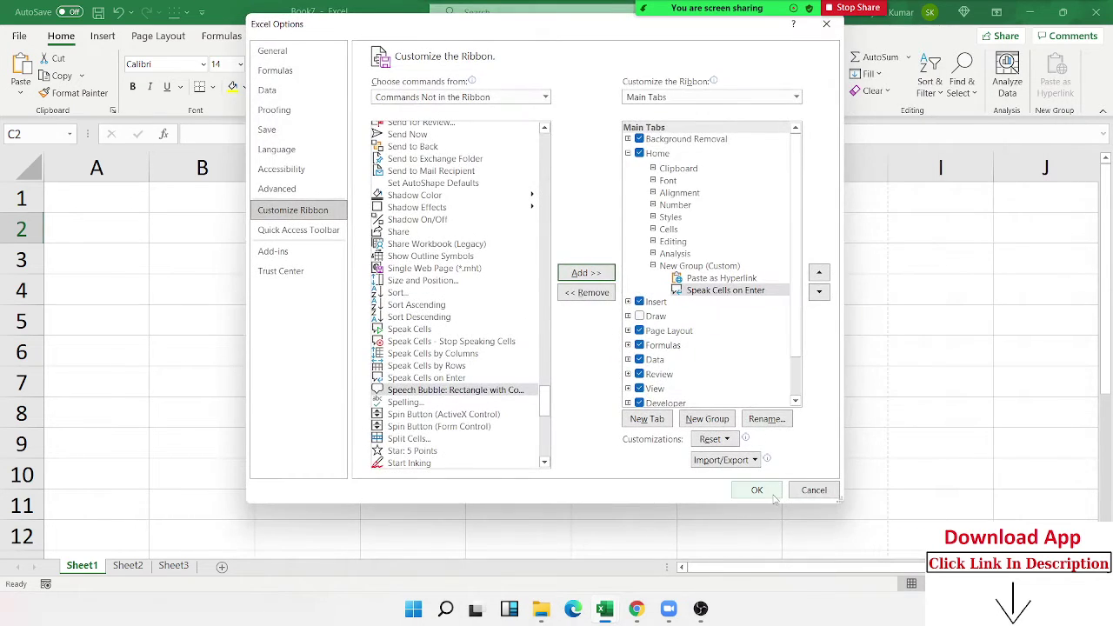
left_click(770, 492)
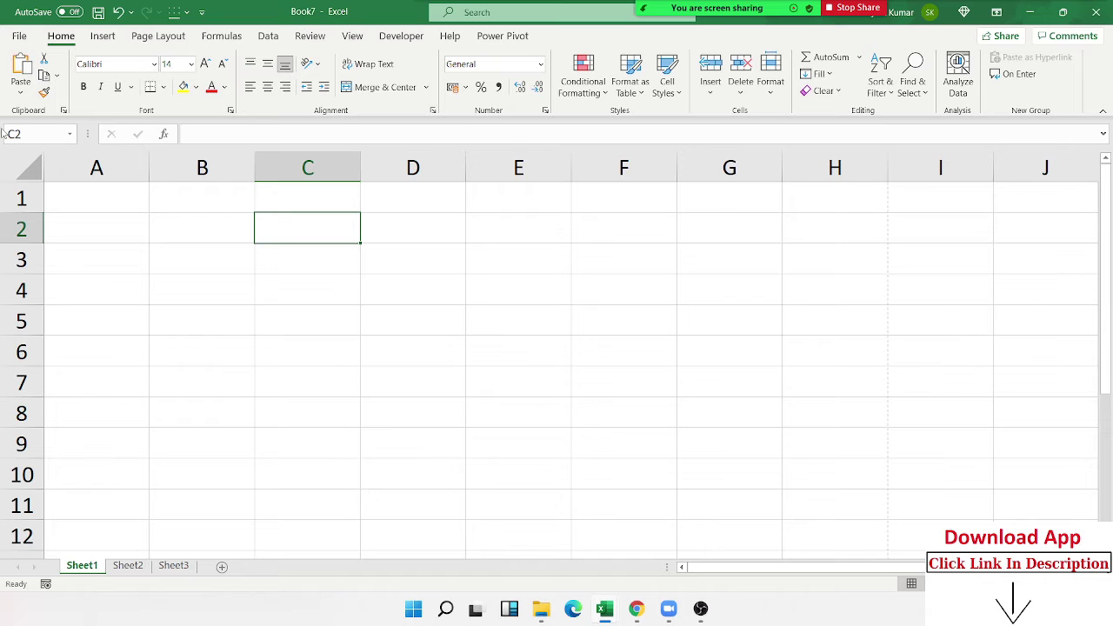
mouse_move(713, 10)
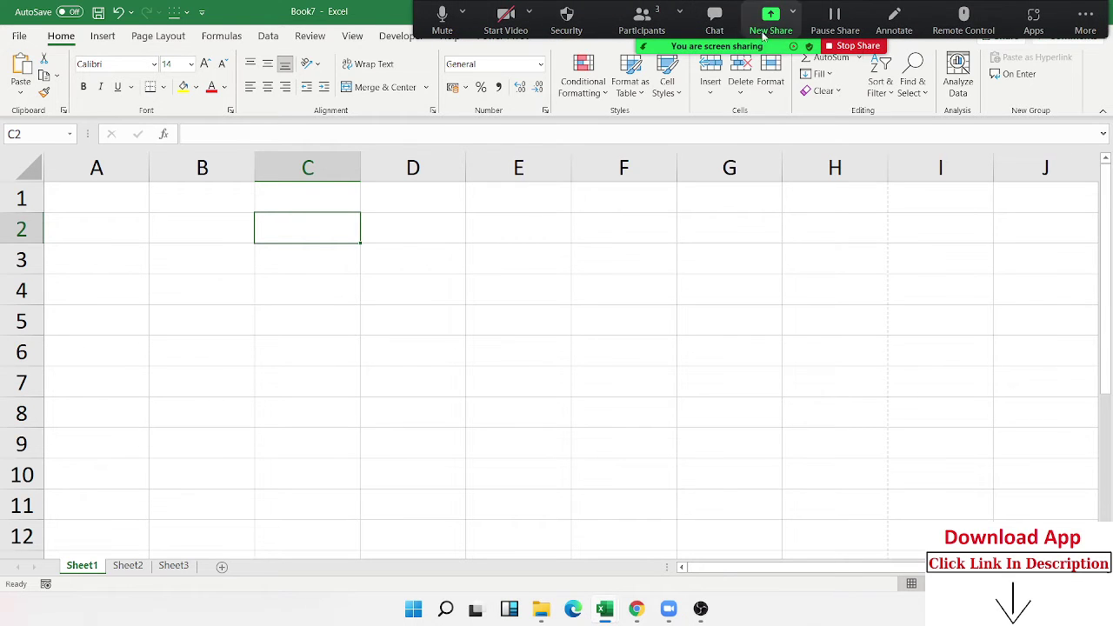
left_click(893, 17)
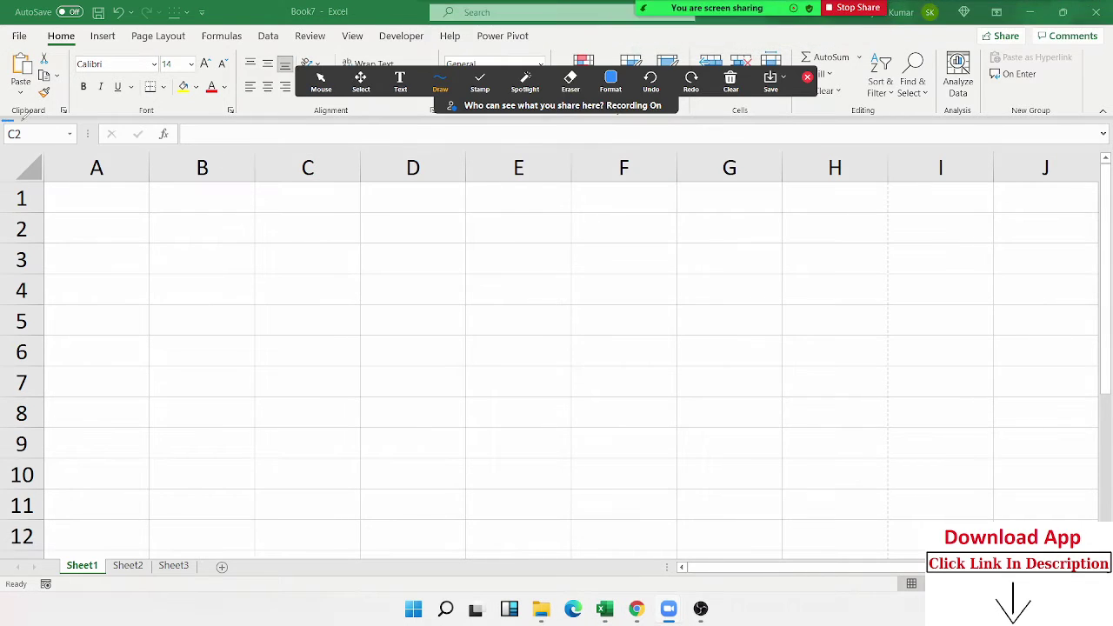
mouse_move(10, 120)
left_mouse_down()
mouse_move(905, 129)
mouse_move(1043, 24)
mouse_move(199, 5)
mouse_move(16, 110)
left_mouse_up()
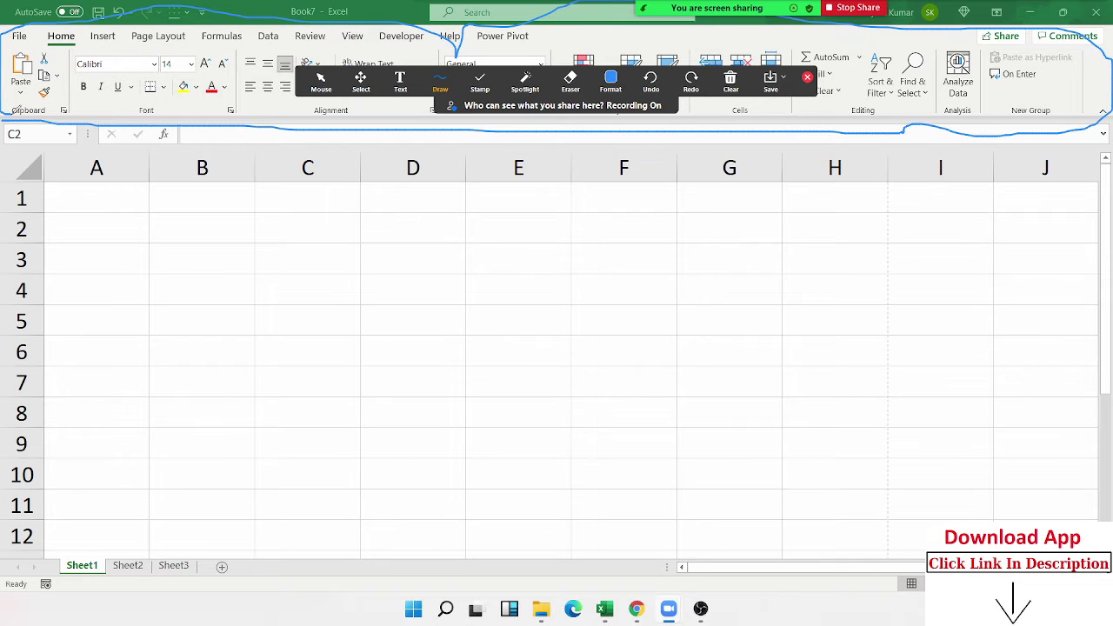
left_click_drag(93, 155, 192, 467)
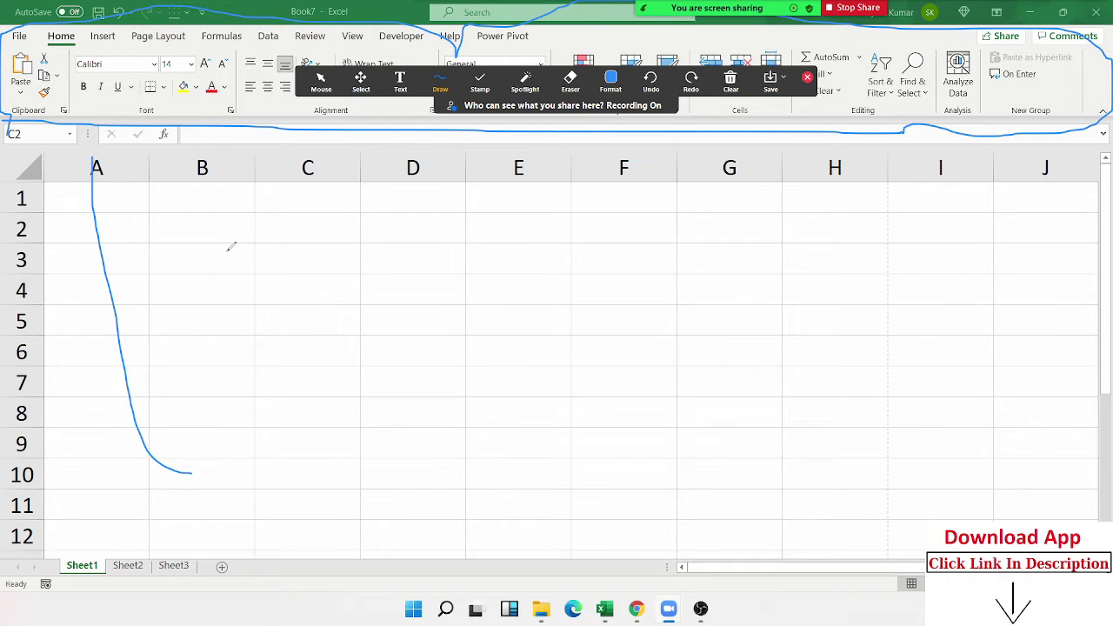
left_click_drag(162, 62, 223, 86)
left_click_drag(260, 50, 276, 88)
left_click_drag(882, 80, 1051, 91)
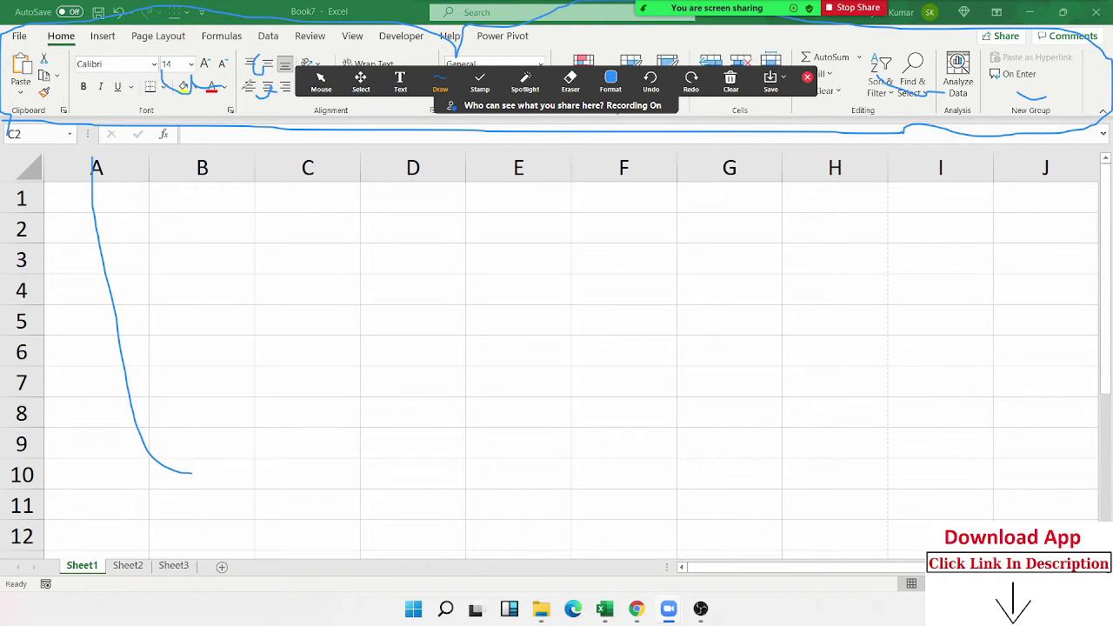
left_click(807, 80)
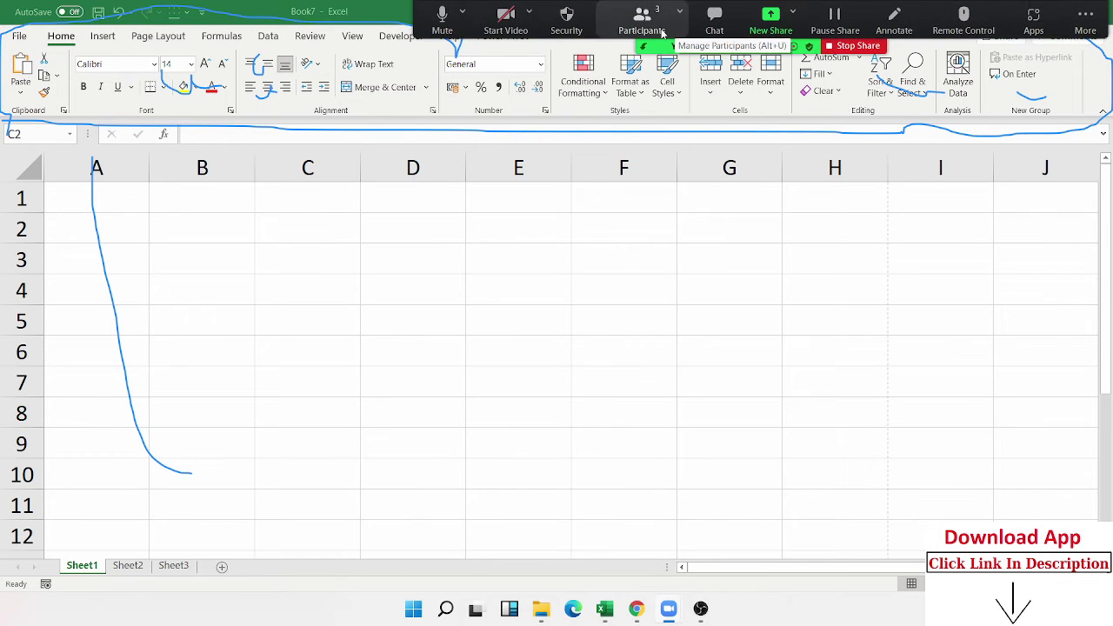
left_click(658, 30)
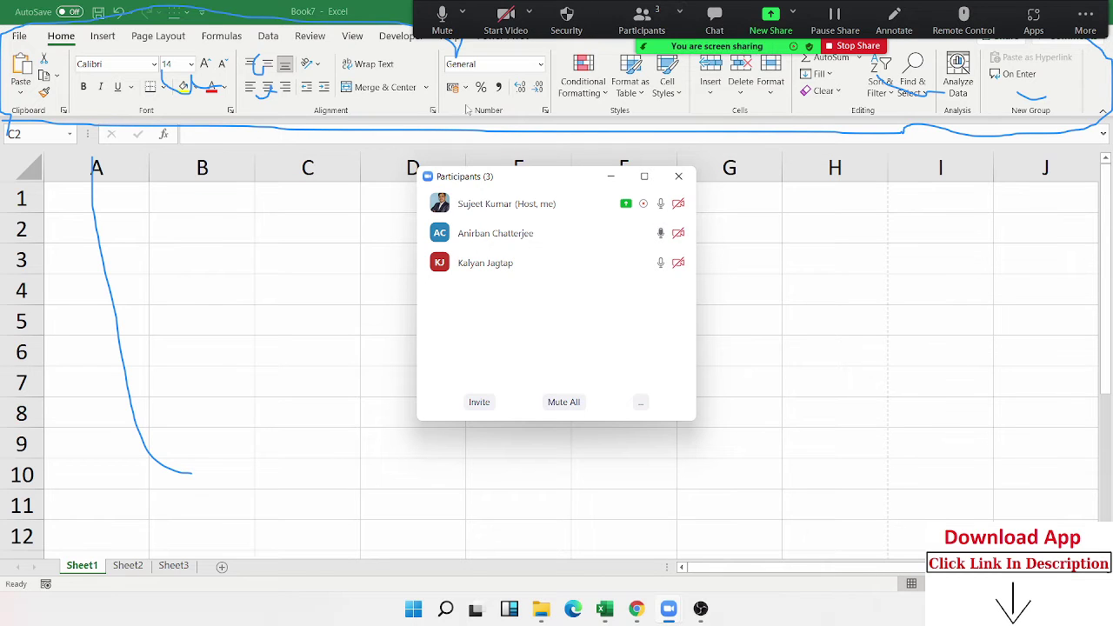
left_click(678, 177)
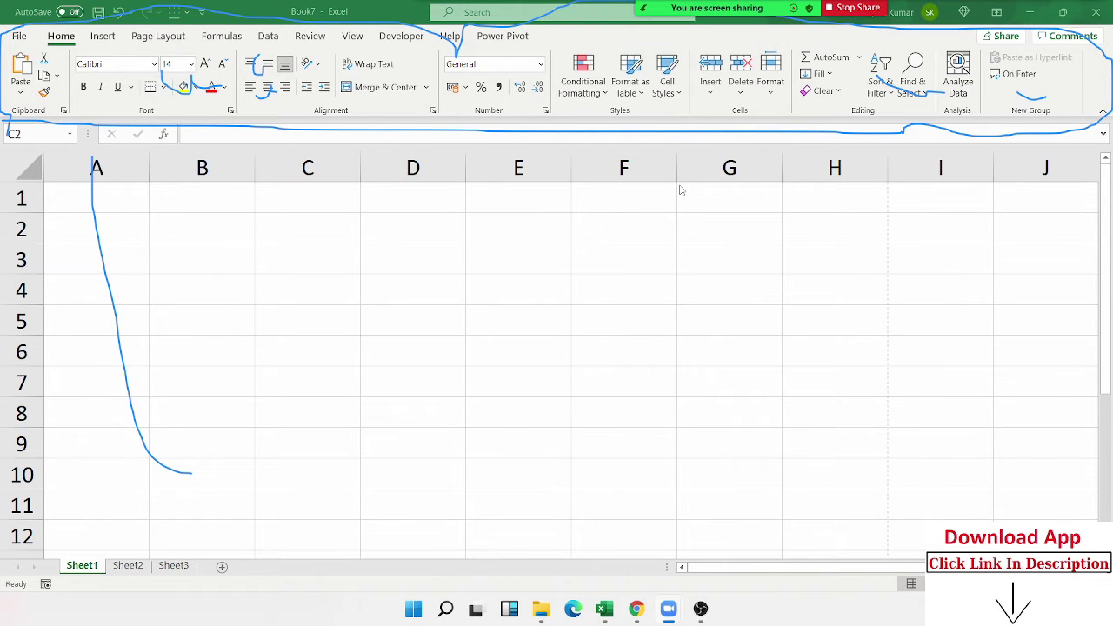
left_click(24, 38)
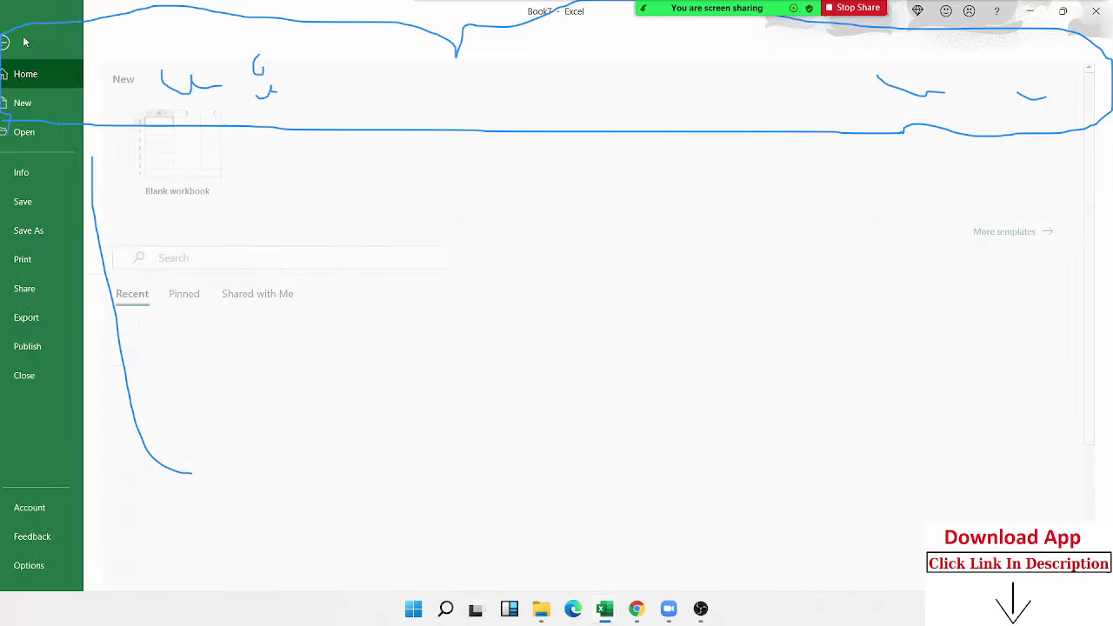
left_click(25, 42)
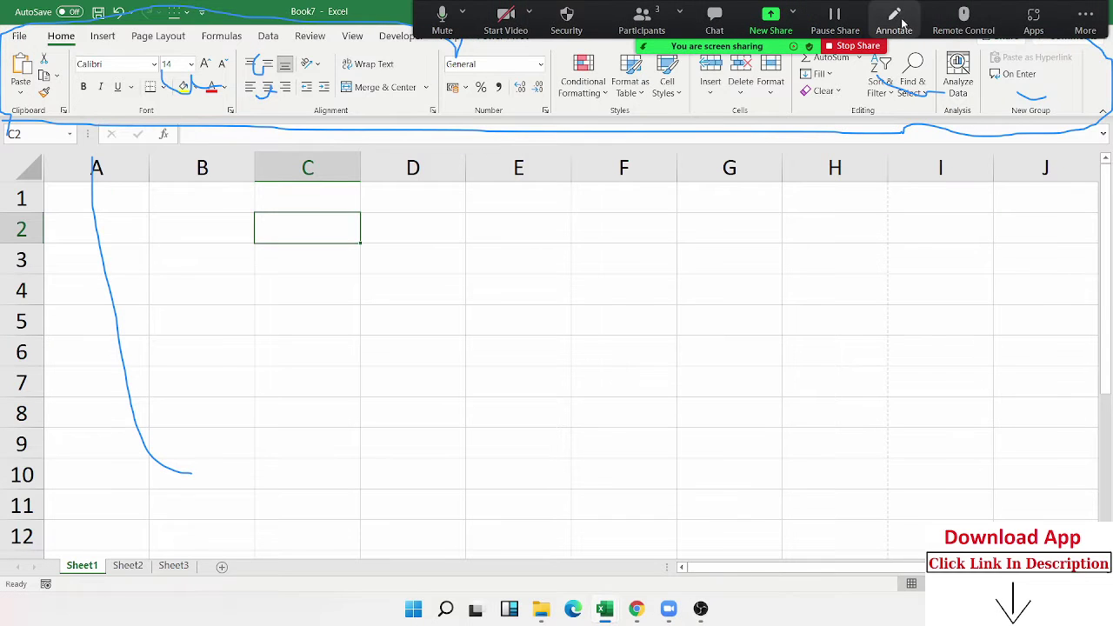
left_click(903, 21)
left_click(730, 80)
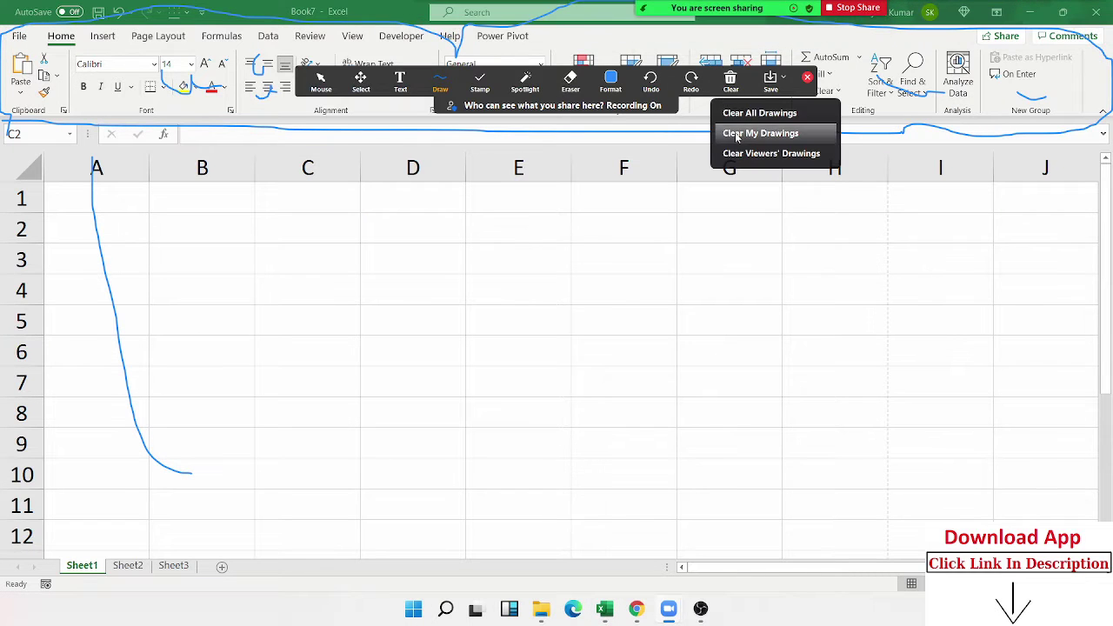
left_click(736, 135)
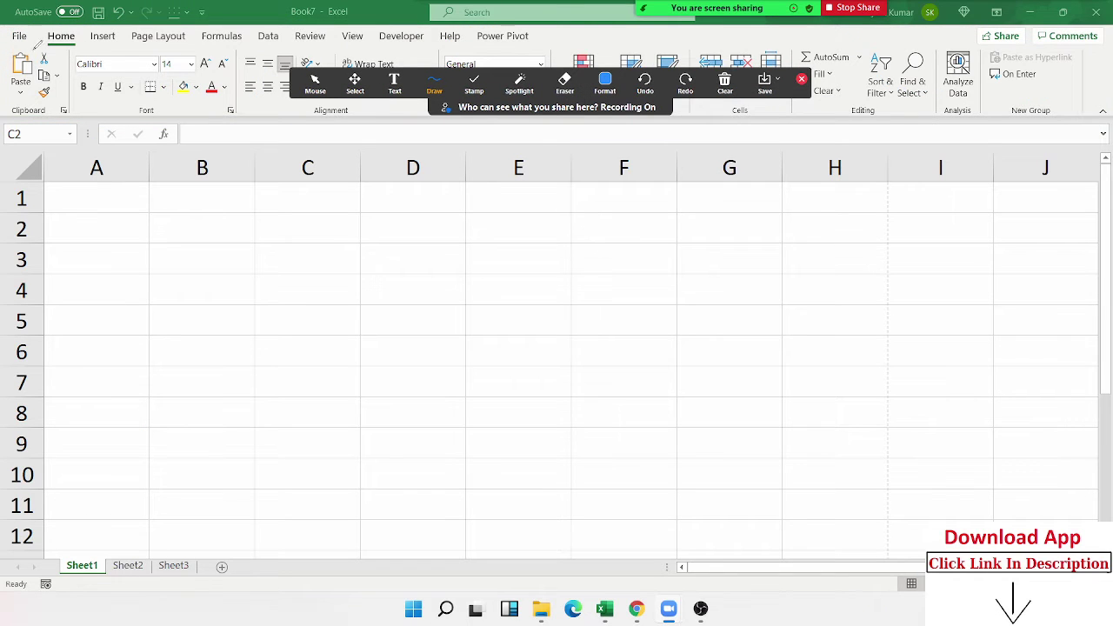
left_click(724, 80)
left_click(719, 154)
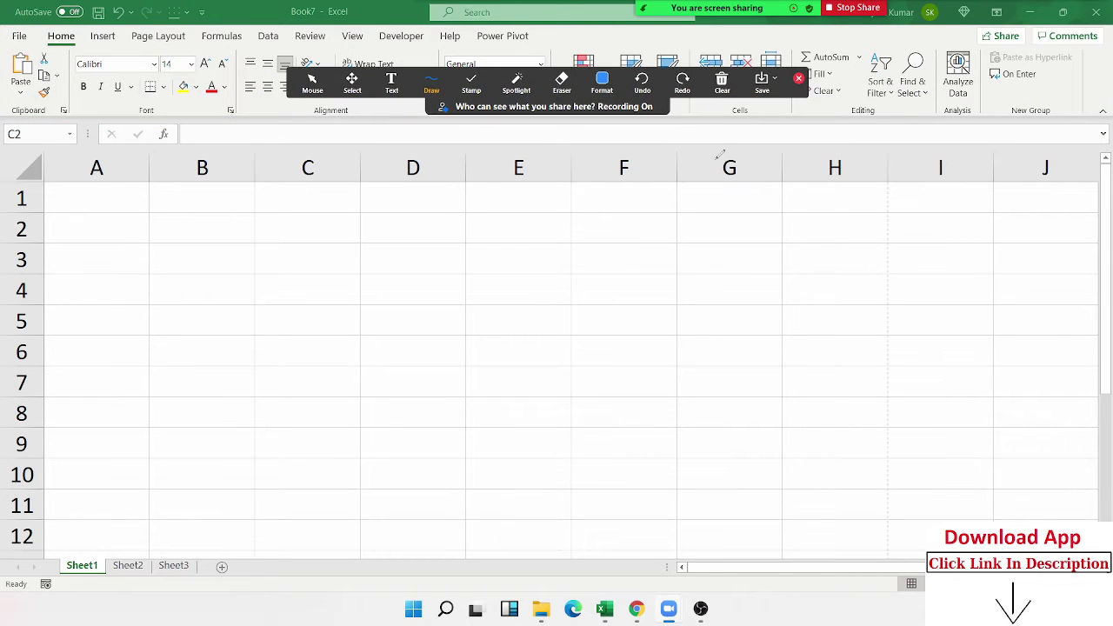
left_click(798, 78)
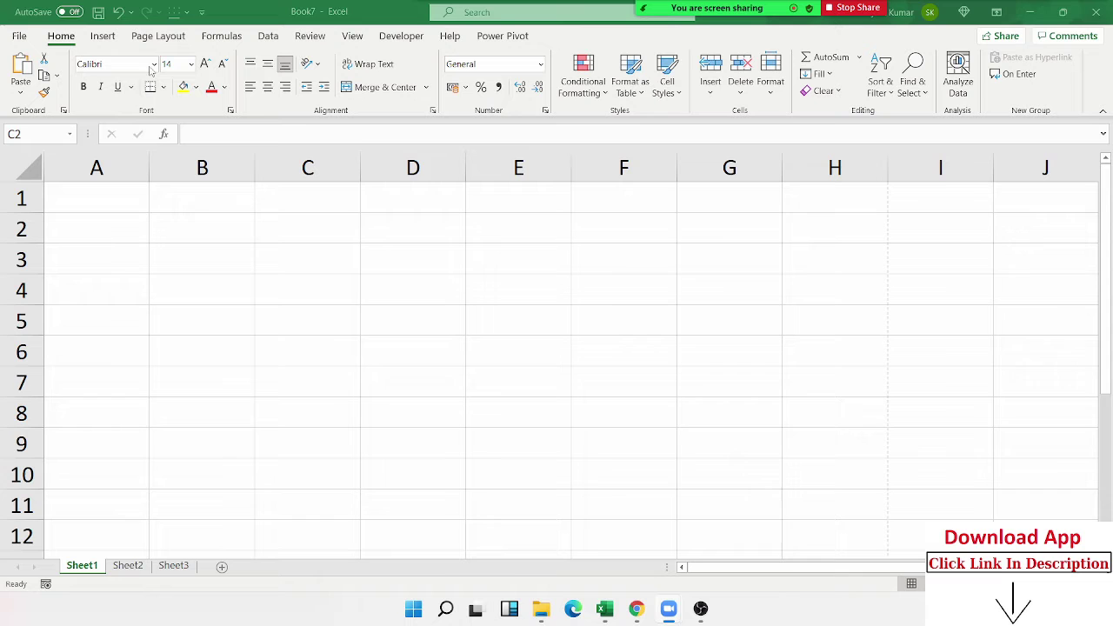
Reopen Customize Ribbon and expand Home's New Group (Custom), selecting On Enter
left_click(23, 40)
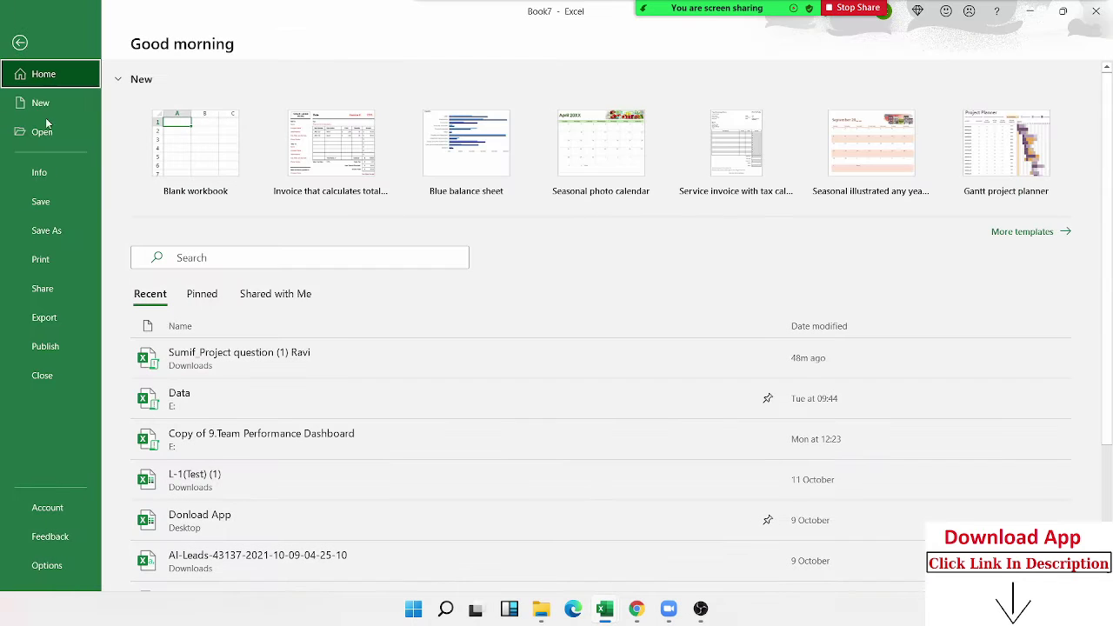
left_click(64, 566)
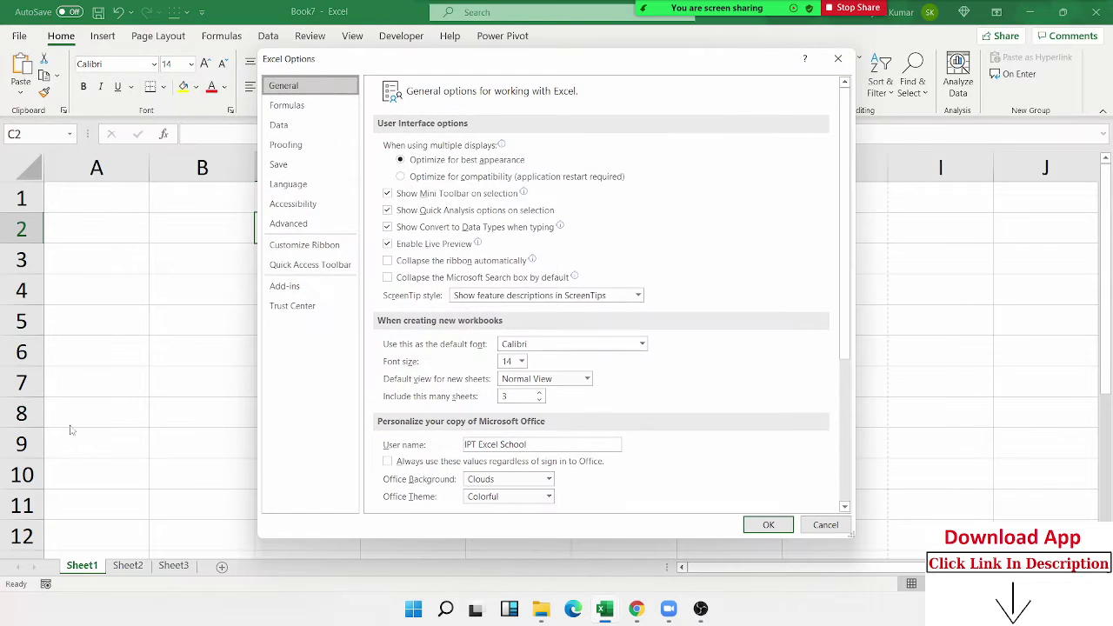
left_click(294, 247)
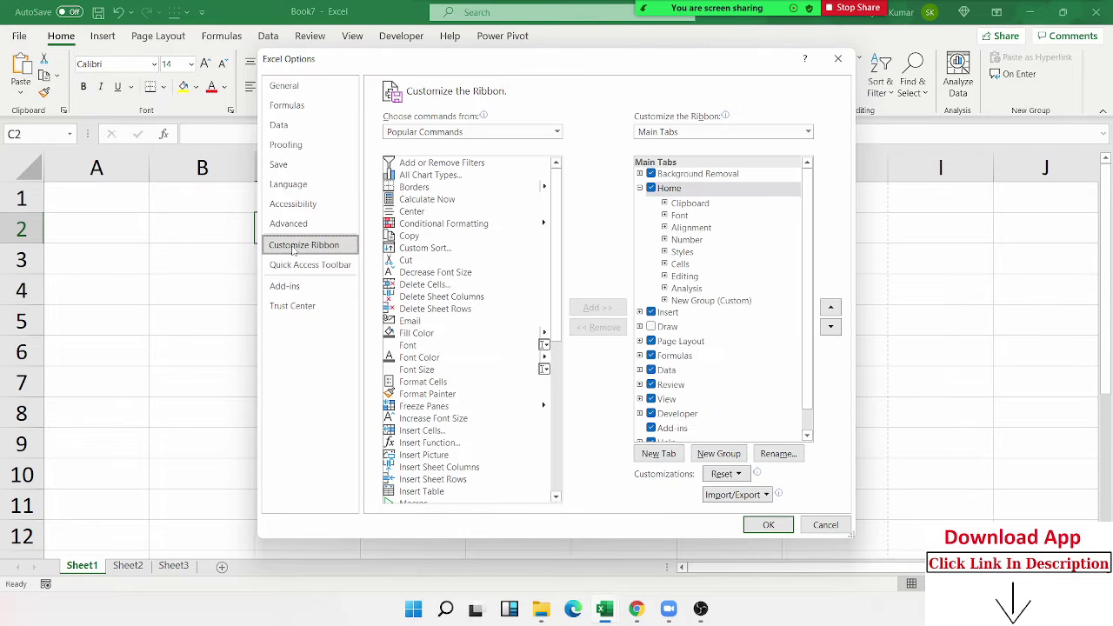
left_click(640, 188)
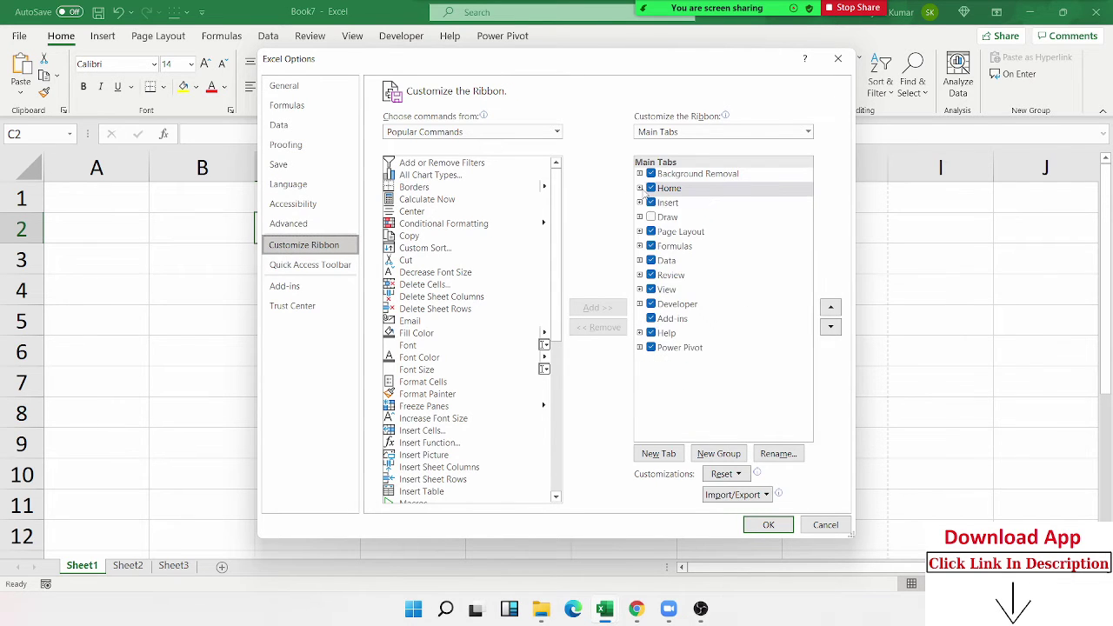
left_click(640, 187)
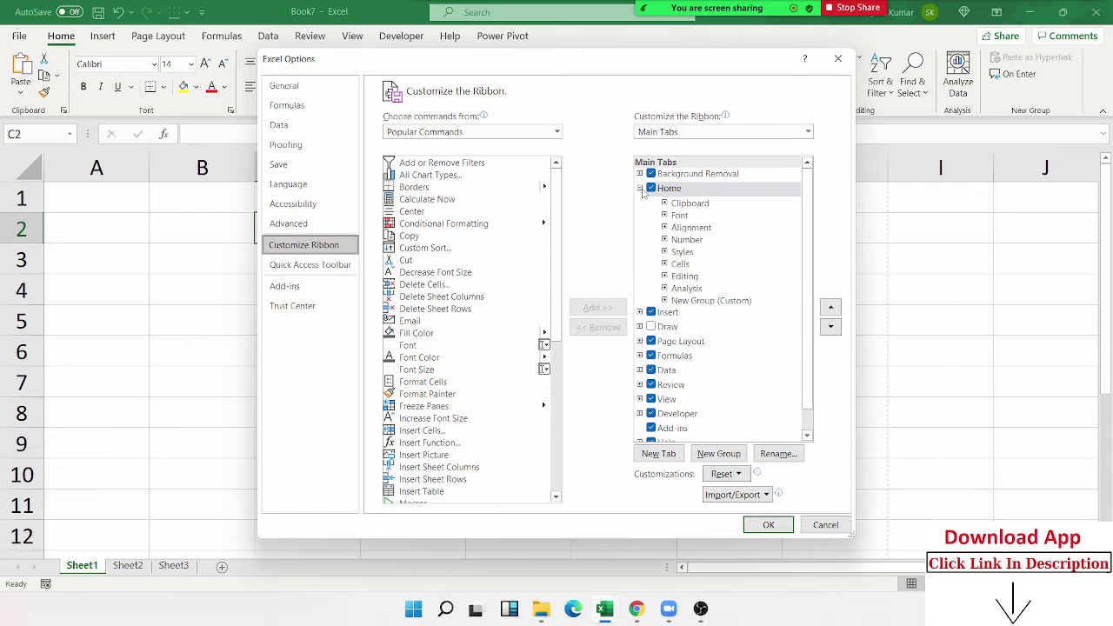
left_click(686, 190)
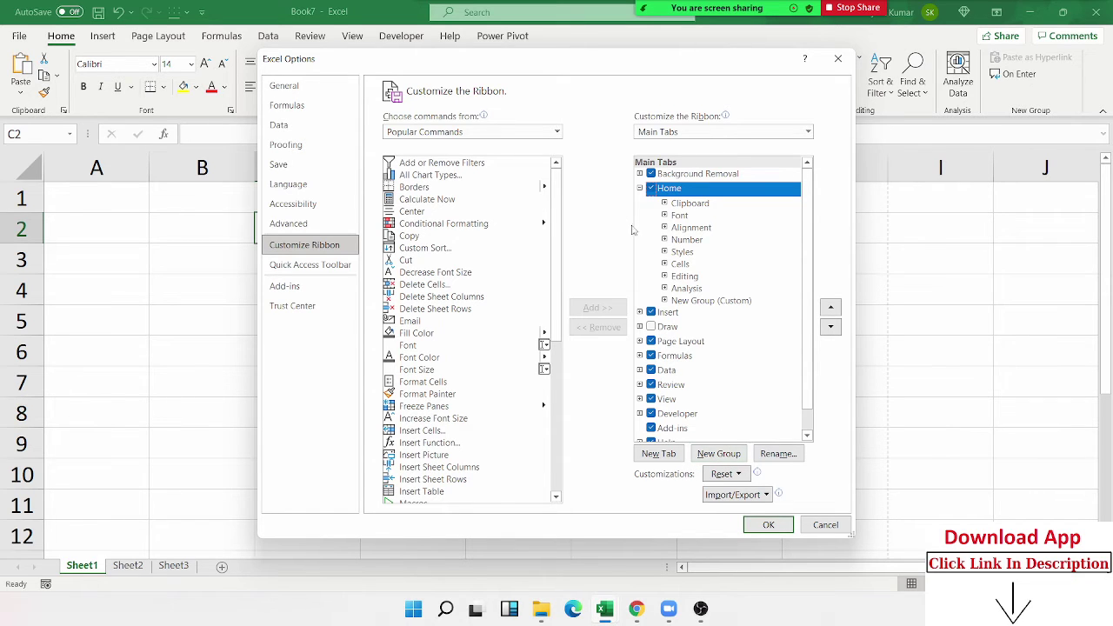
left_click(665, 300)
left_click(690, 325)
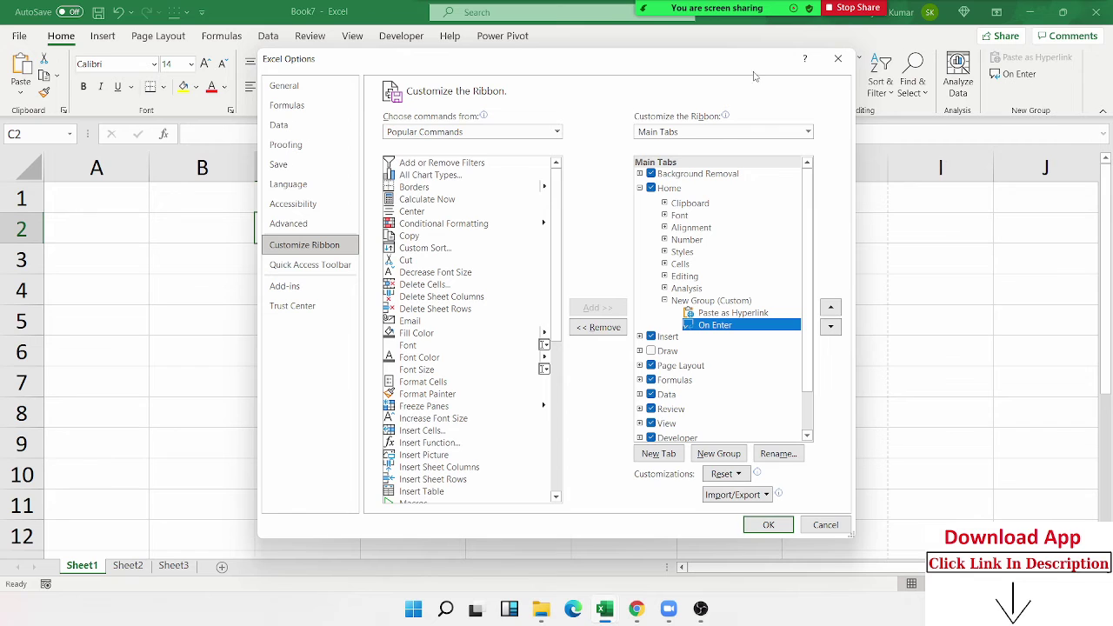
mouse_move(742, 68)
left_mouse_down()
mouse_move(744, 91)
mouse_move(683, 106)
left_mouse_up()
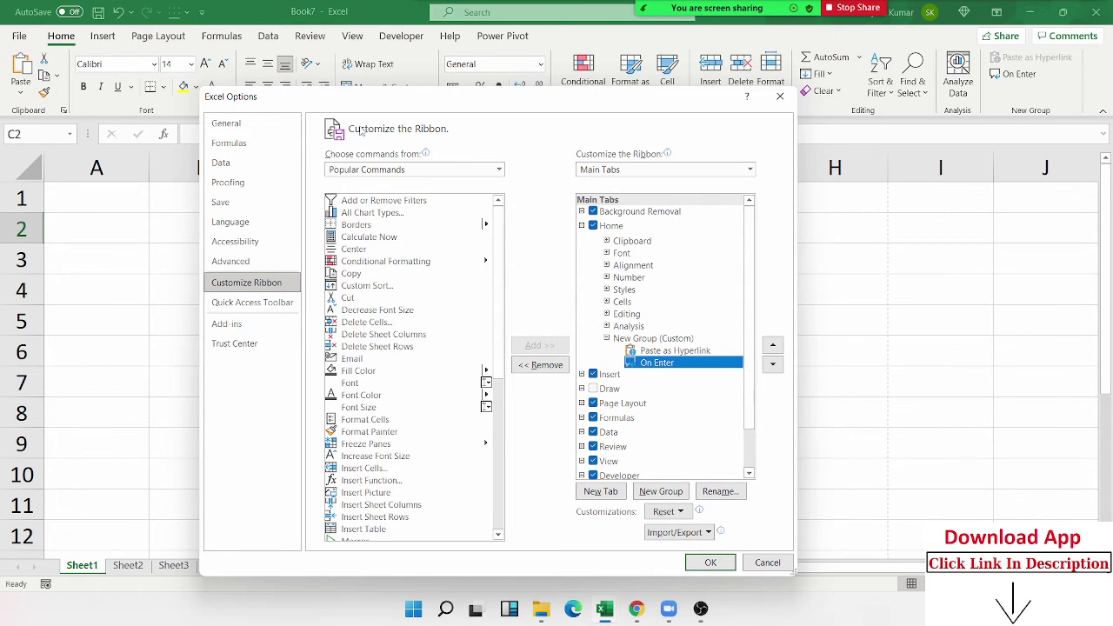
Switch the command source to Commands Not in the Ribbon and scroll down the list
left_click(370, 170)
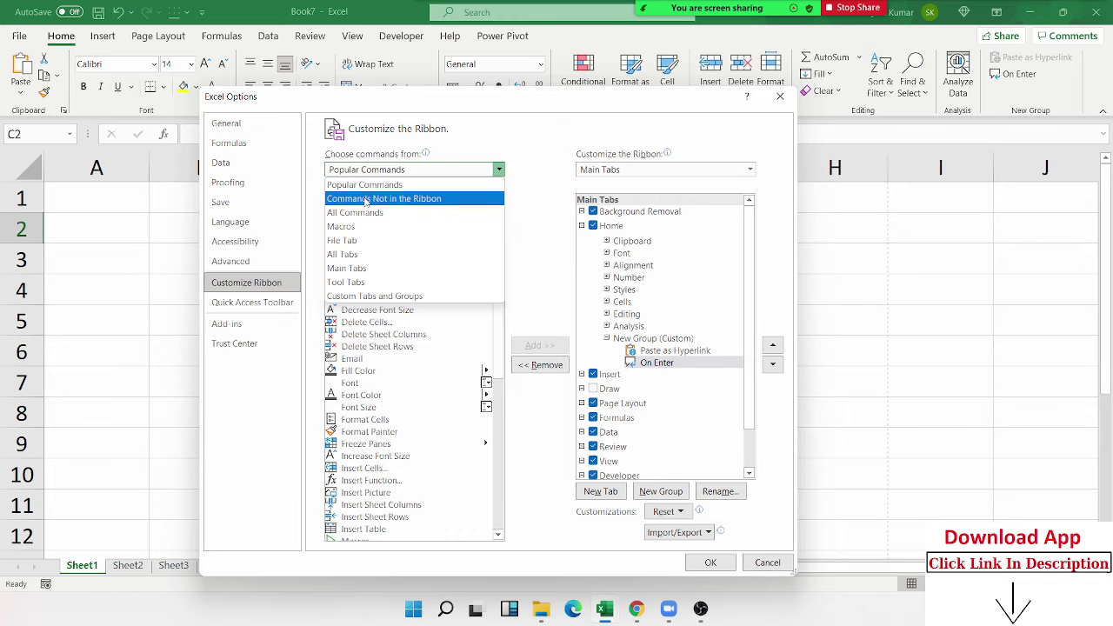
left_click(366, 199)
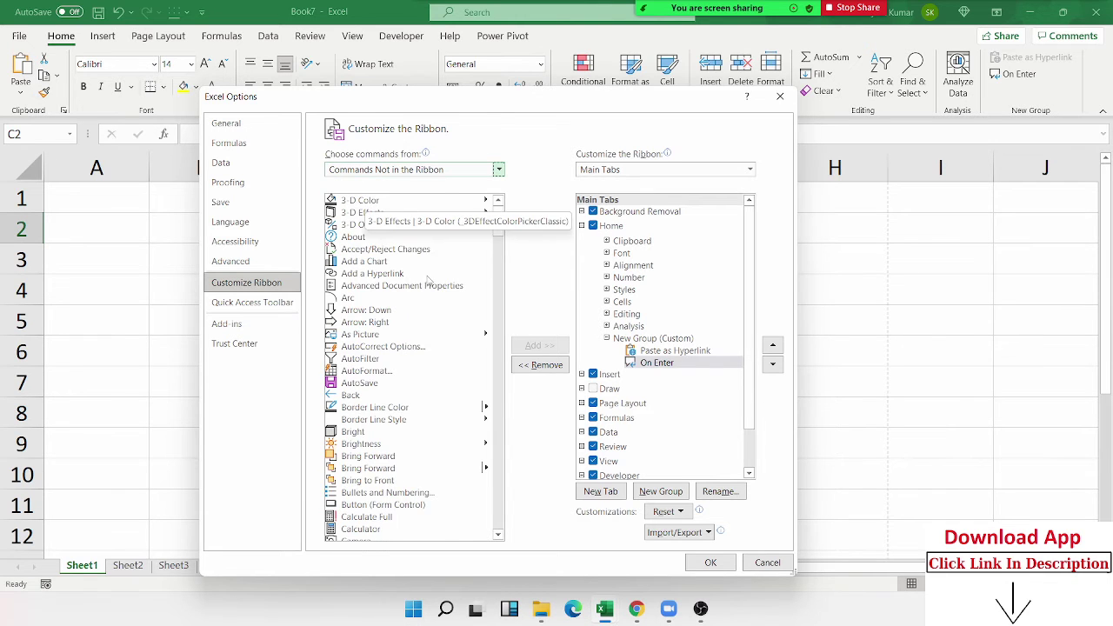
scroll(427, 283, "down", 10)
scroll(428, 282, "down", 5)
scroll(427, 283, "down", 5)
scroll(430, 280, "down", 5)
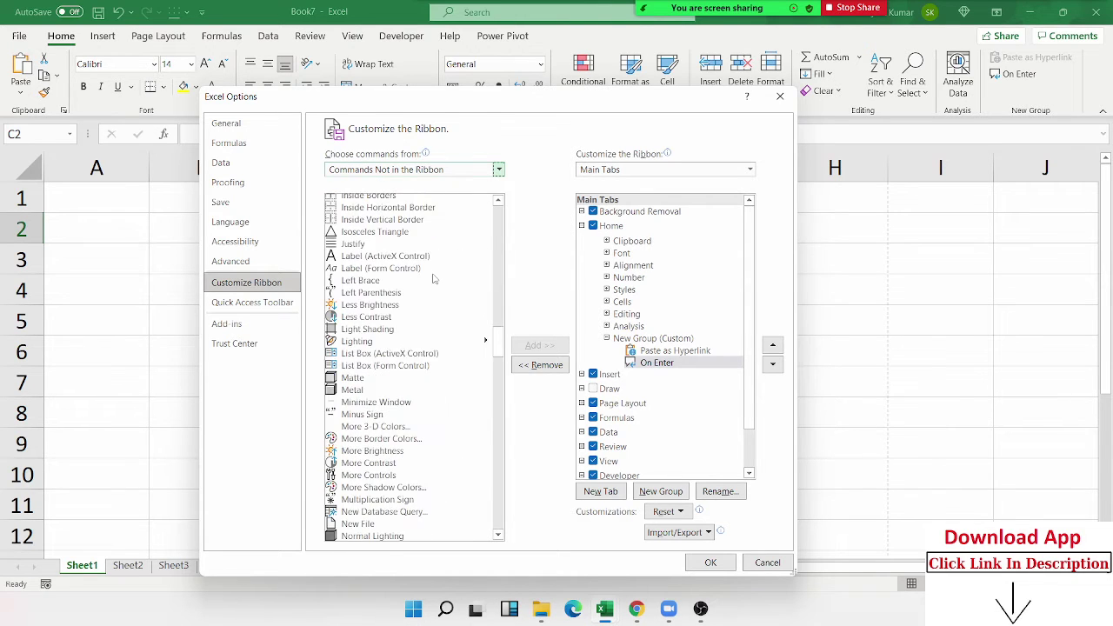
scroll(433, 278, "down", 5)
scroll(434, 279, "down", 6)
scroll(435, 280, "down", 6)
scroll(436, 280, "down", 6)
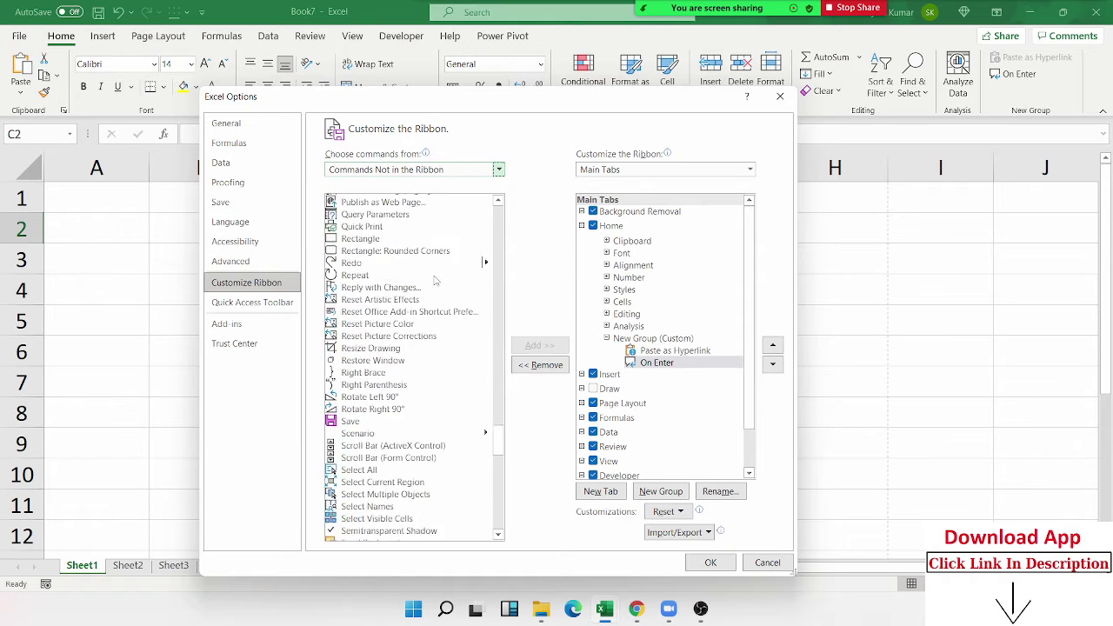
scroll(436, 281, "down", 6)
scroll(437, 281, "down", 7)
scroll(437, 281, "down", 8)
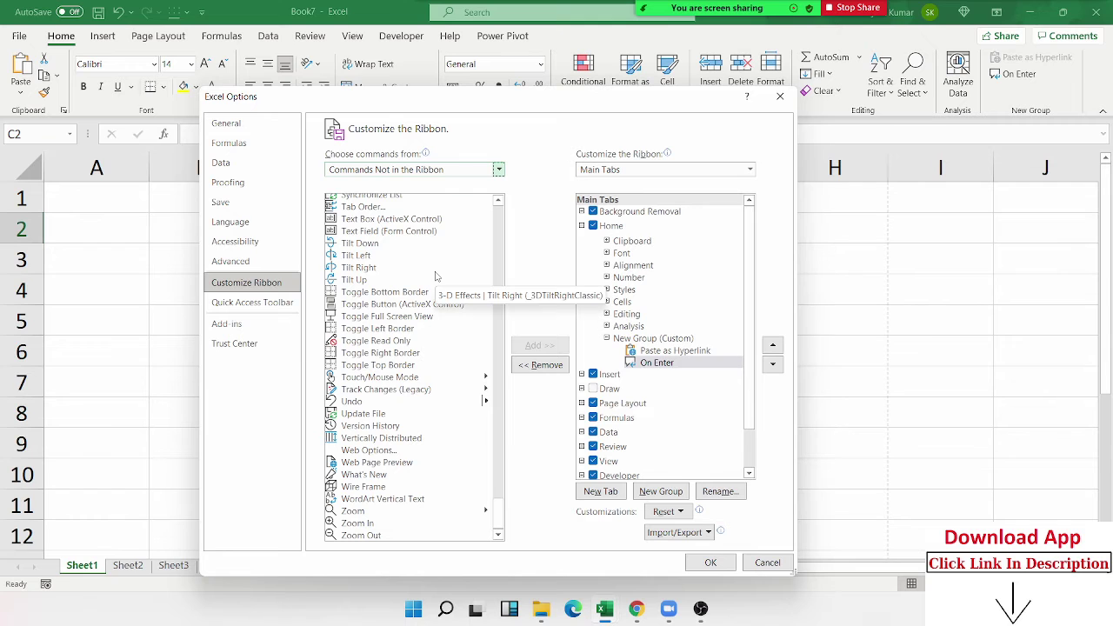
Scroll back up and select Paste as Hyperlink in the custom group
scroll(437, 277, "up", 2)
scroll(436, 276, "up", 1)
scroll(437, 277, "up", 3)
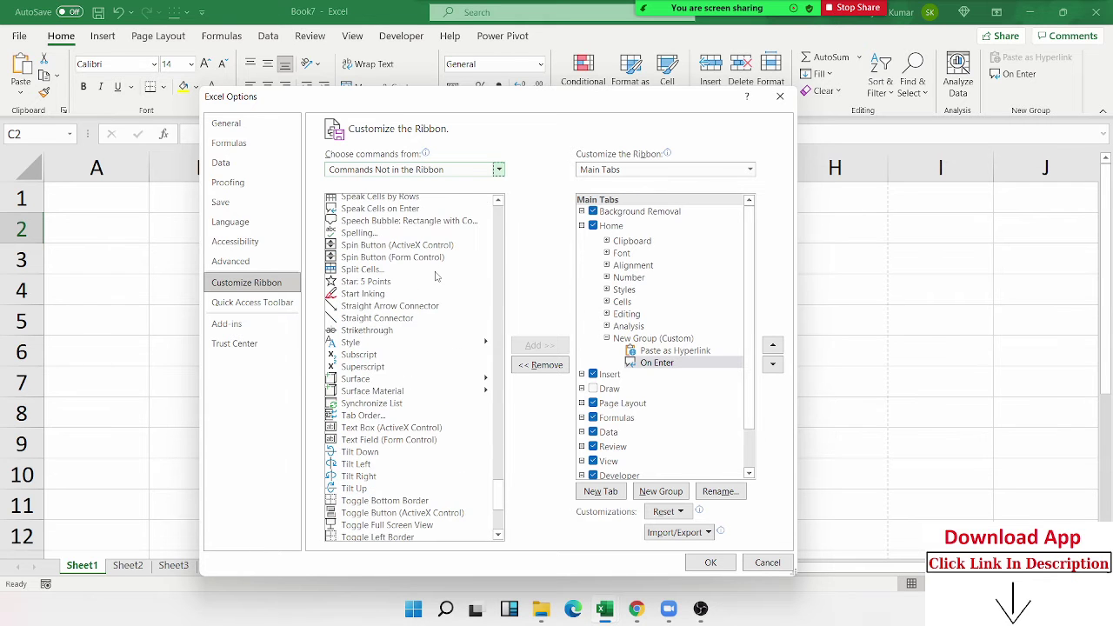
scroll(436, 276, "down", 6)
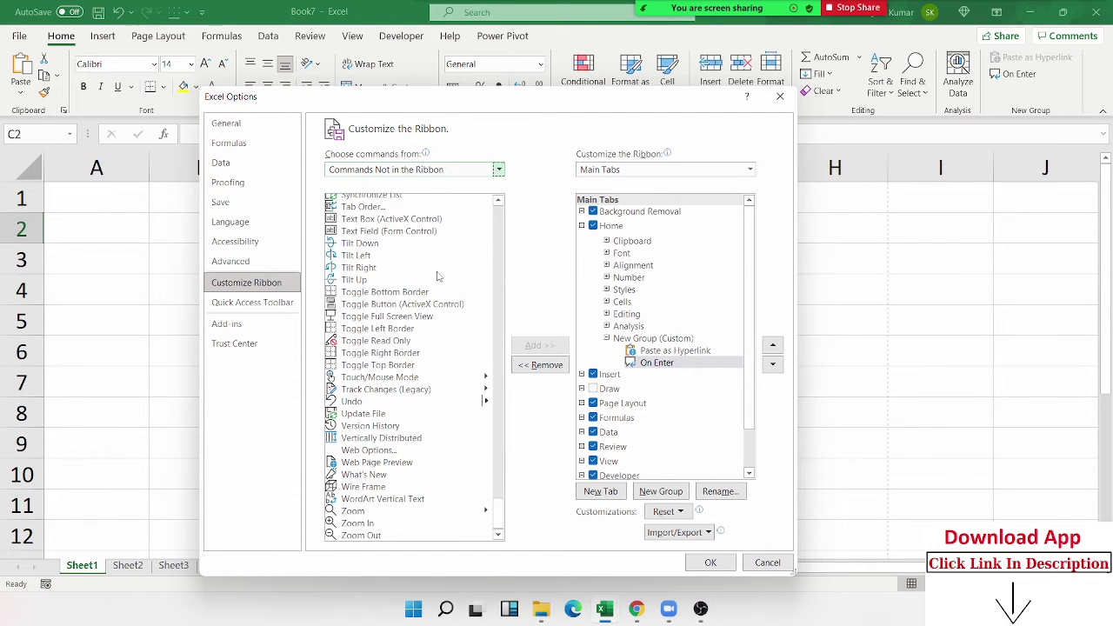
scroll(437, 276, "up", 5)
scroll(439, 277, "up", 3)
scroll(439, 276, "up", 3)
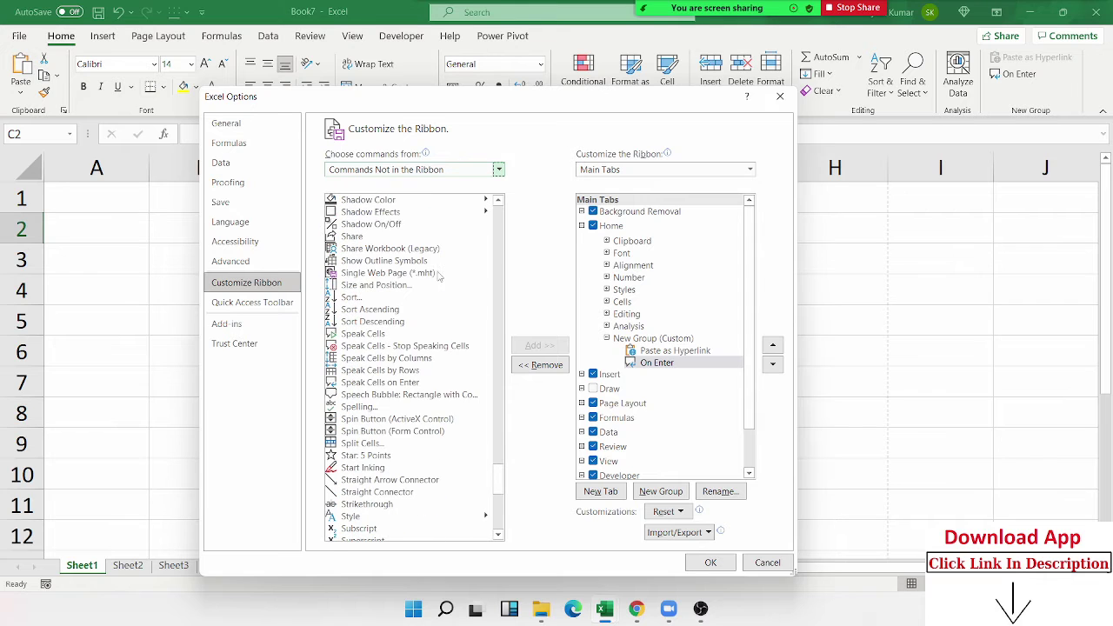
scroll(439, 276, "up", 1)
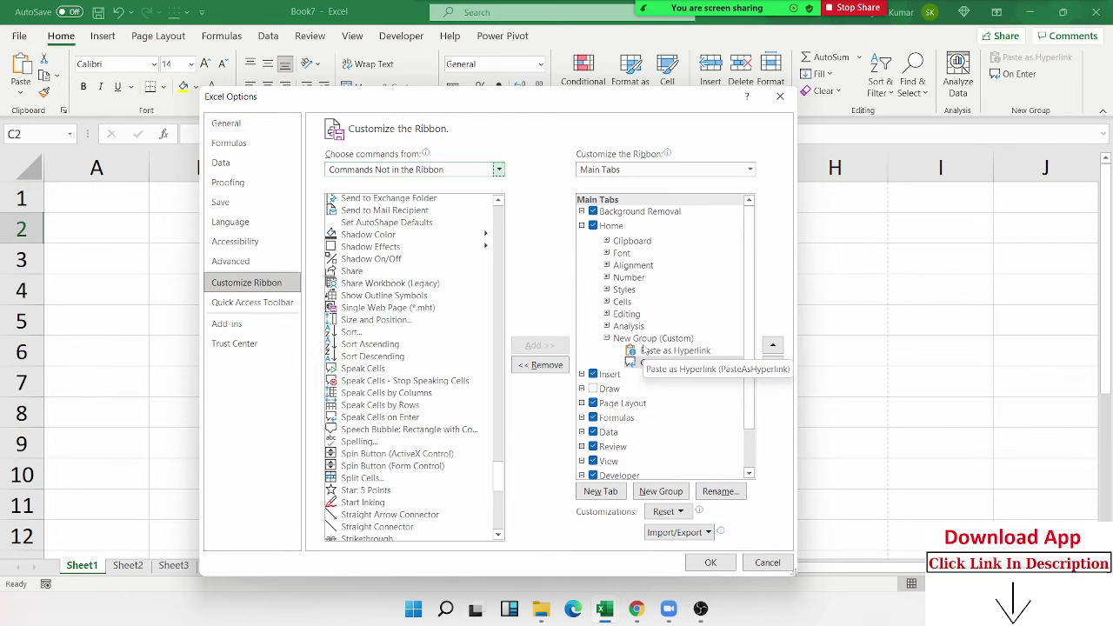
left_click(644, 349)
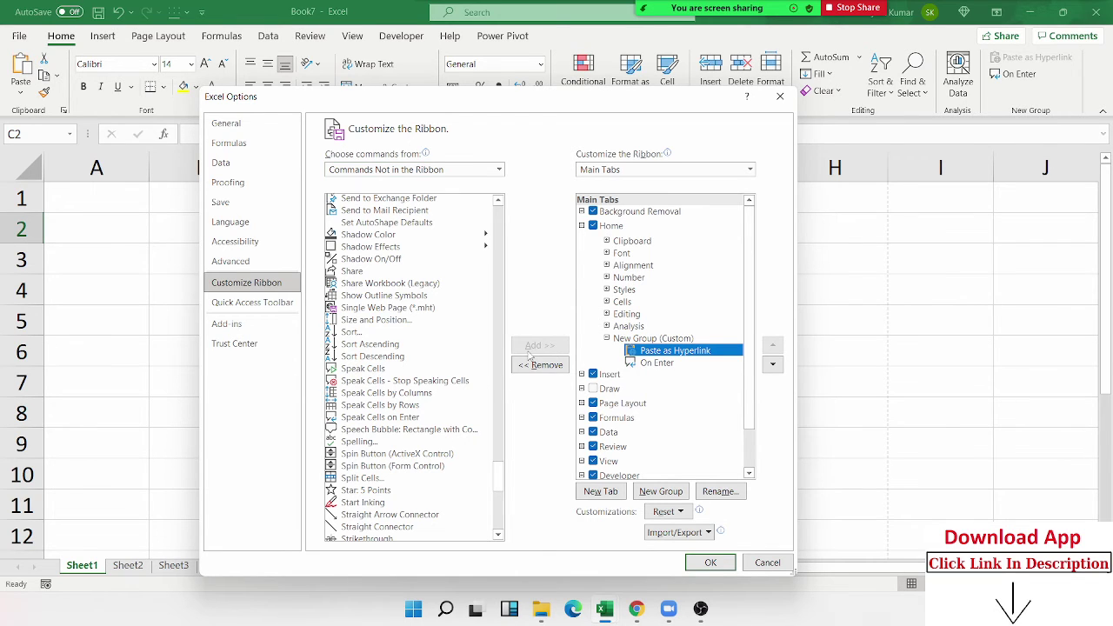
Collapse Home and browse the commands list, selecting Toggle Top Border
left_click(582, 226)
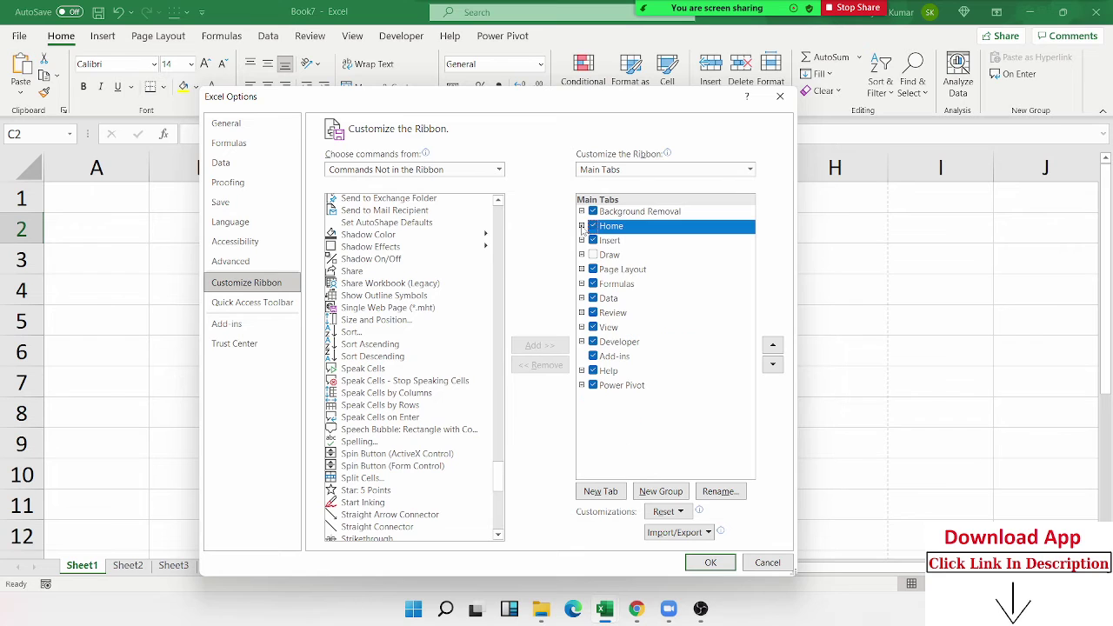
left_click(382, 307)
scroll(391, 314, "down", 10)
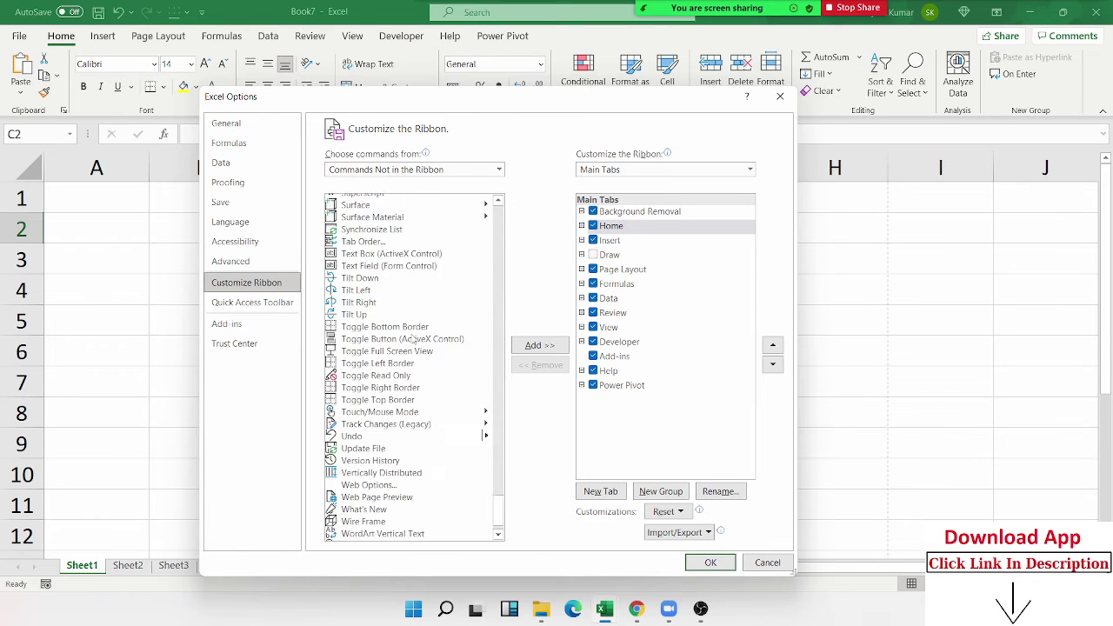
scroll(424, 340, "down", 3)
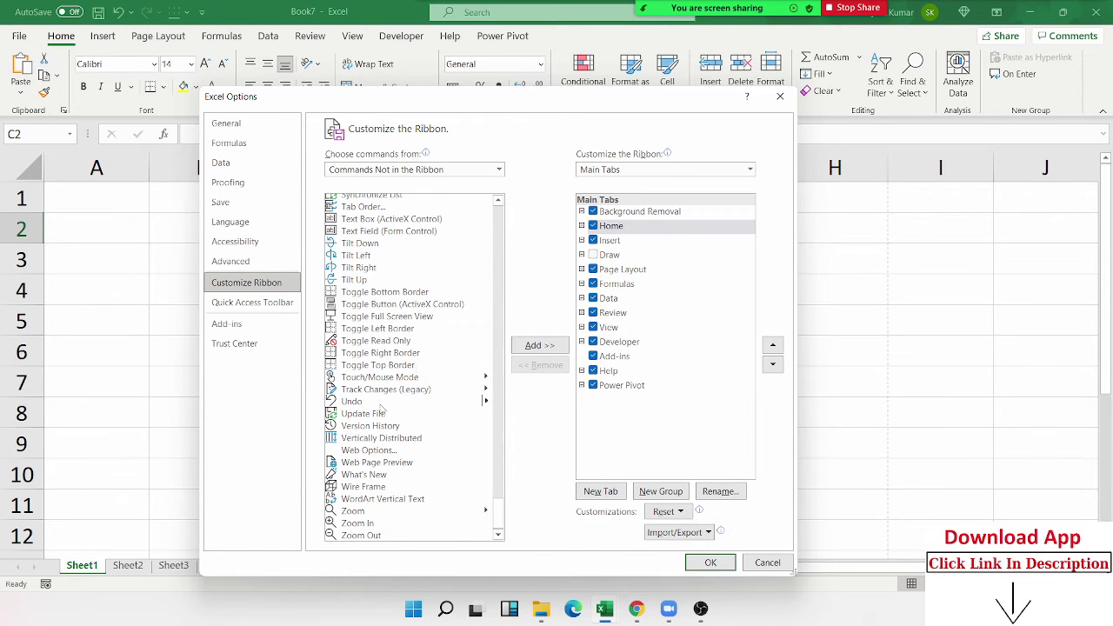
left_click(349, 367)
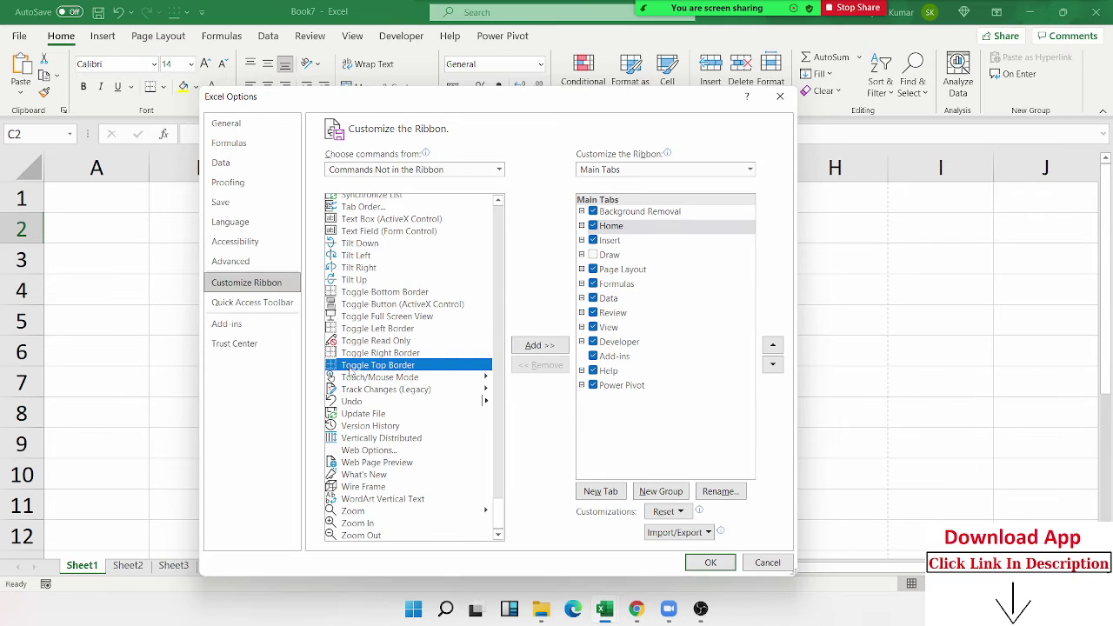
Select the Form... command and expand the Data tab in the ribbon layout
key("f")
key("l")
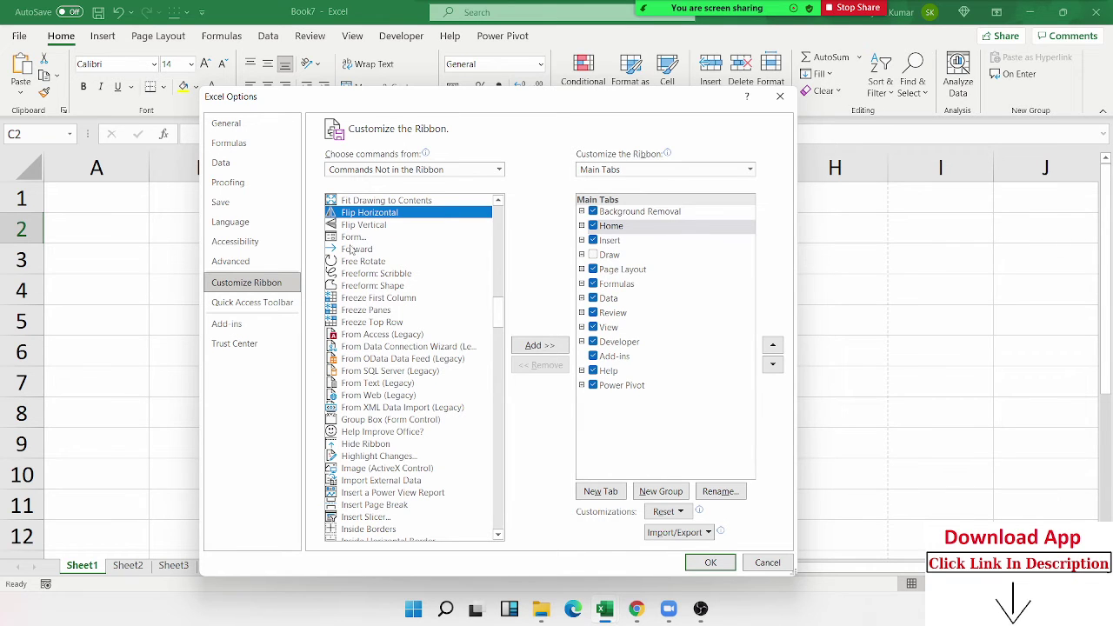
left_click(351, 240)
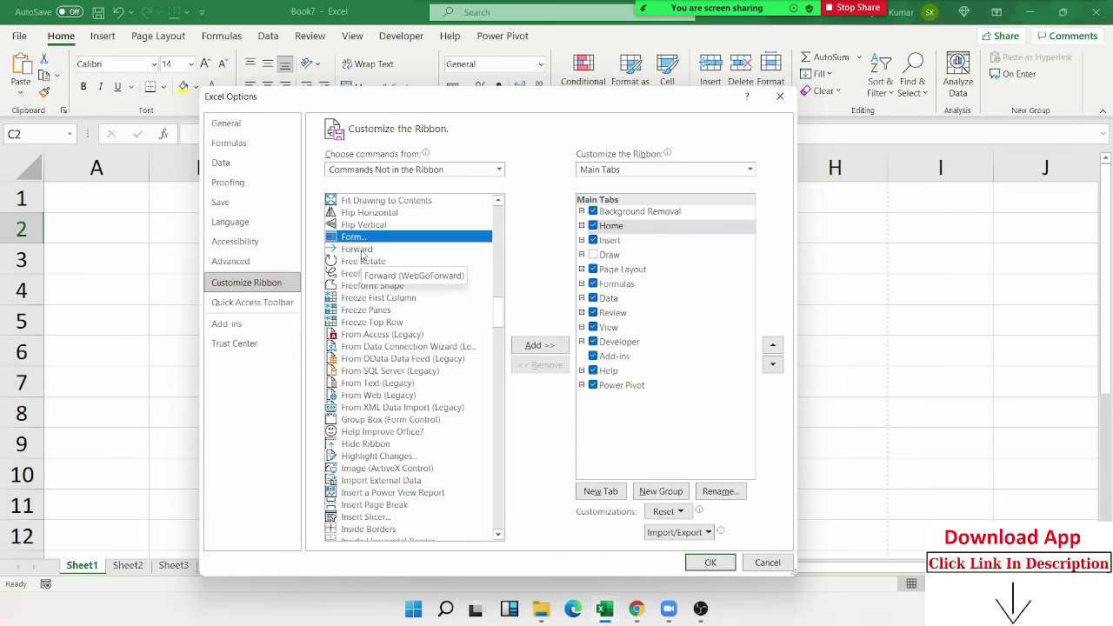
left_click(614, 301)
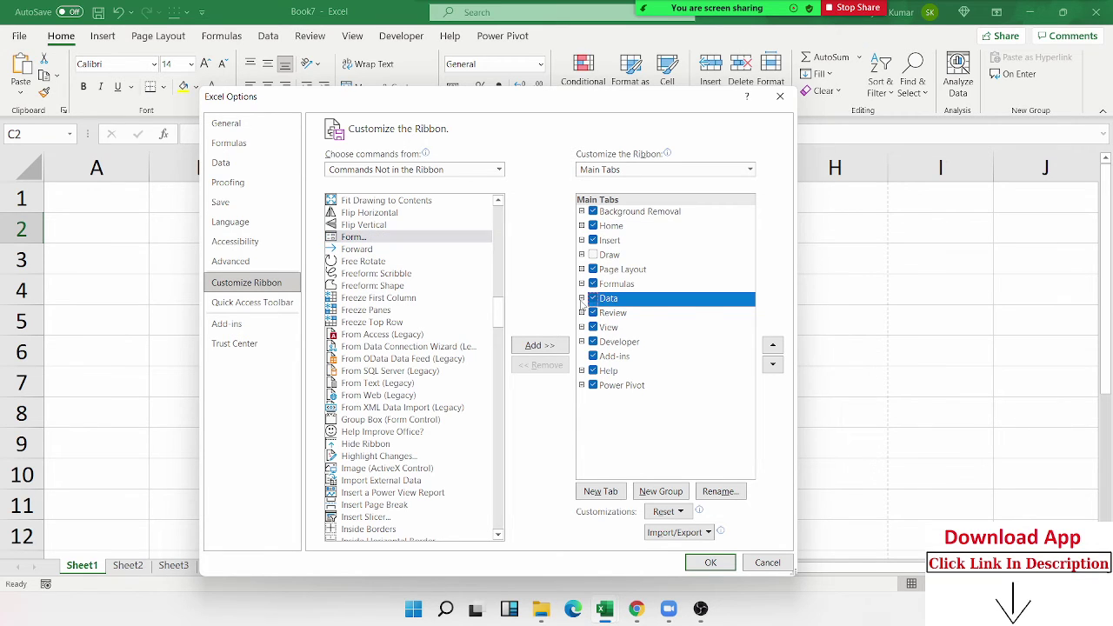
left_click(581, 298)
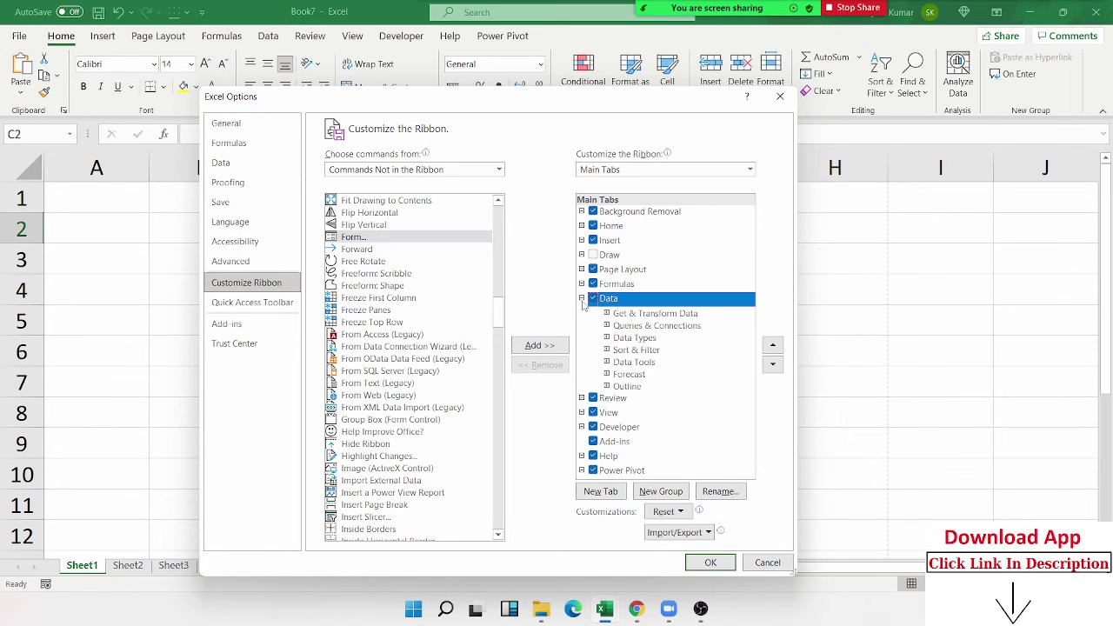
Create a new Data-tab group named Form and add the Form... command from Commands Not in the Ribbon
left_click(661, 492)
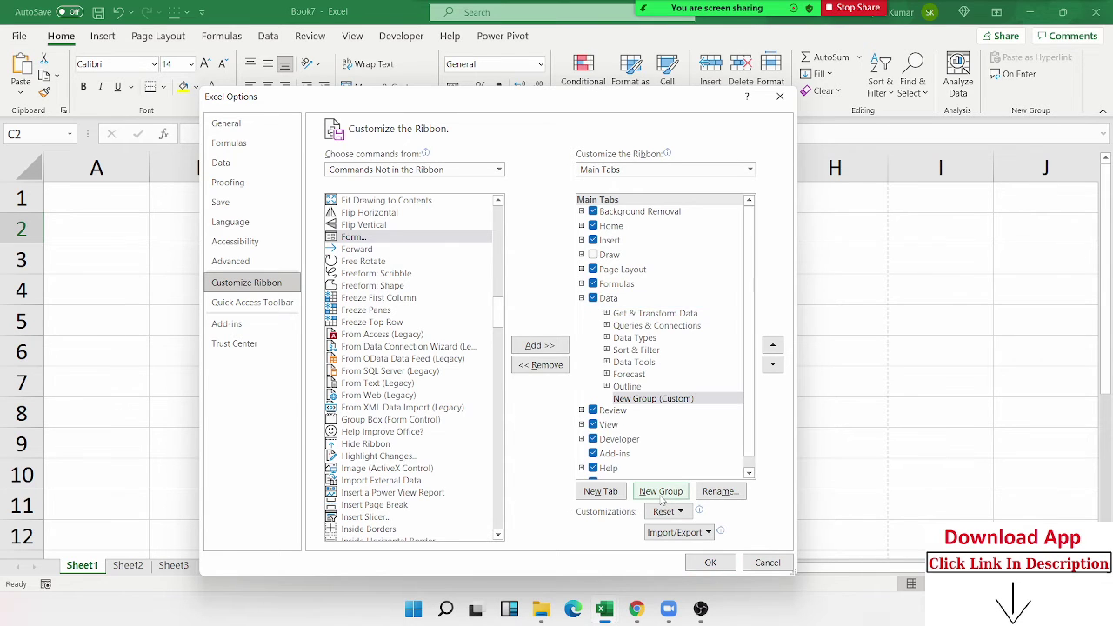
left_click(659, 400)
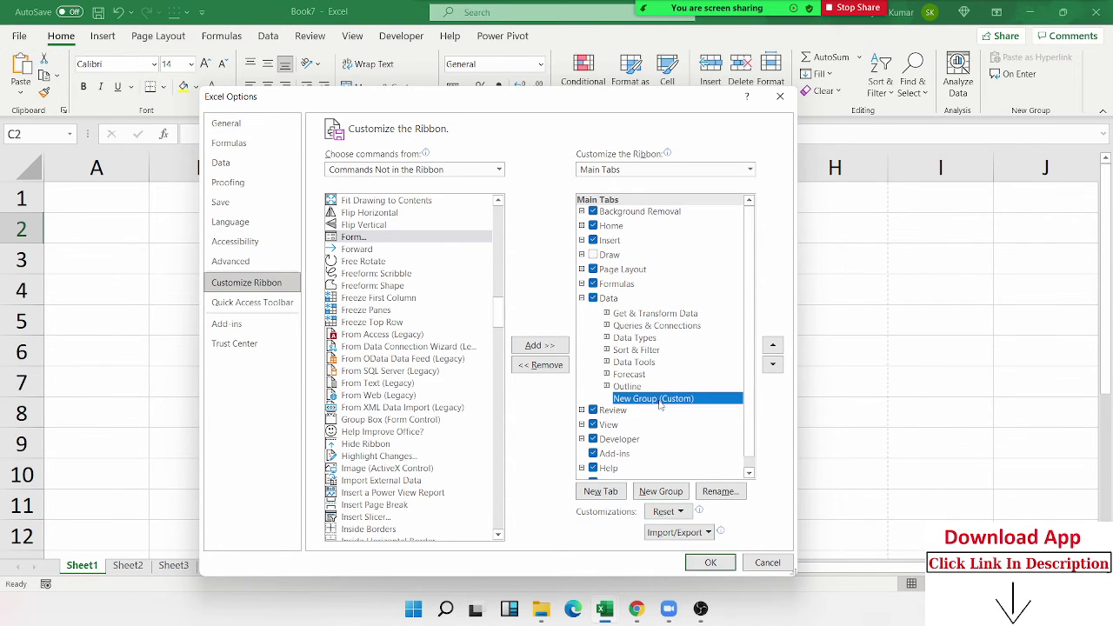
left_click(728, 494)
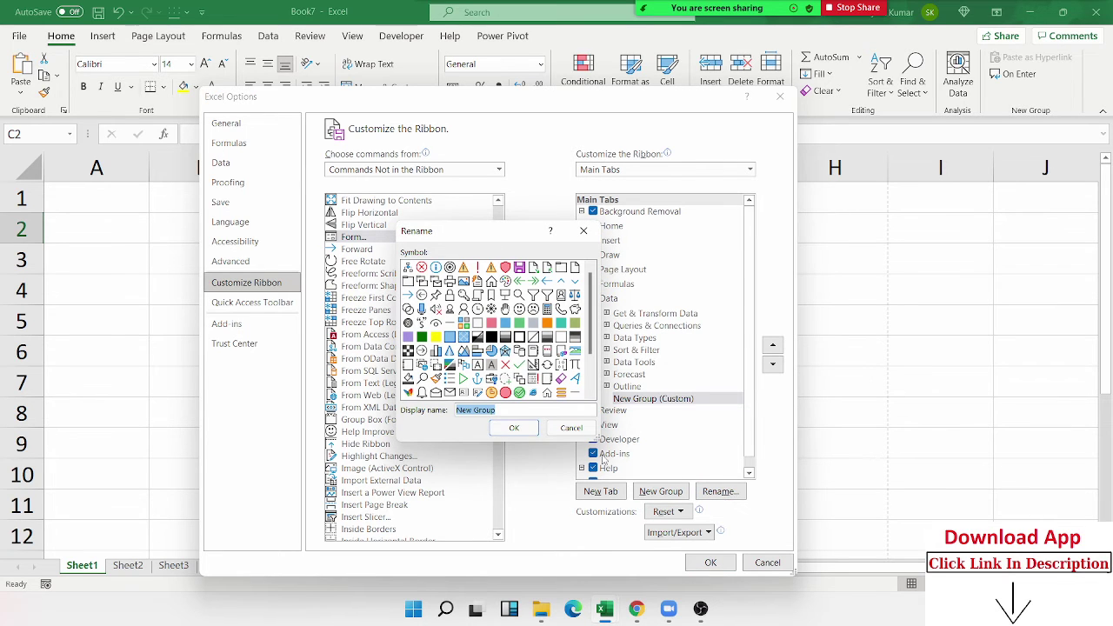
type("Form")
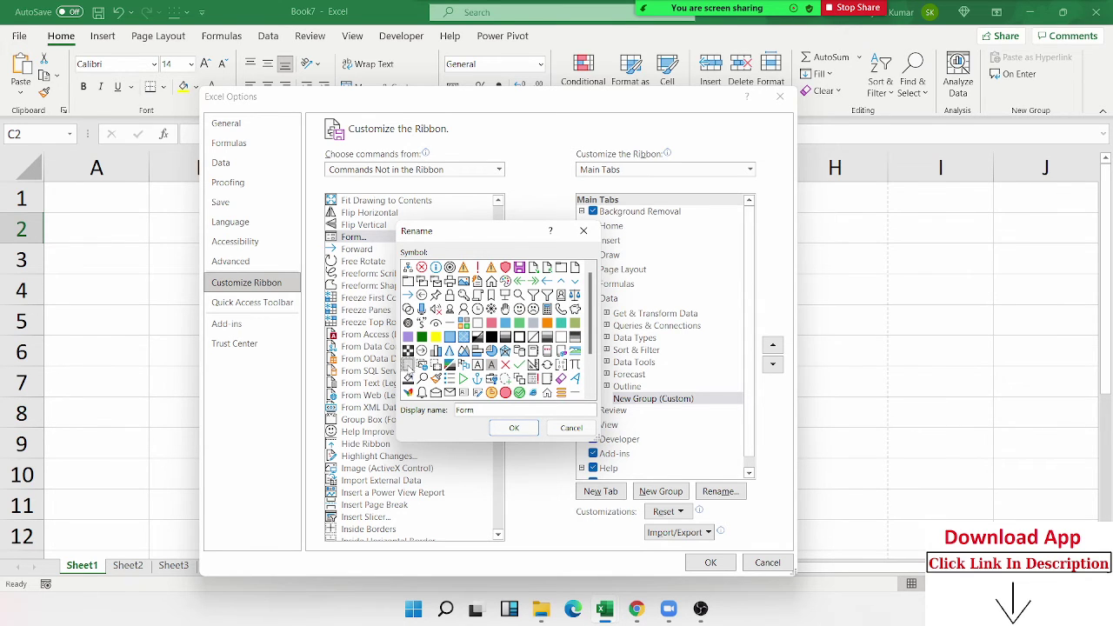
left_click(520, 432)
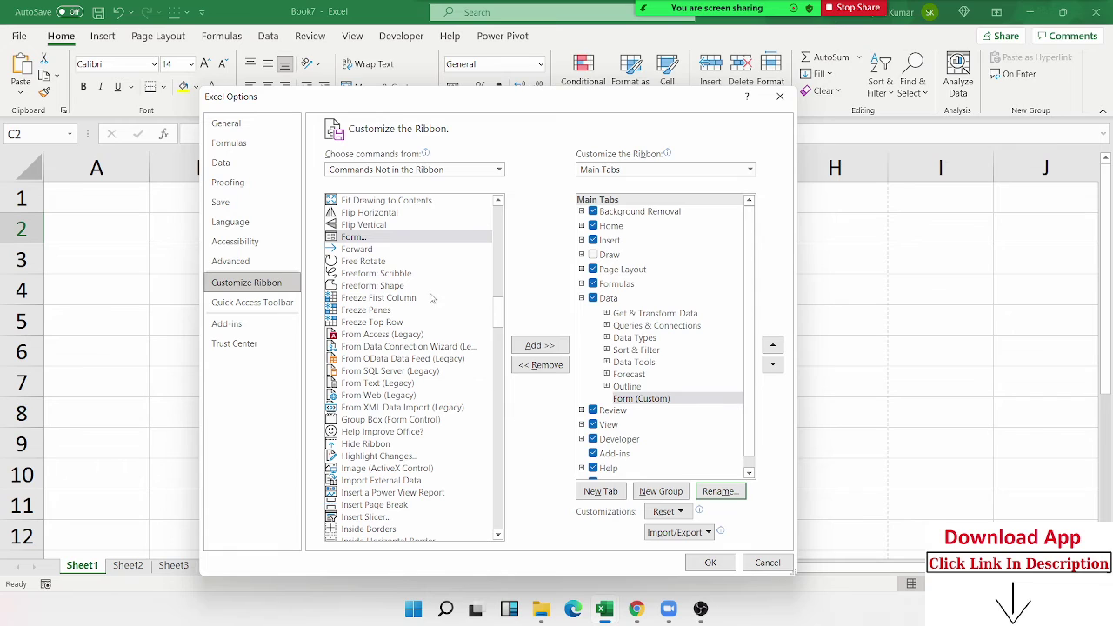
left_click(366, 238)
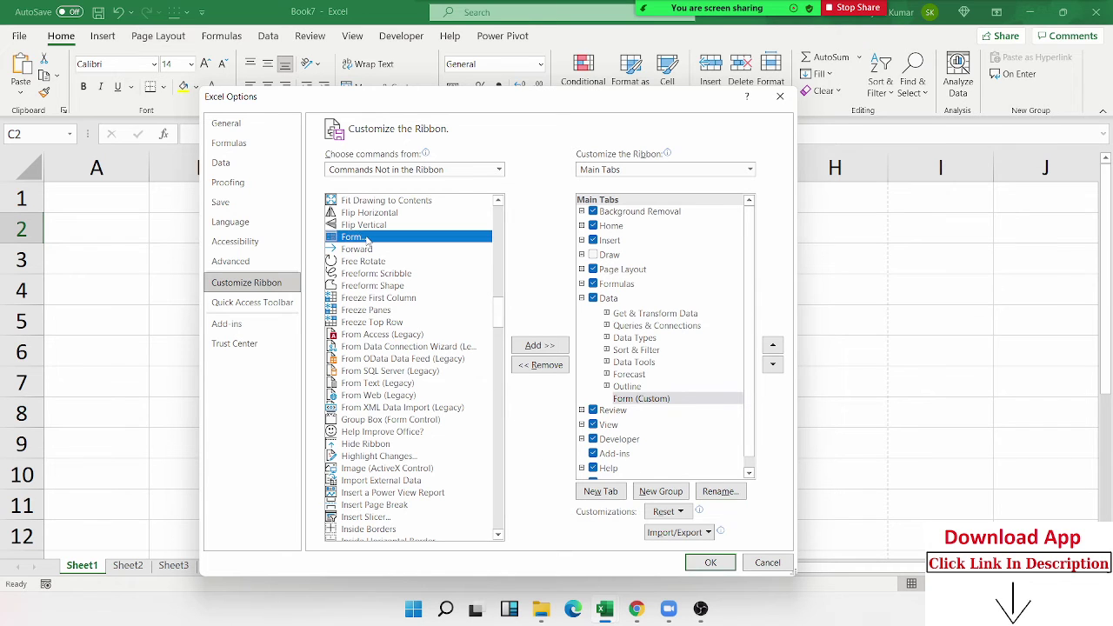
left_click(532, 347)
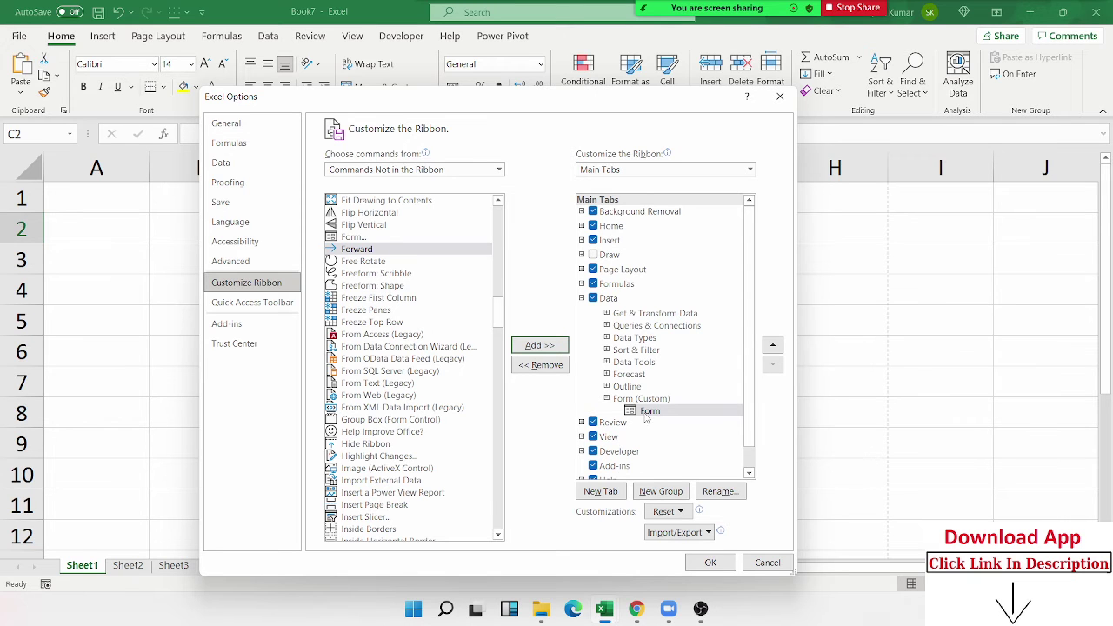
Apply the ribbon customization, show the Data tab, and select cell A1
left_click(710, 562)
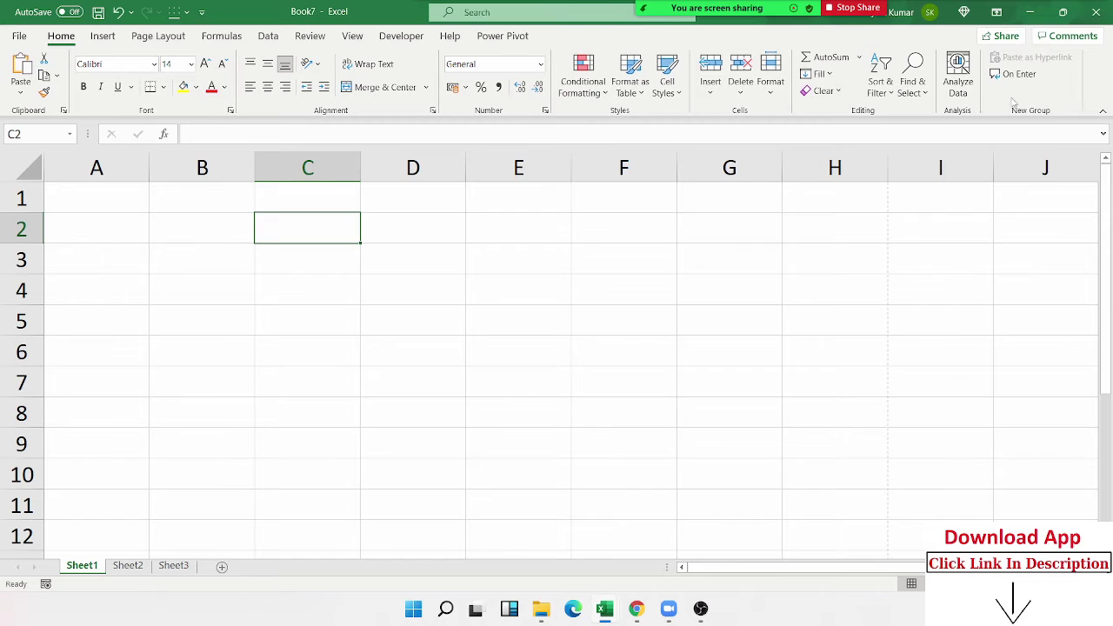
left_click(268, 35)
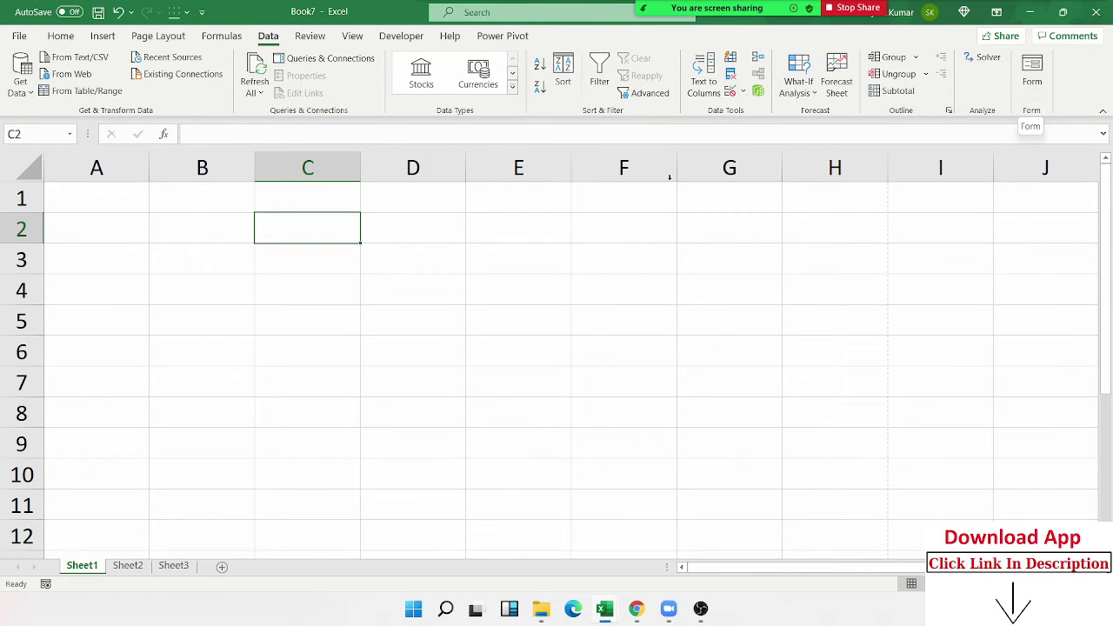
left_click(93, 219)
left_click(95, 202)
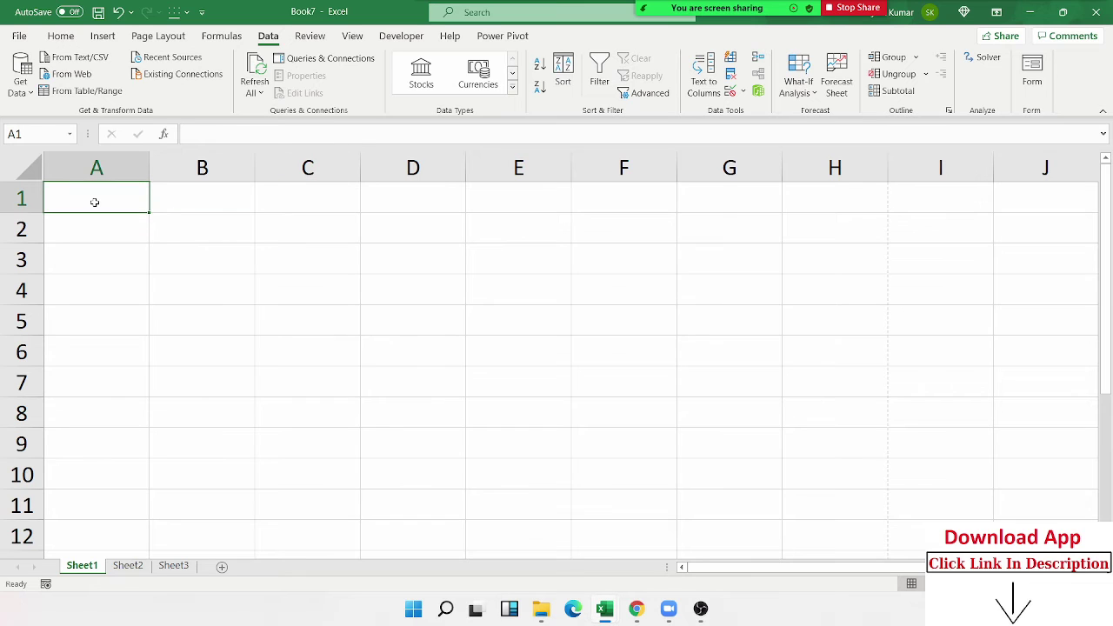
Enter headers Name, City, Mobile and Amt in A1:D1, then launch the data Form
type("Name")
key("Tab")
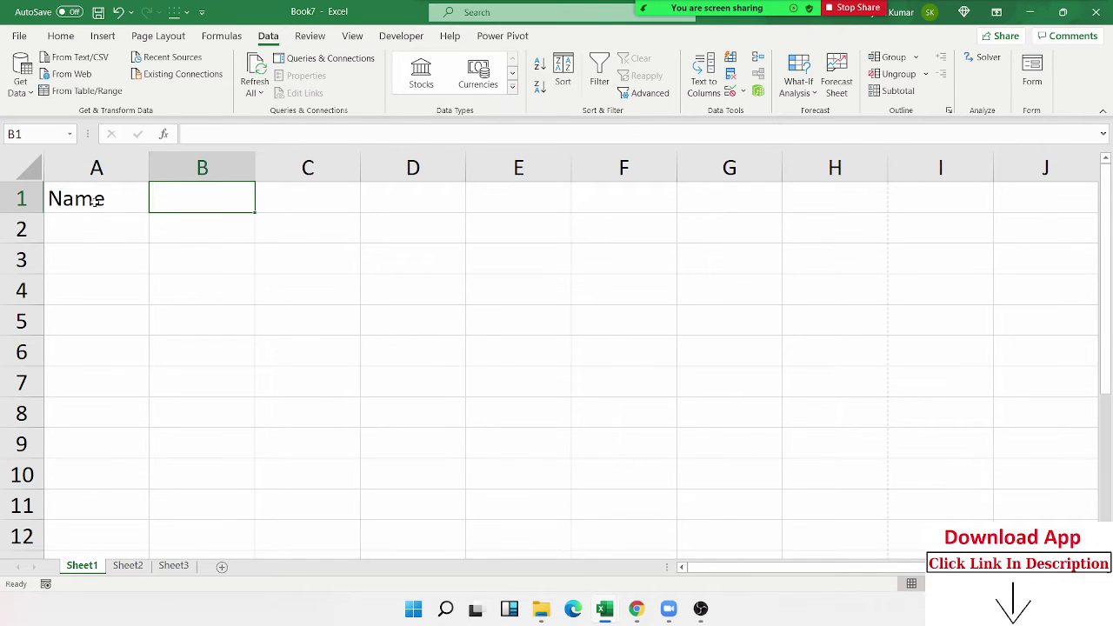
type("Ci")
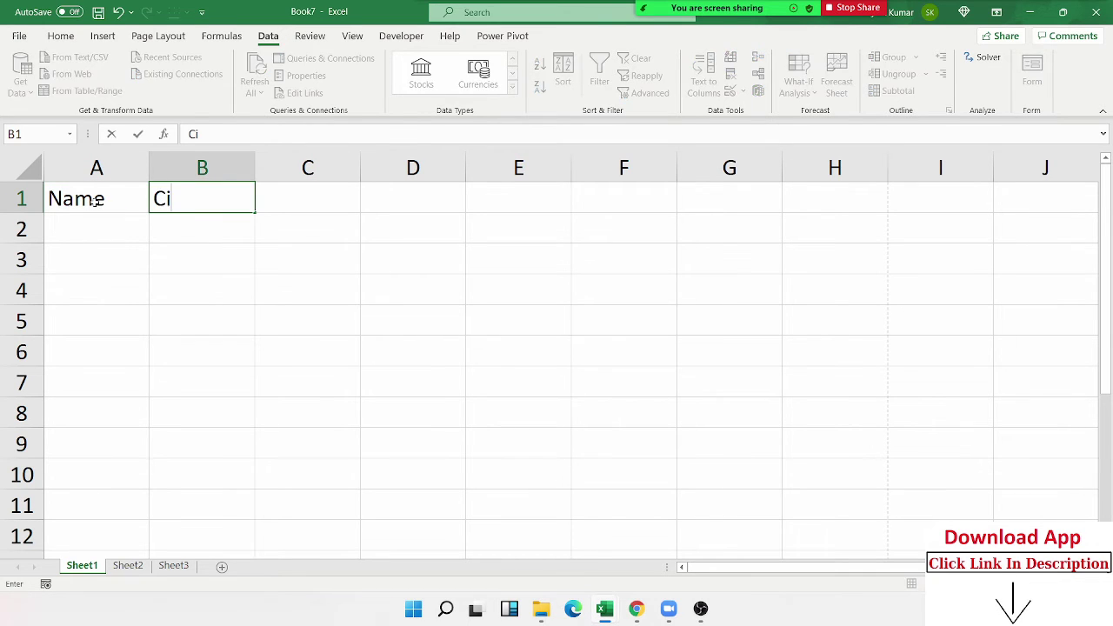
type("ty")
key("Tab")
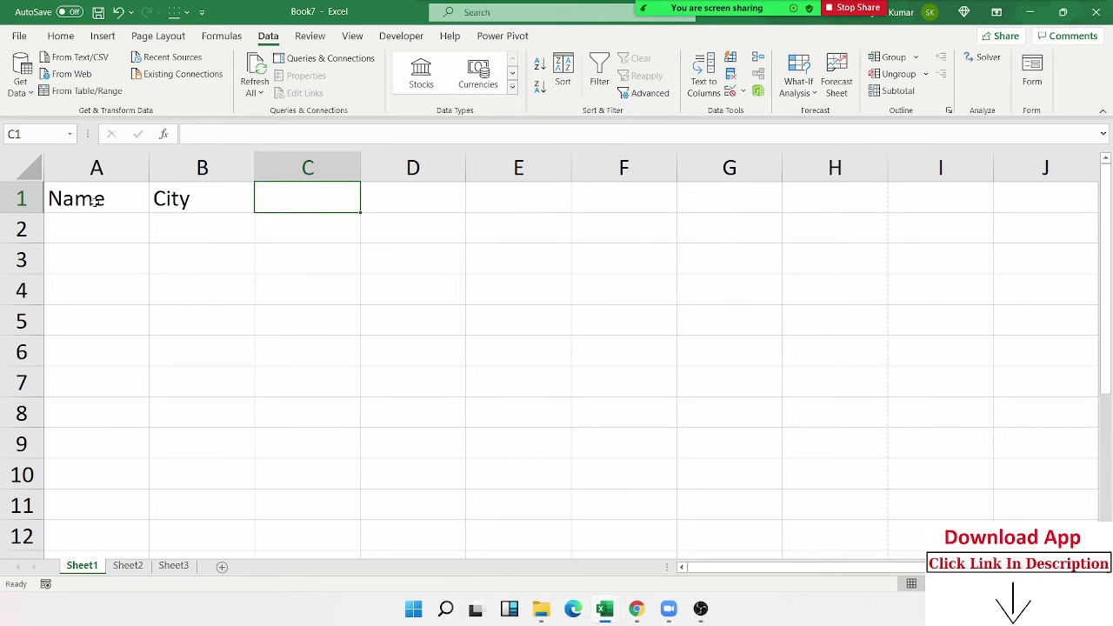
type("Mobile")
key("Tab")
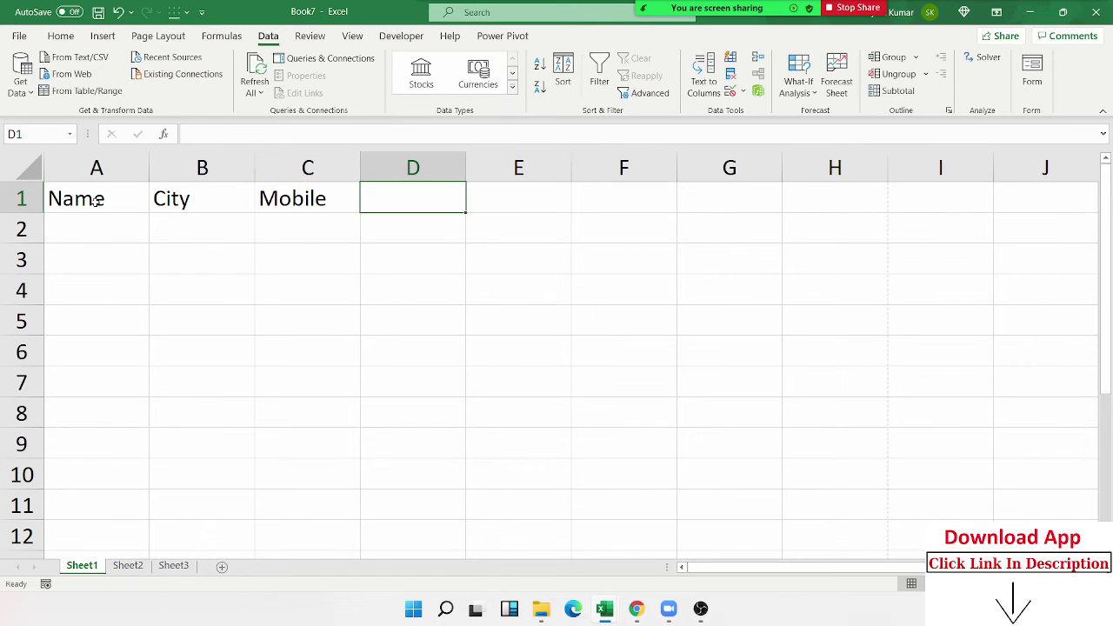
type("Amt")
key("Return")
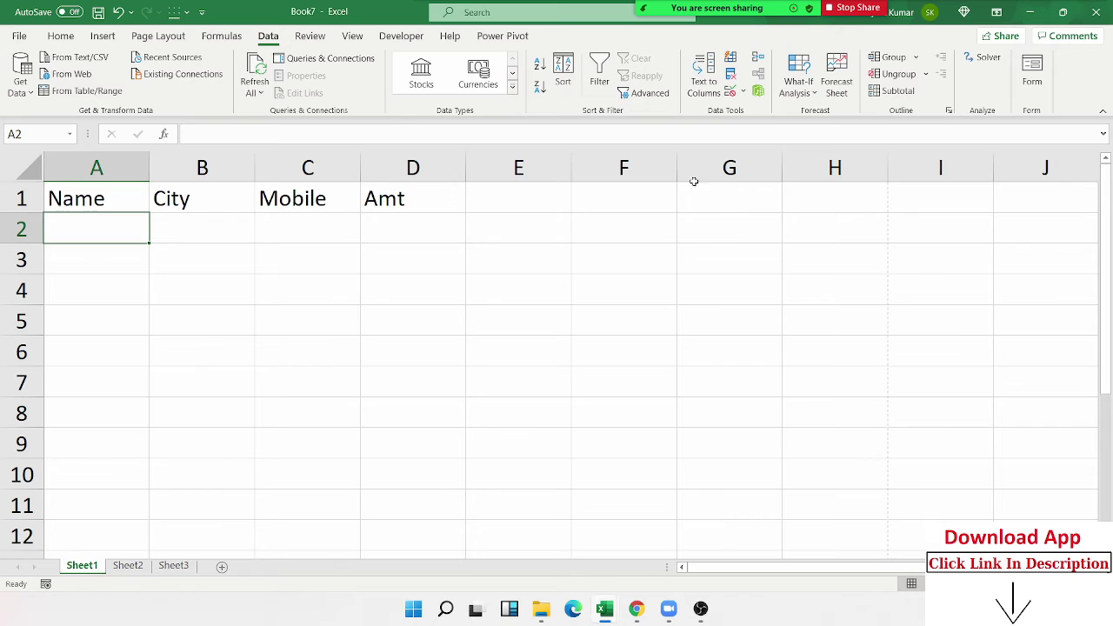
left_click(1031, 75)
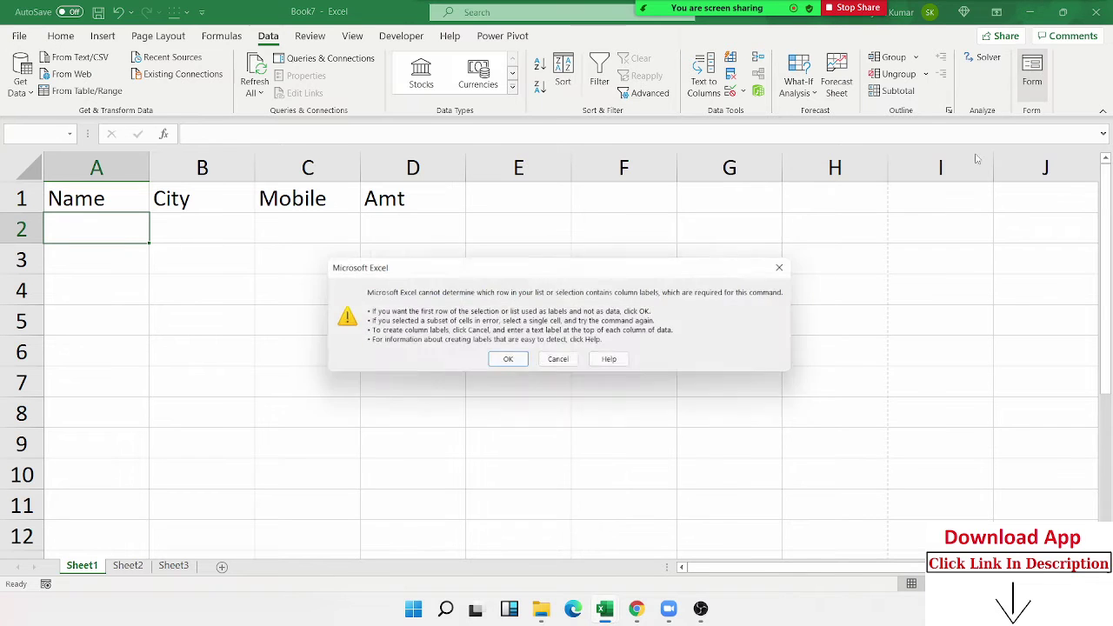
Accept row 1 as column labels and save a record holding only a name into row 2
left_click(508, 363)
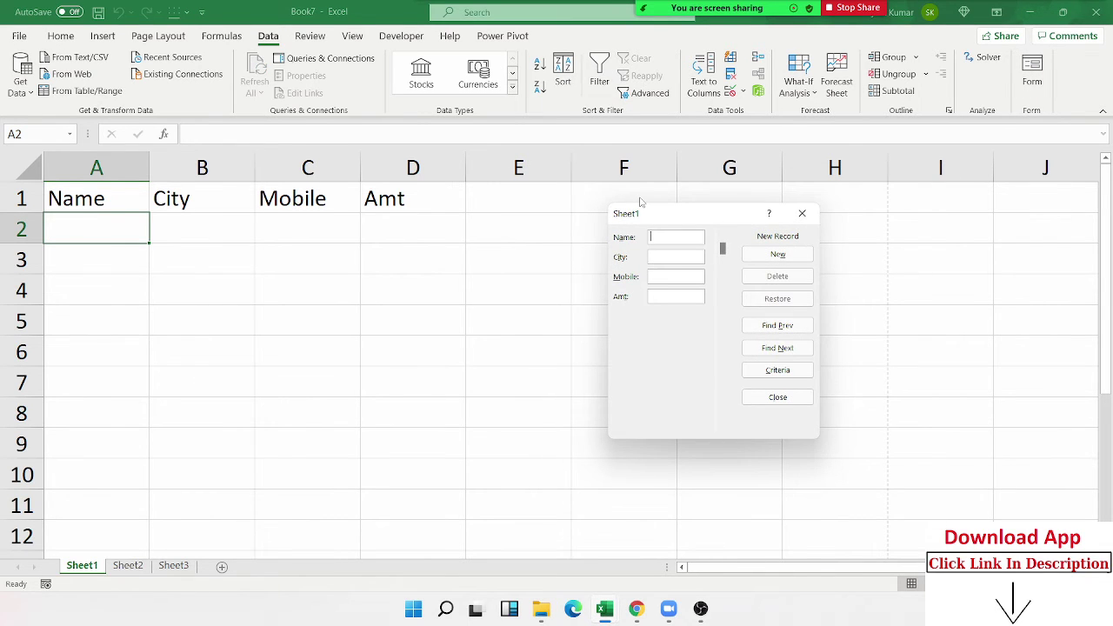
left_click_drag(644, 213, 547, 219)
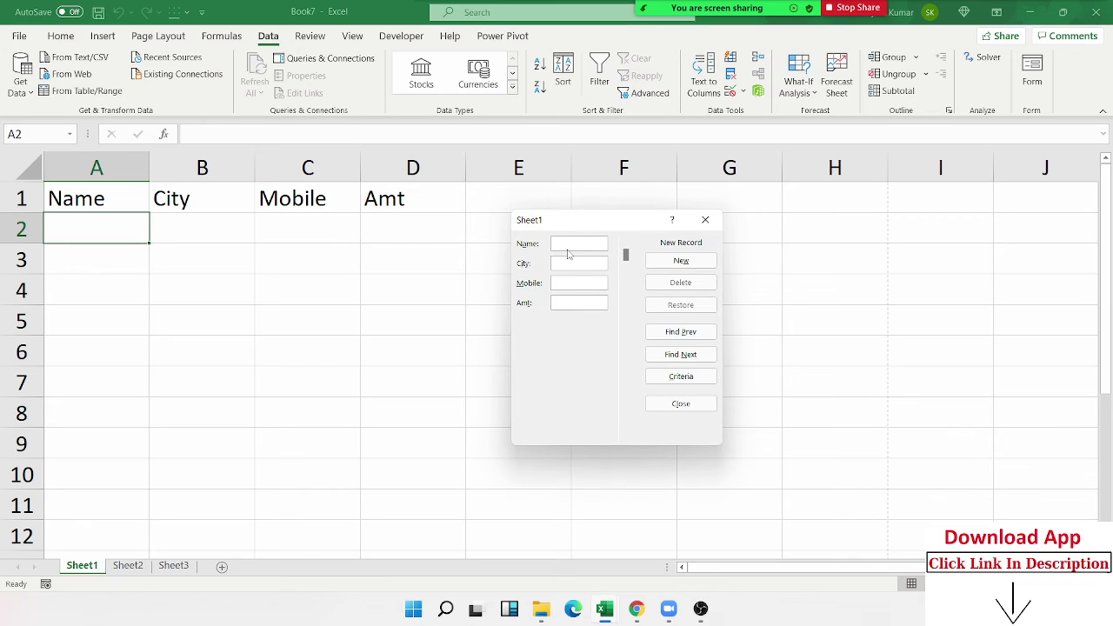
type("Puja")
key("Return")
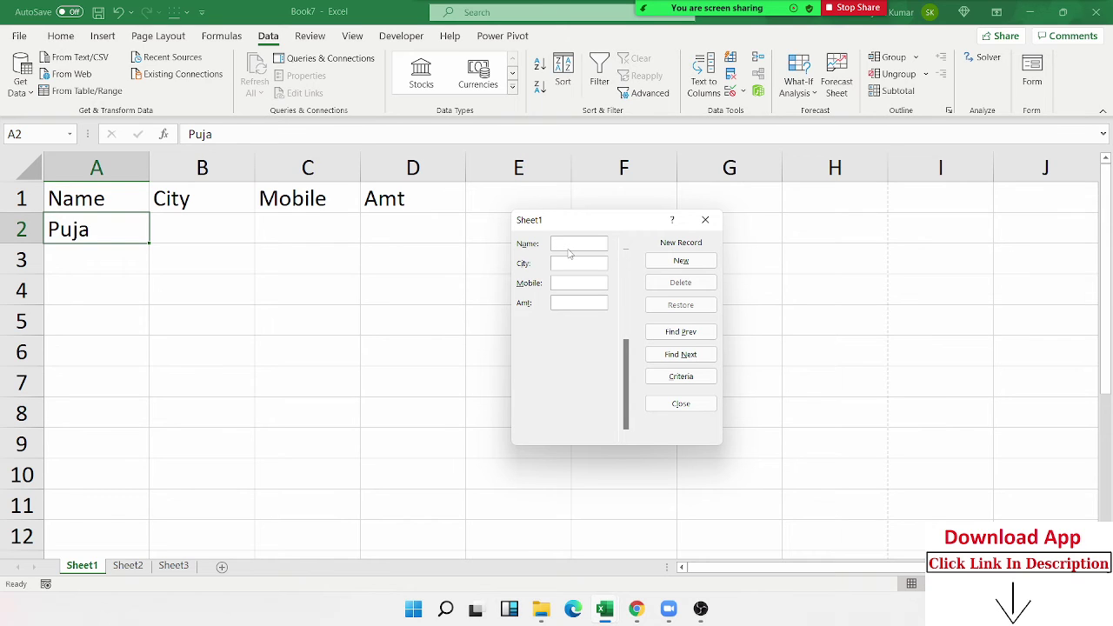
Add a second record with name, city, mobile number and amount 1251 into row 3
type("Mohna")
type("une")
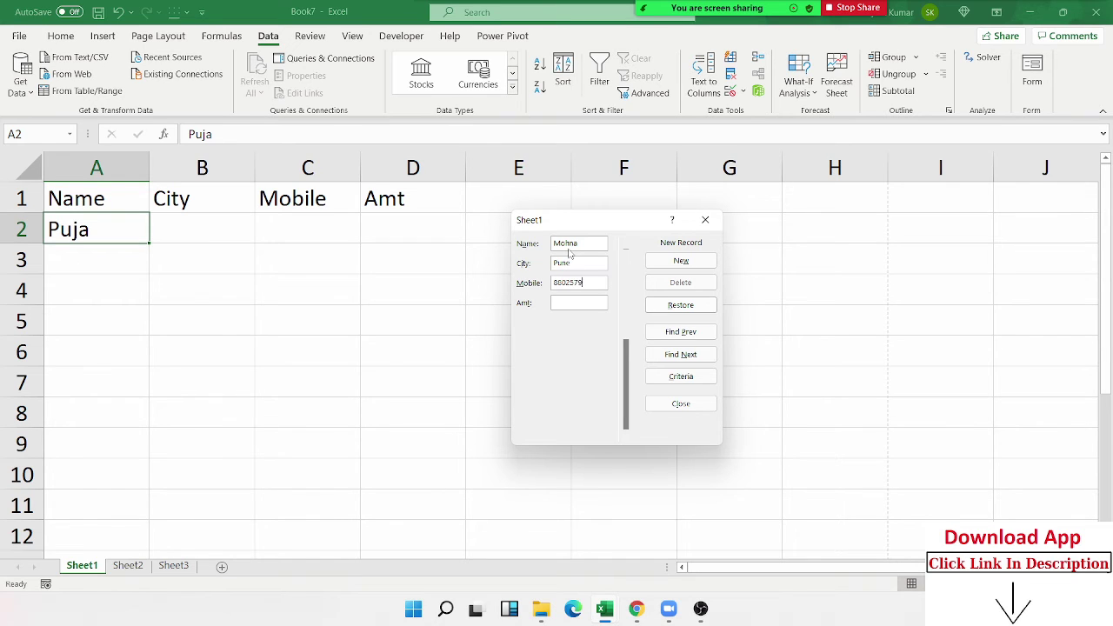
type("251")
key("Tab")
key("Return")
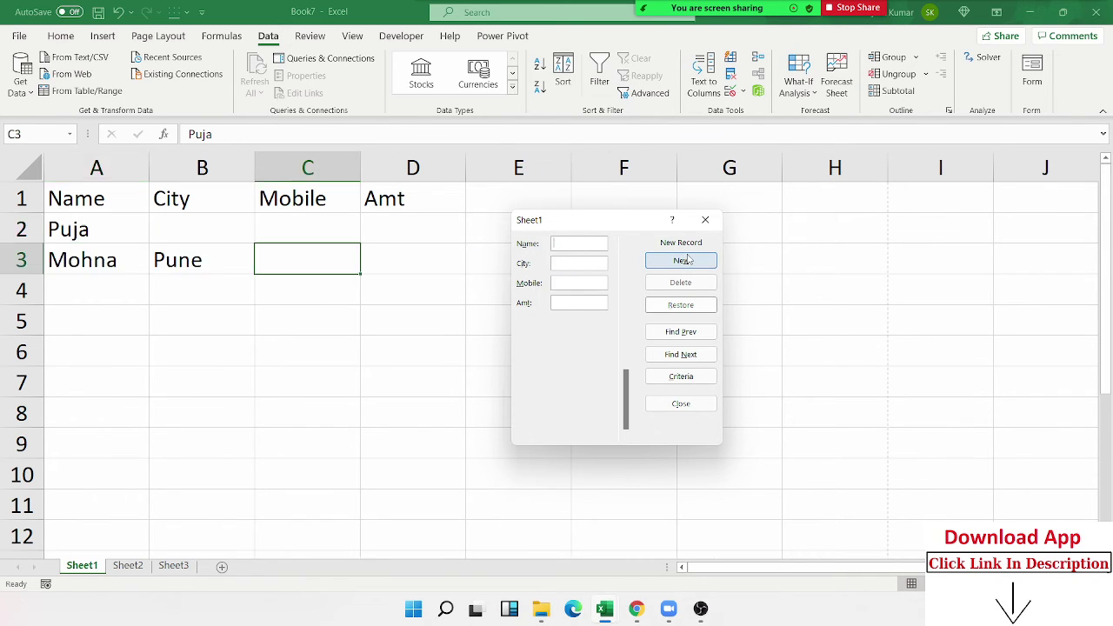
left_click_drag(559, 225, 602, 222)
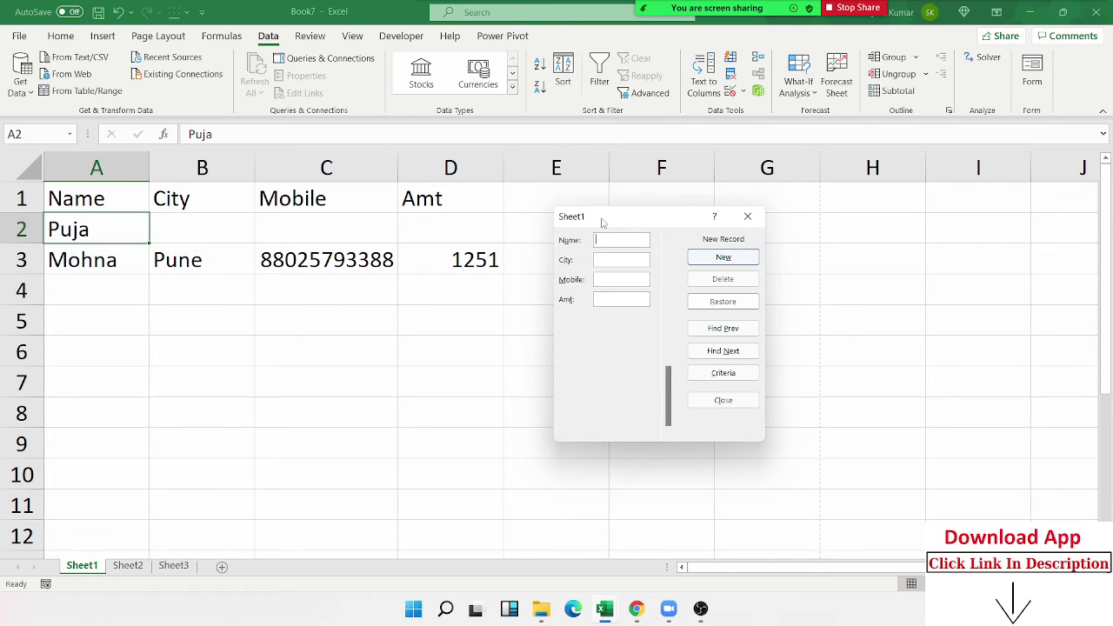
Close the data form, open and close Excel Options without changes, and select cell G4
left_click(748, 216)
left_click(16, 40)
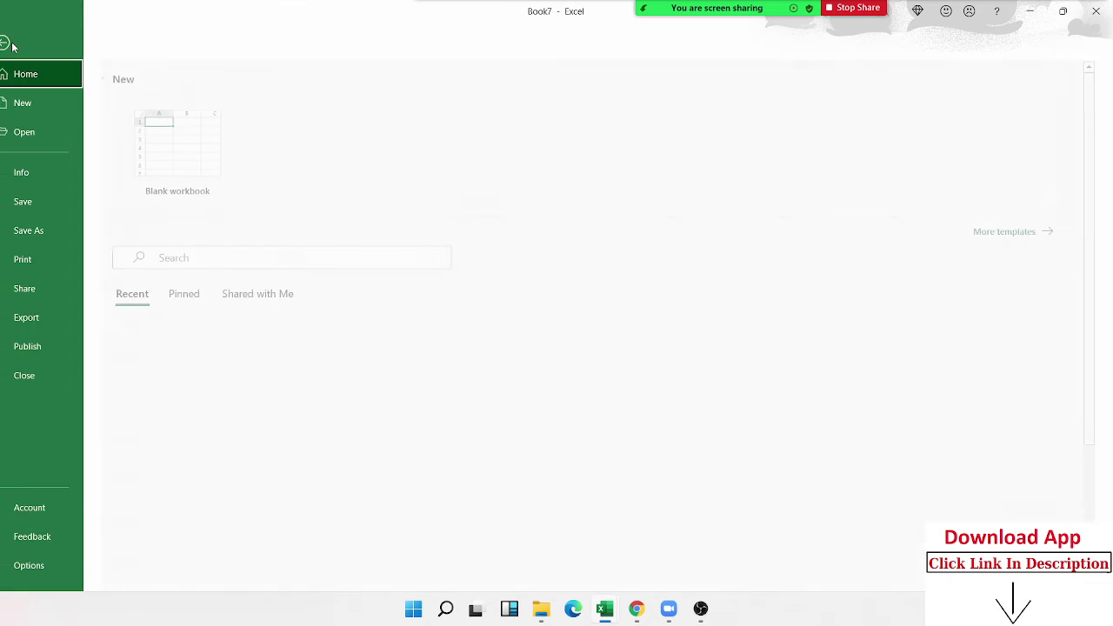
left_click(47, 566)
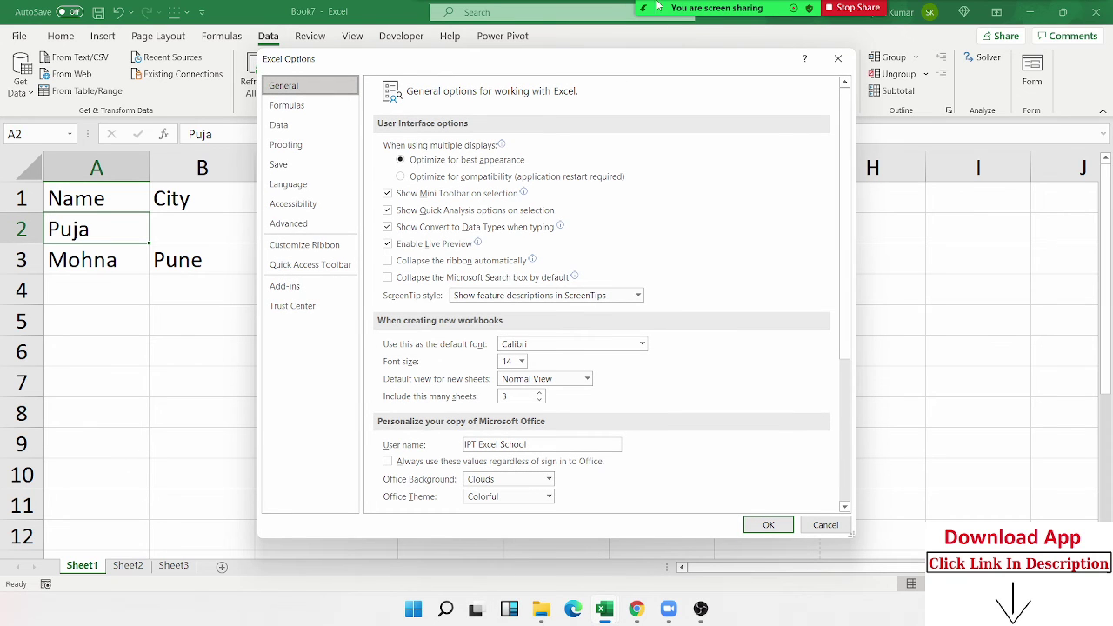
left_click(838, 58)
left_click(730, 289)
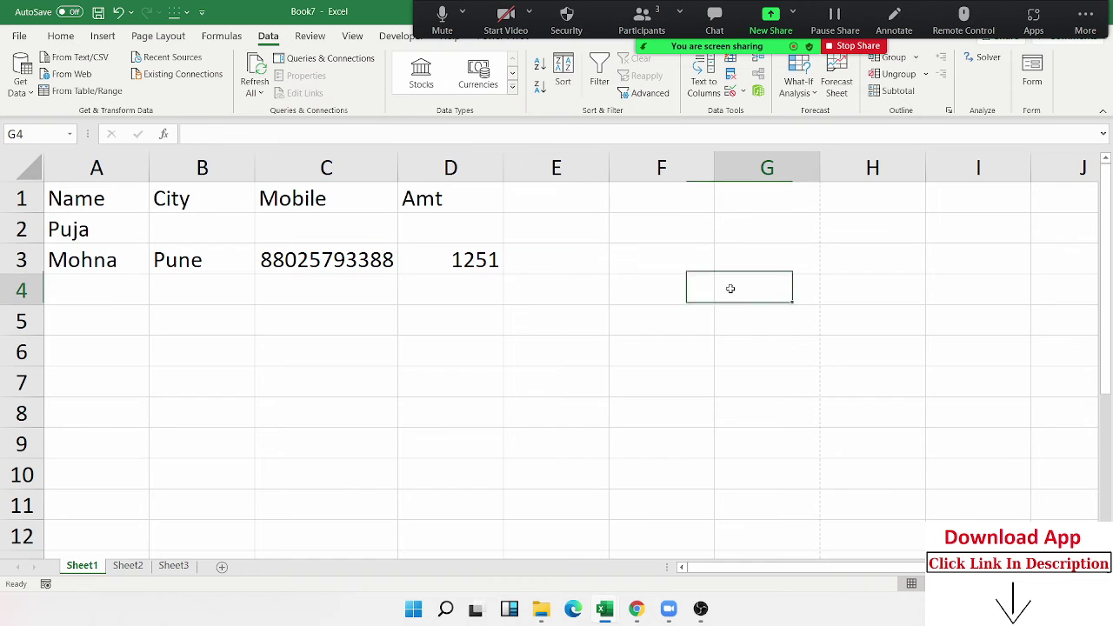
Open the data form from cell C3 after a range warning at G4, review the record, and close it
left_click(1047, 78)
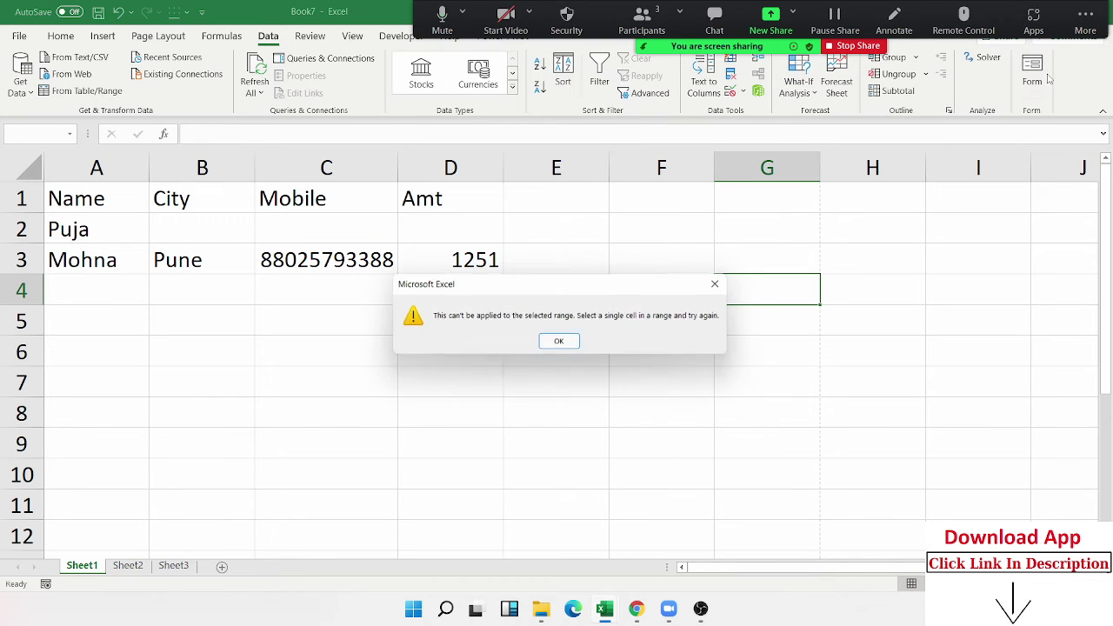
left_click(569, 339)
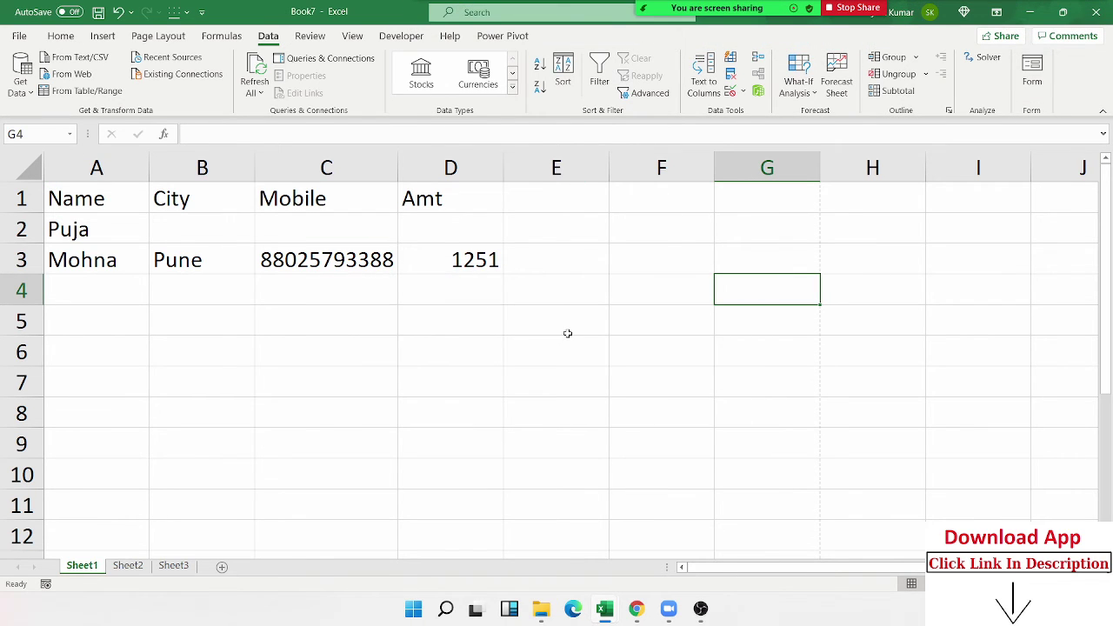
left_click(336, 259)
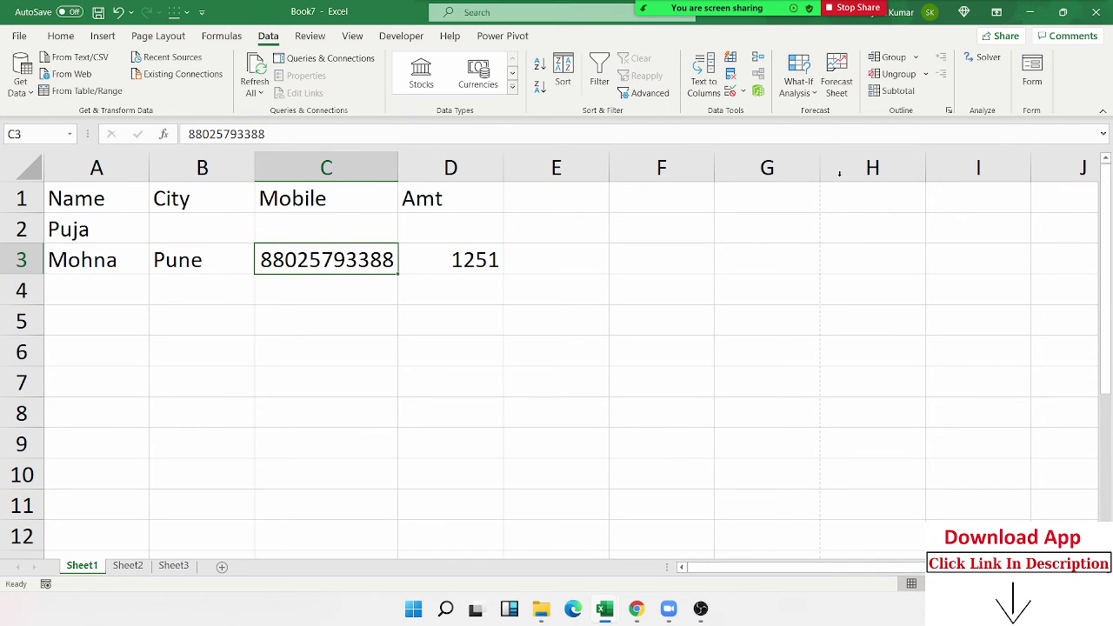
left_click(1047, 78)
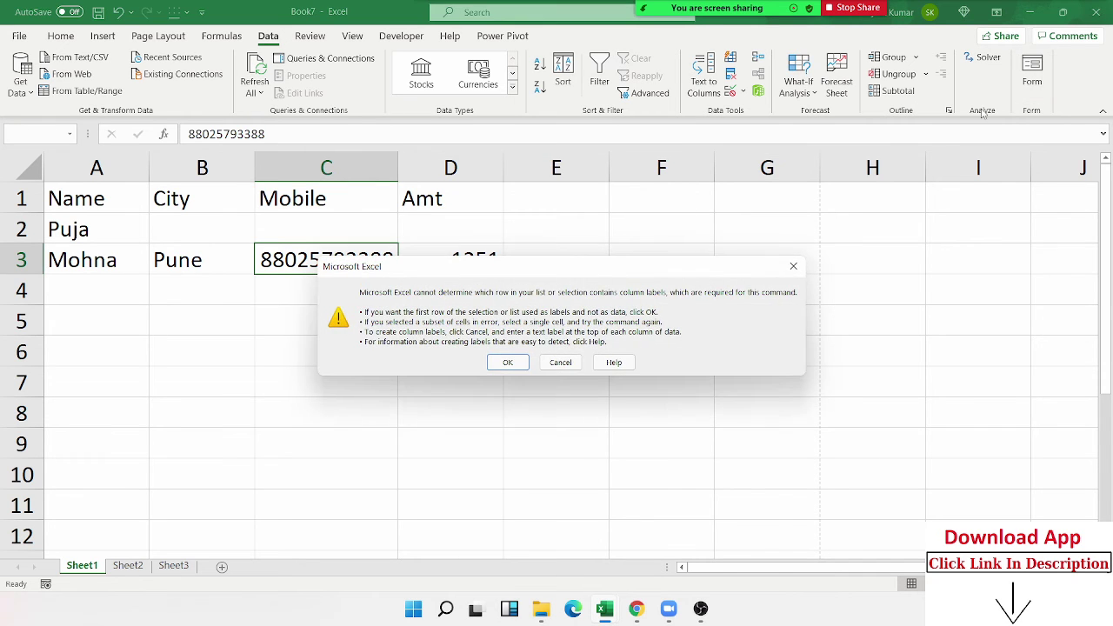
left_click(521, 365)
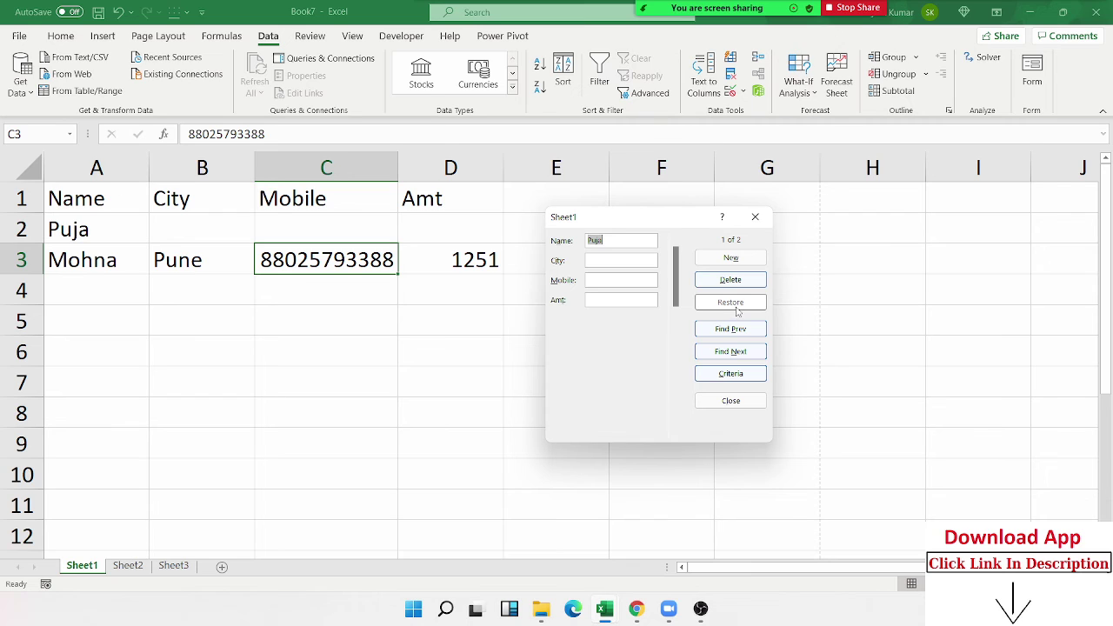
left_click(754, 217)
Click around cells D5 and C4, then switch to Sheet2
left_click(481, 319)
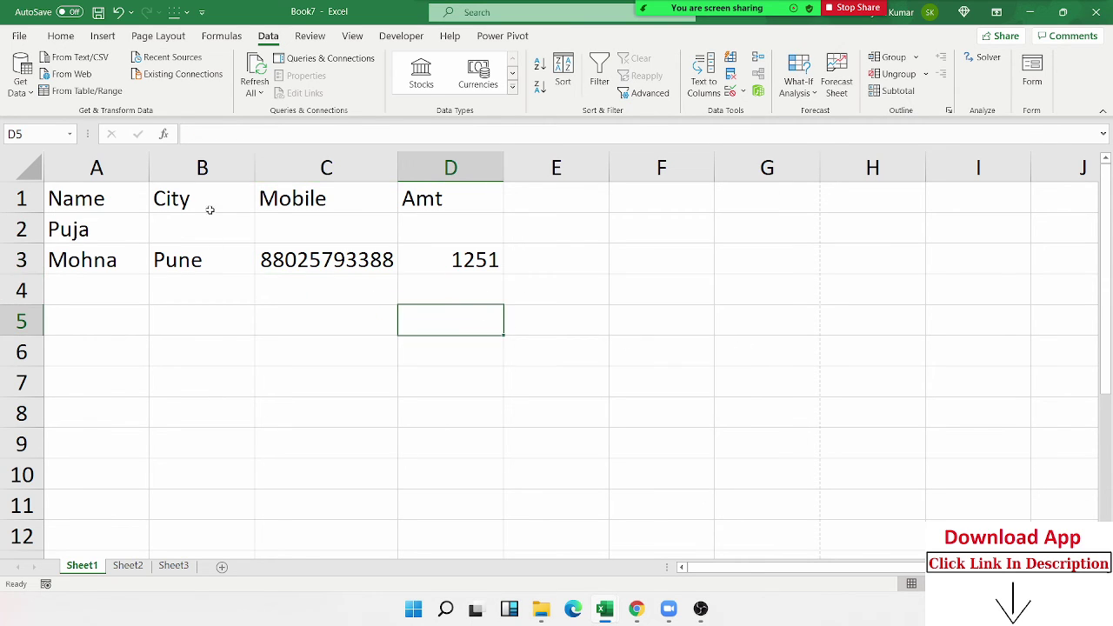
left_click(273, 293)
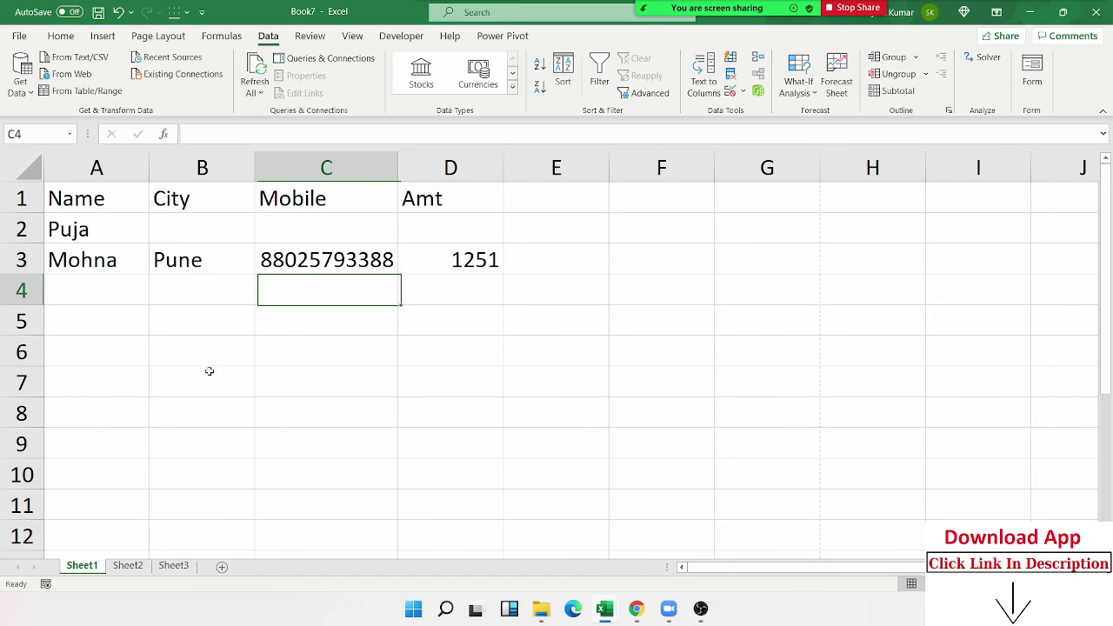
left_click(127, 566)
Open Excel Options at Customize Ribbon and collapse the Data node under Main Tabs
left_click(19, 36)
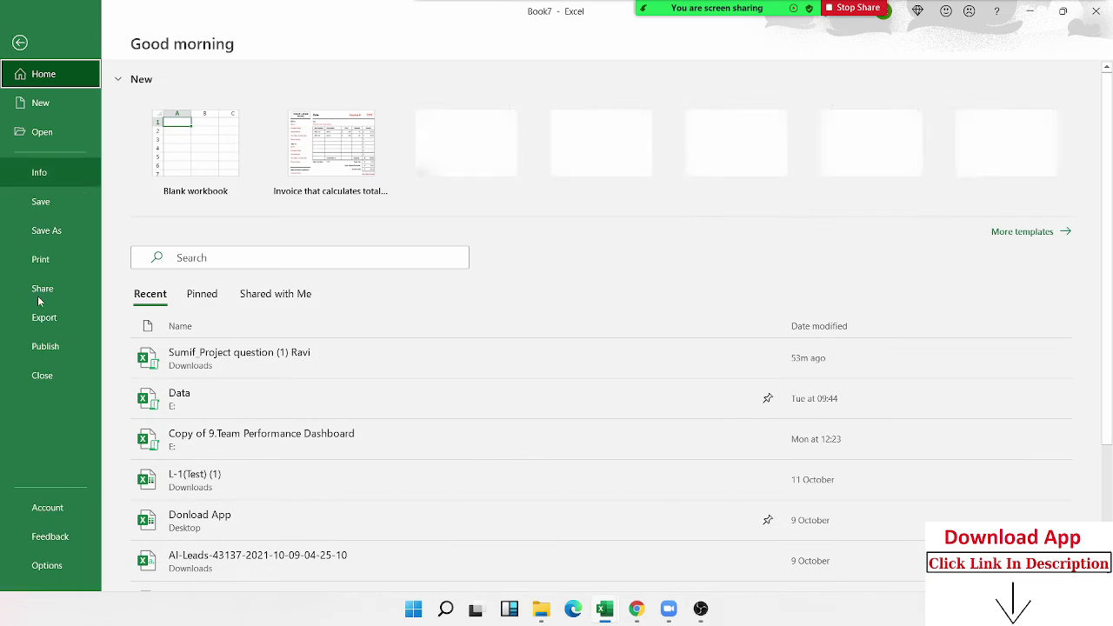
left_click(63, 572)
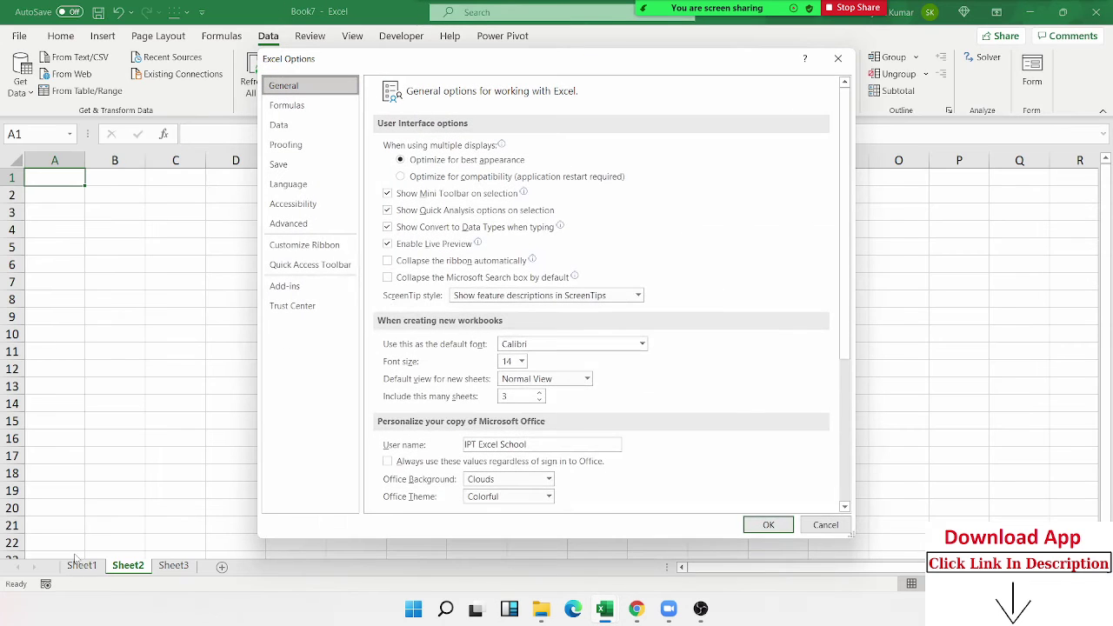
left_click(331, 251)
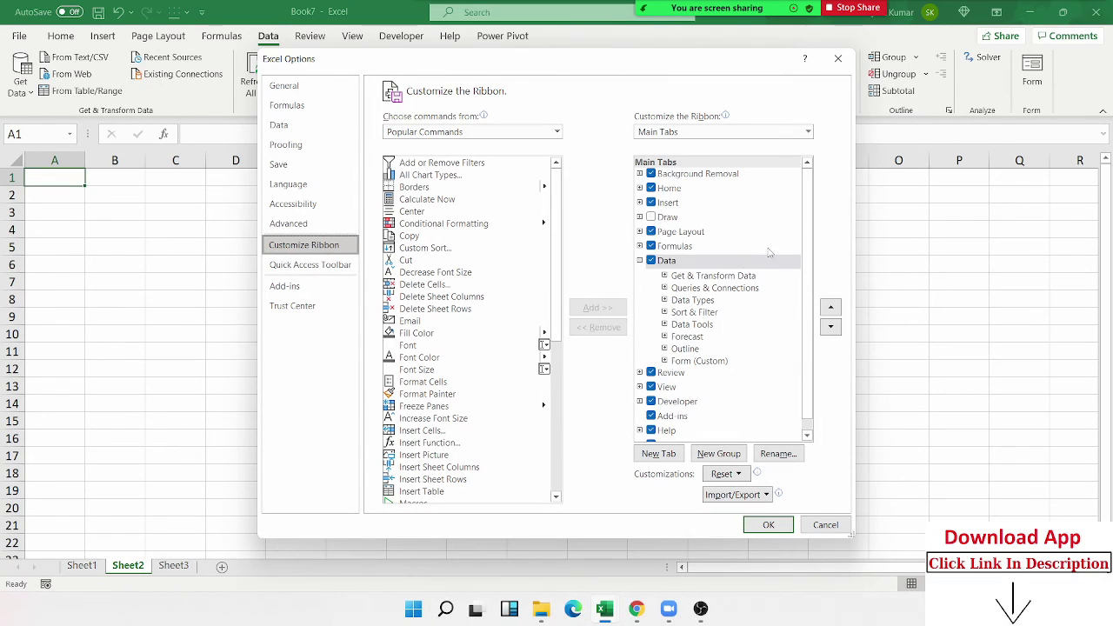
left_click(640, 261)
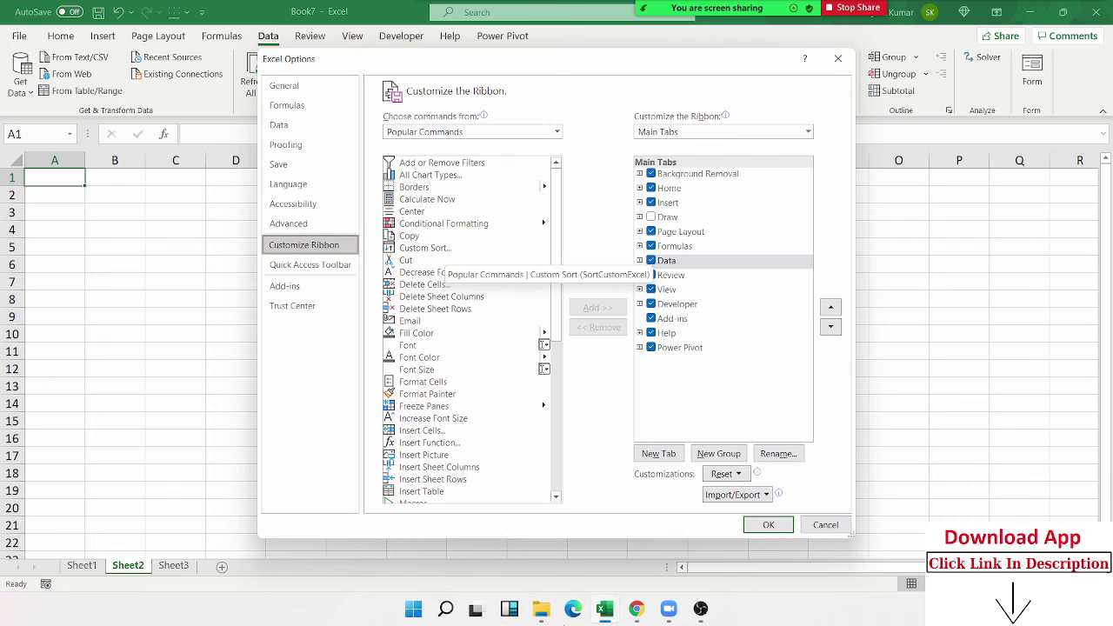
mouse_move(659, 622)
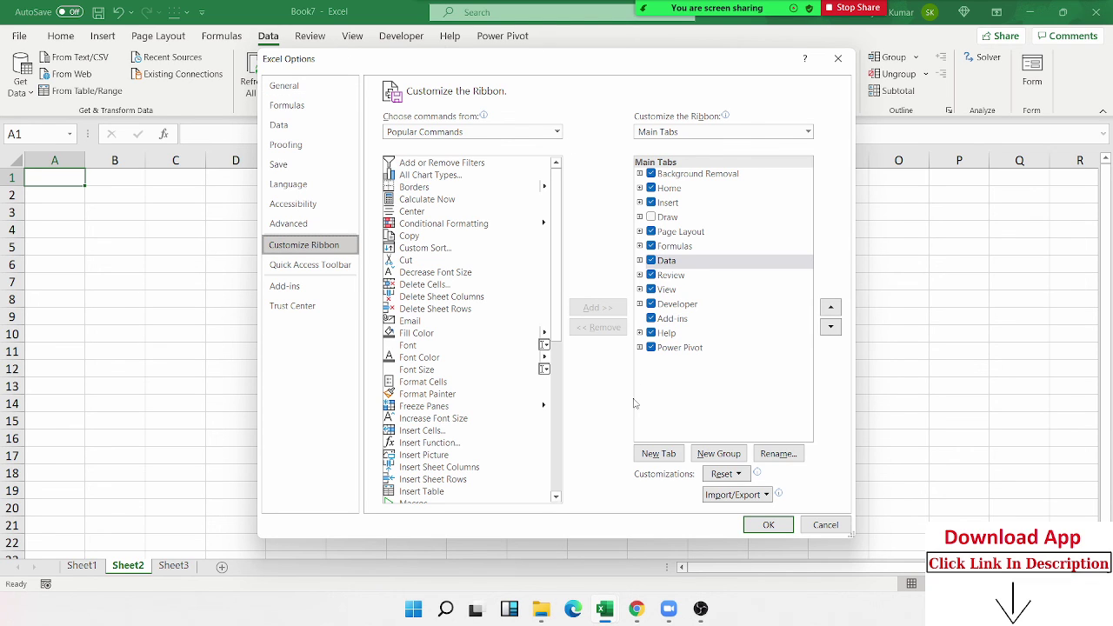
Add a new custom tab after Data and rename it IMP
left_click(658, 453)
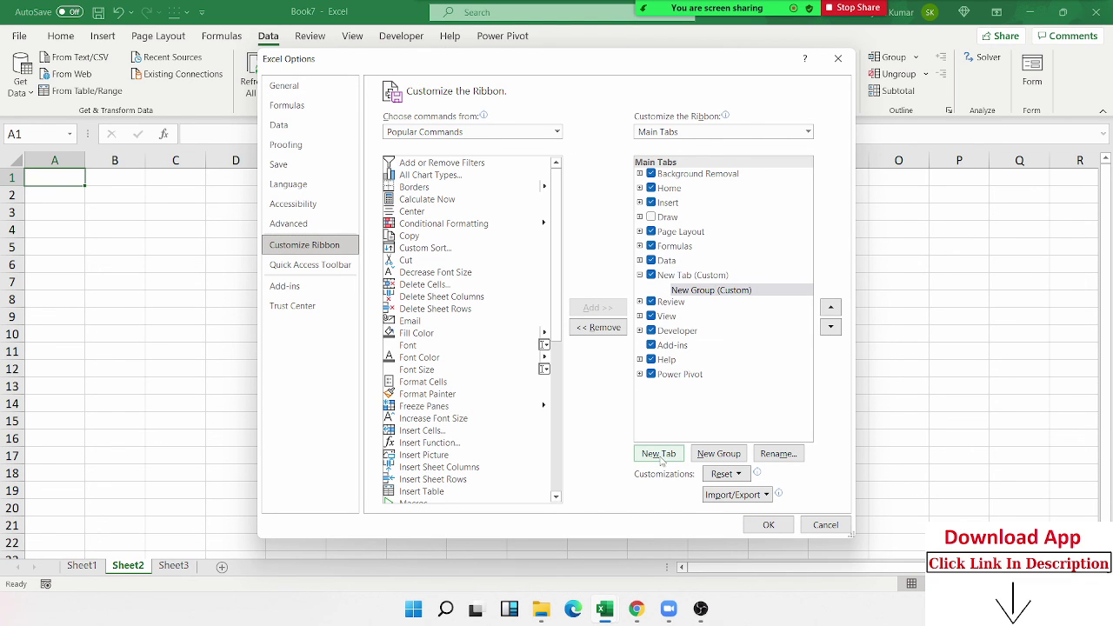
left_click(668, 274)
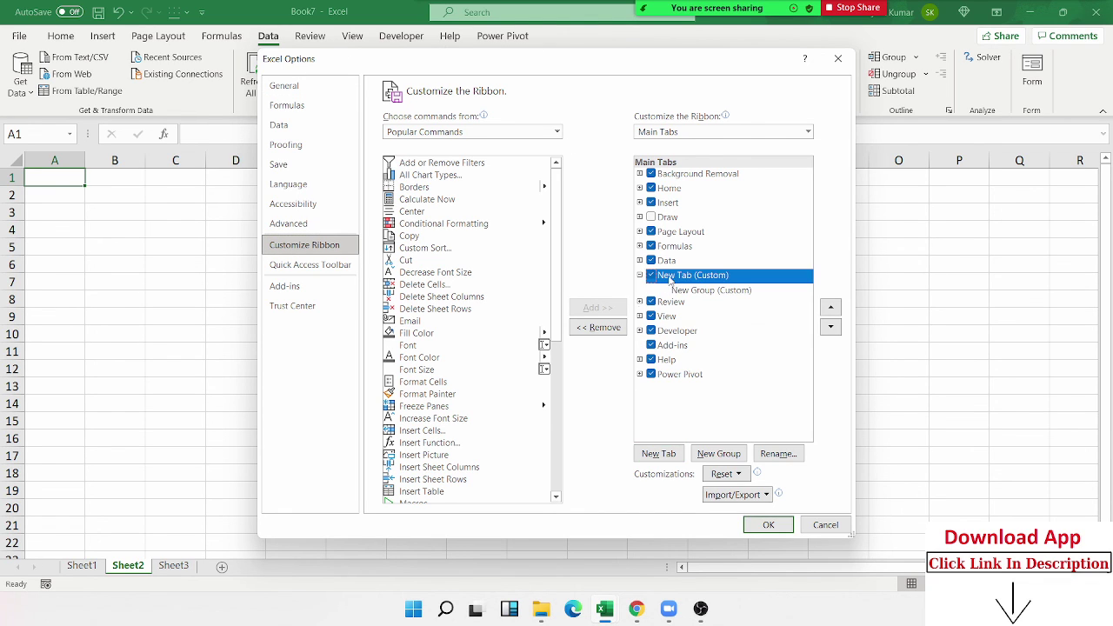
left_click(772, 459)
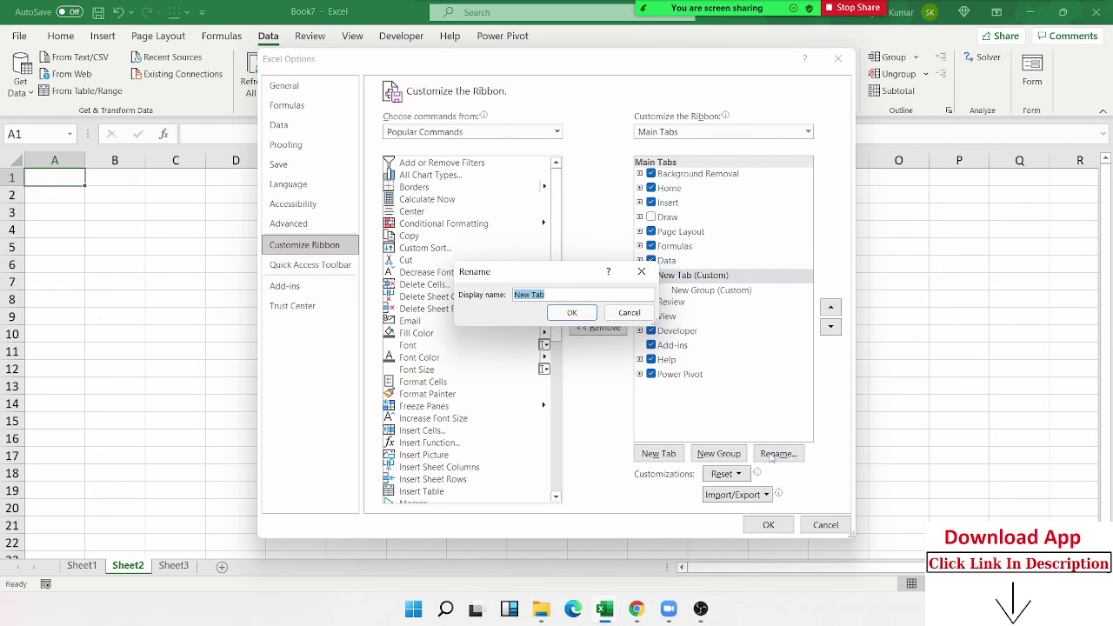
type("IMP")
left_click(573, 315)
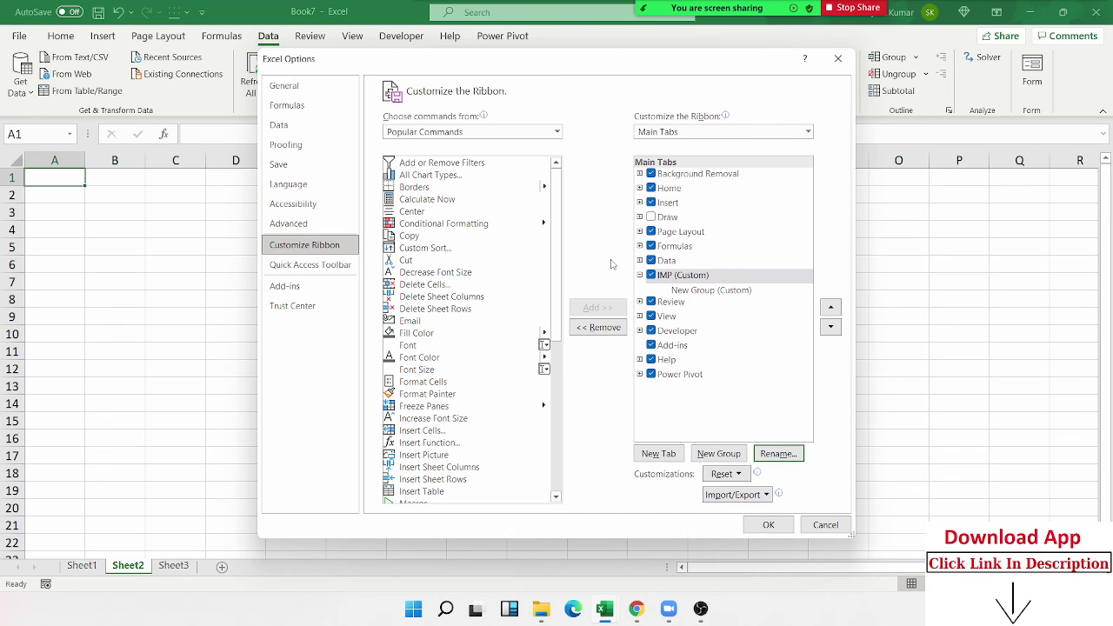
List Commands Not in the Ribbon and dismiss the warning that commands need a custom group
left_click(446, 132)
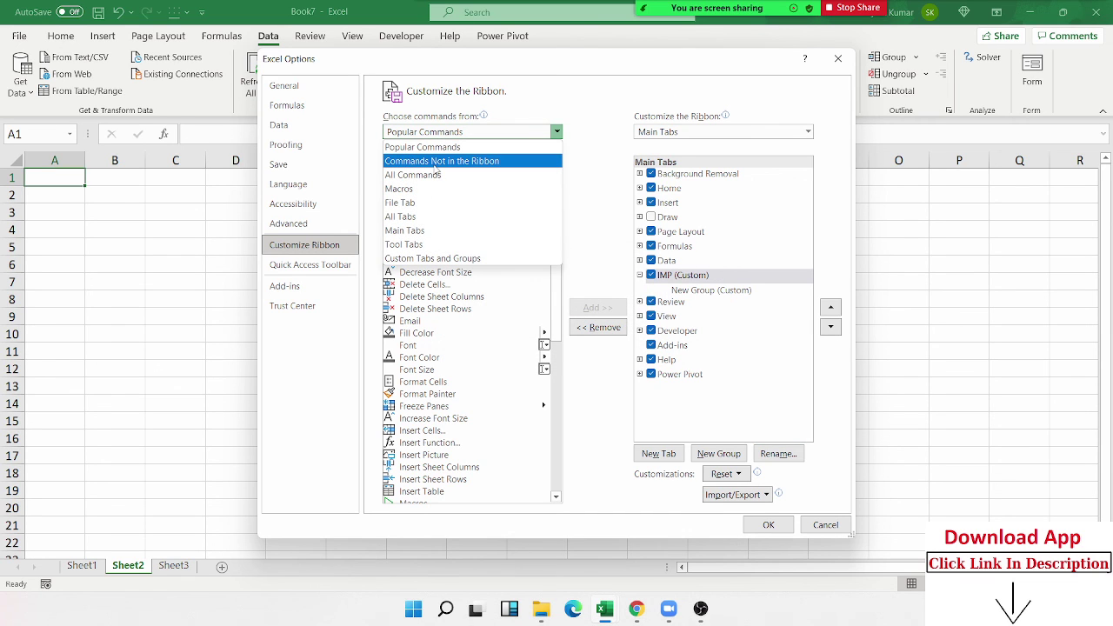
left_click(437, 166)
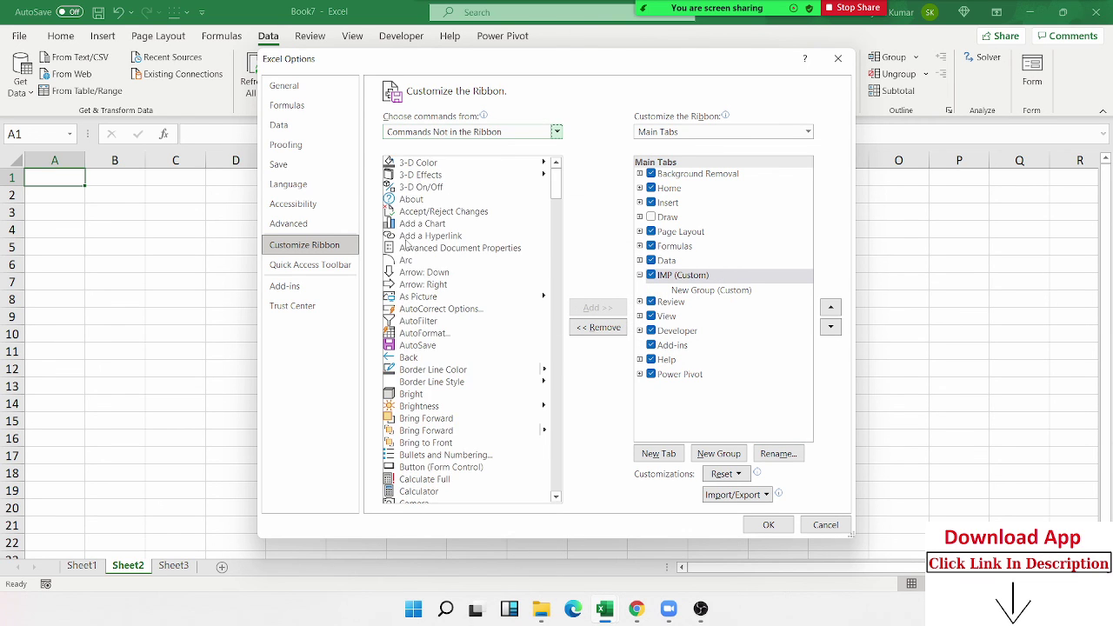
left_click(439, 341)
left_click(598, 308)
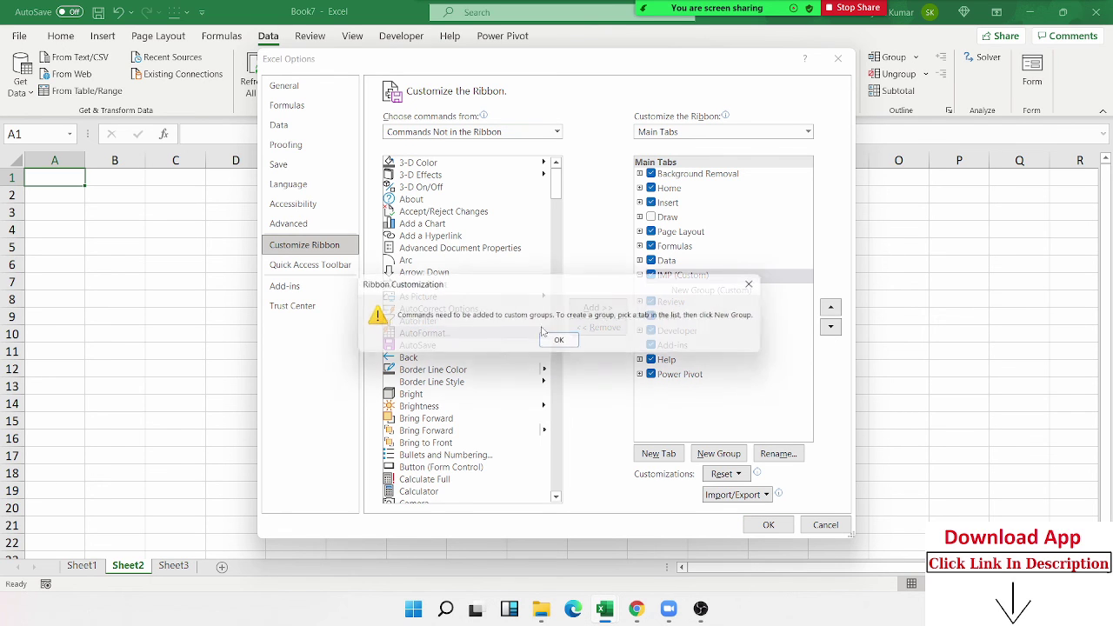
left_click(561, 342)
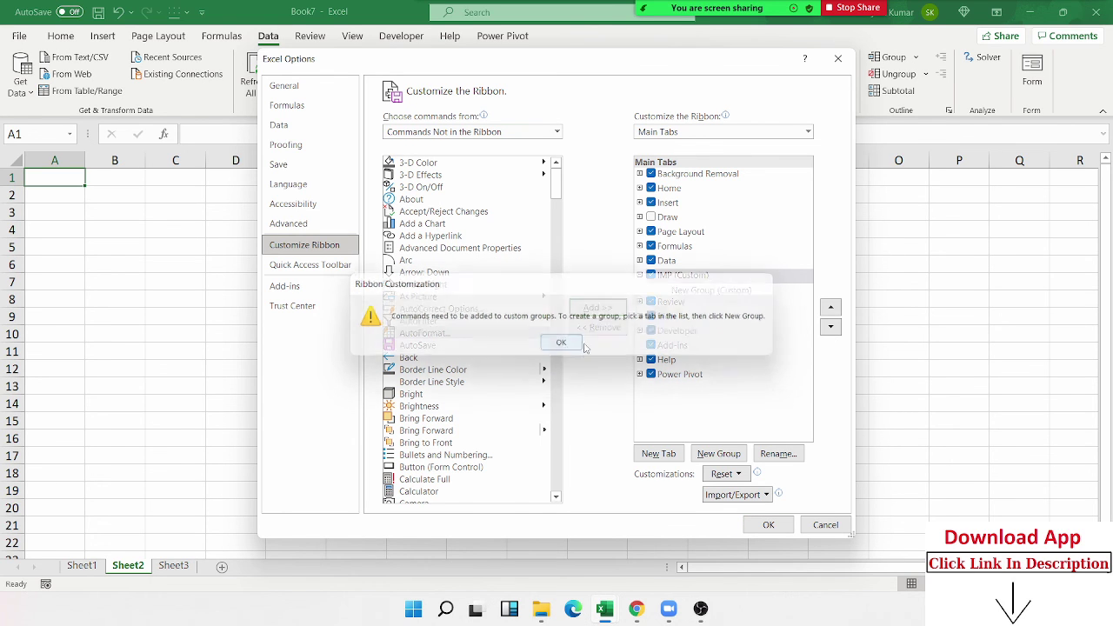
Add AutoFormat, Back, Calculator and Camera to the IMP tab's new group and apply the changes
left_click(686, 290)
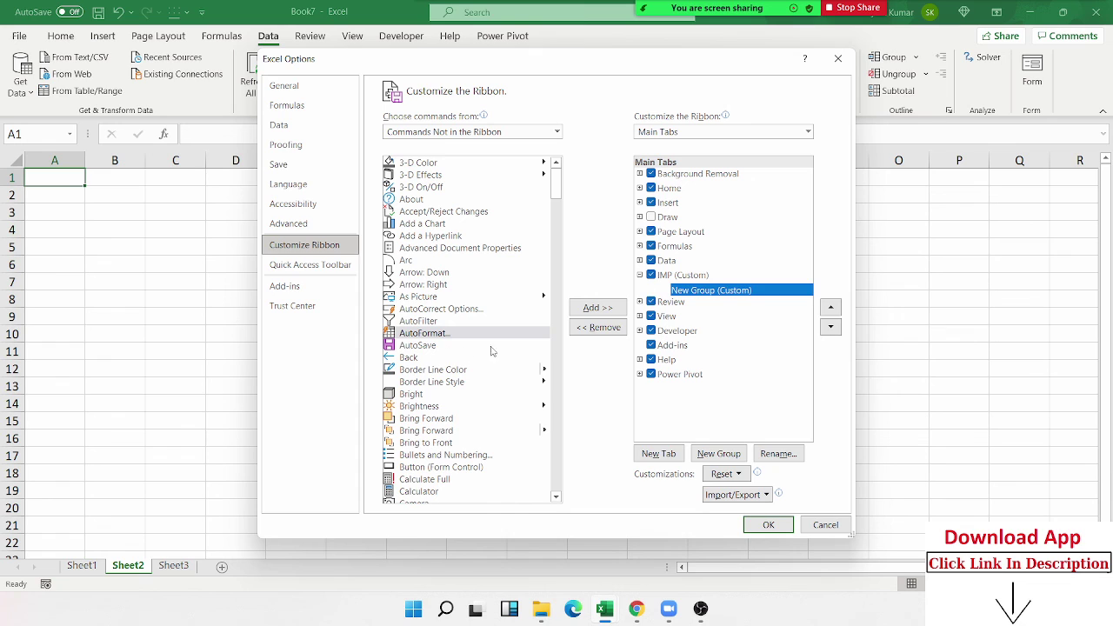
left_click(594, 312)
left_click(471, 357)
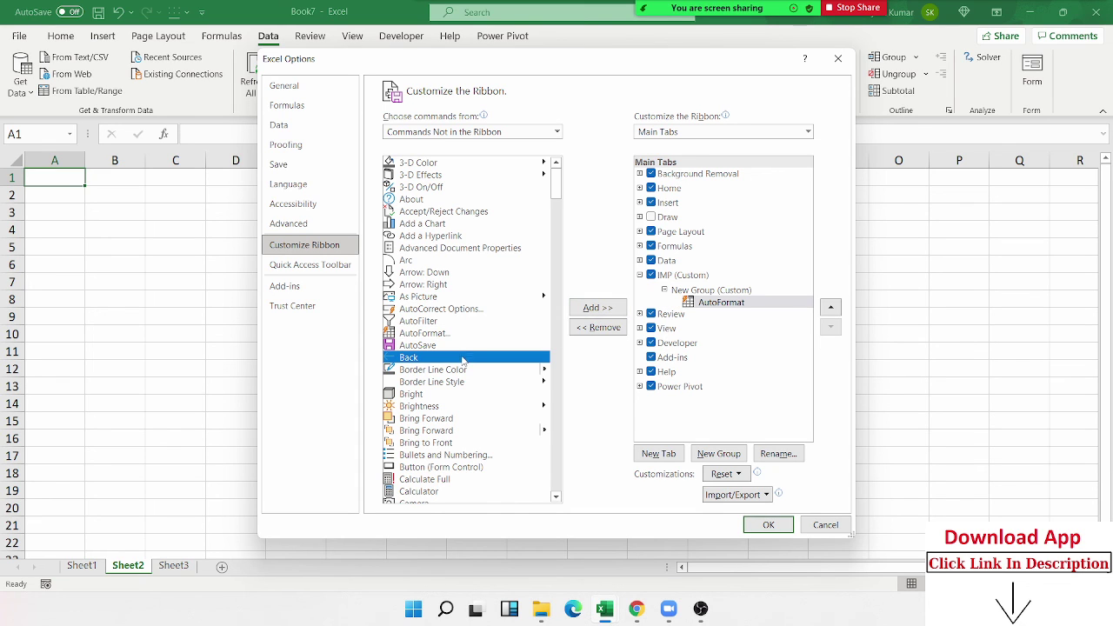
left_click(580, 320)
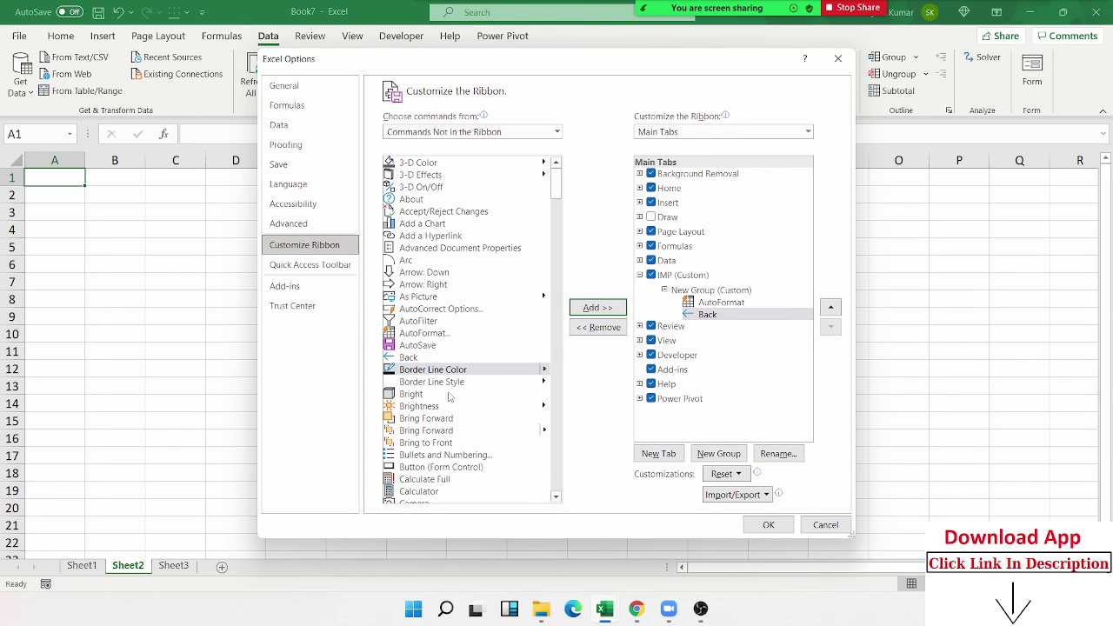
left_click(448, 394)
scroll(497, 400, "down", 3)
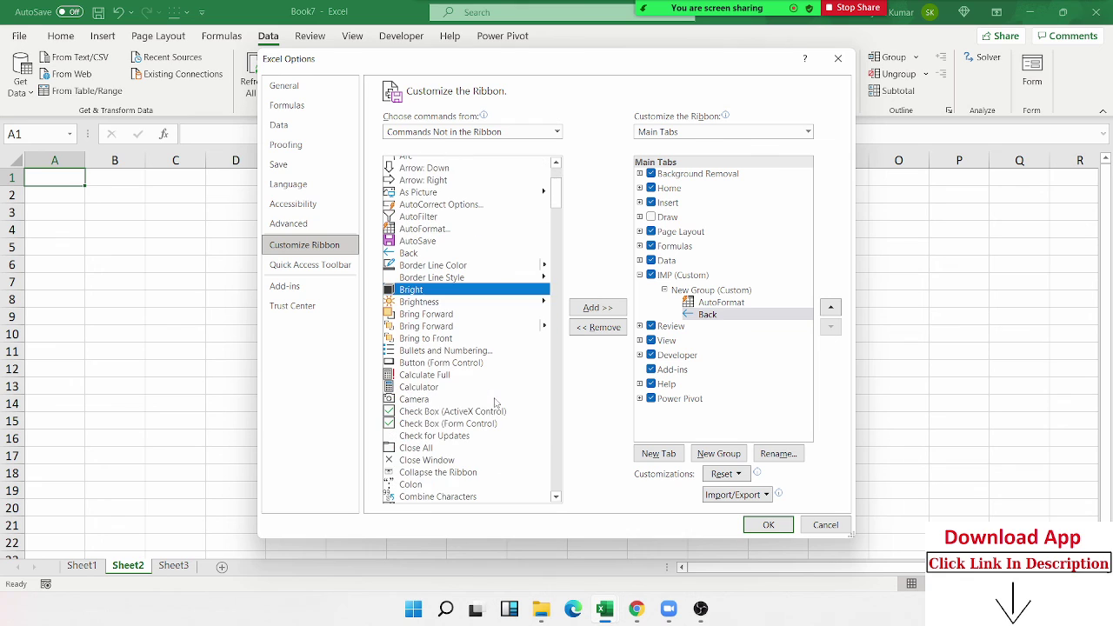
left_click(451, 389)
left_click(598, 310)
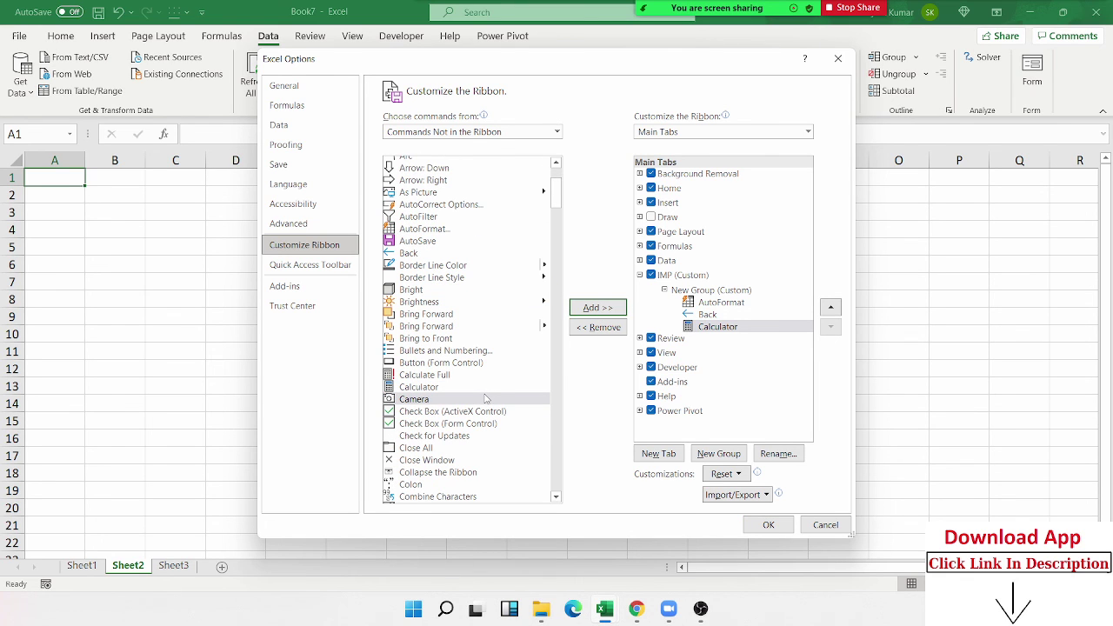
left_click(600, 309)
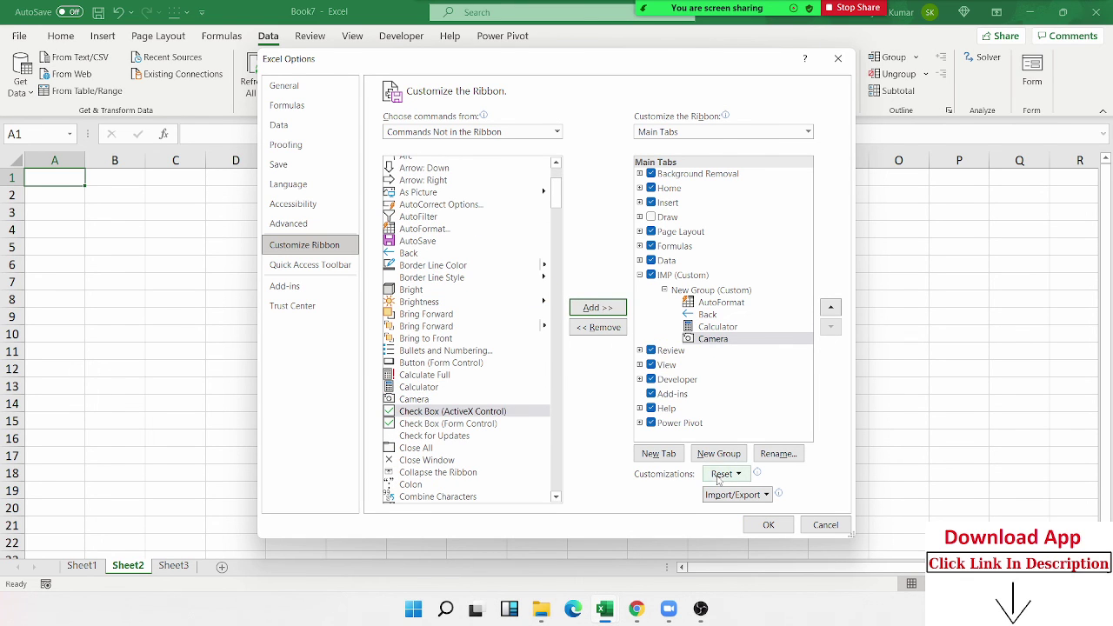
left_click(768, 524)
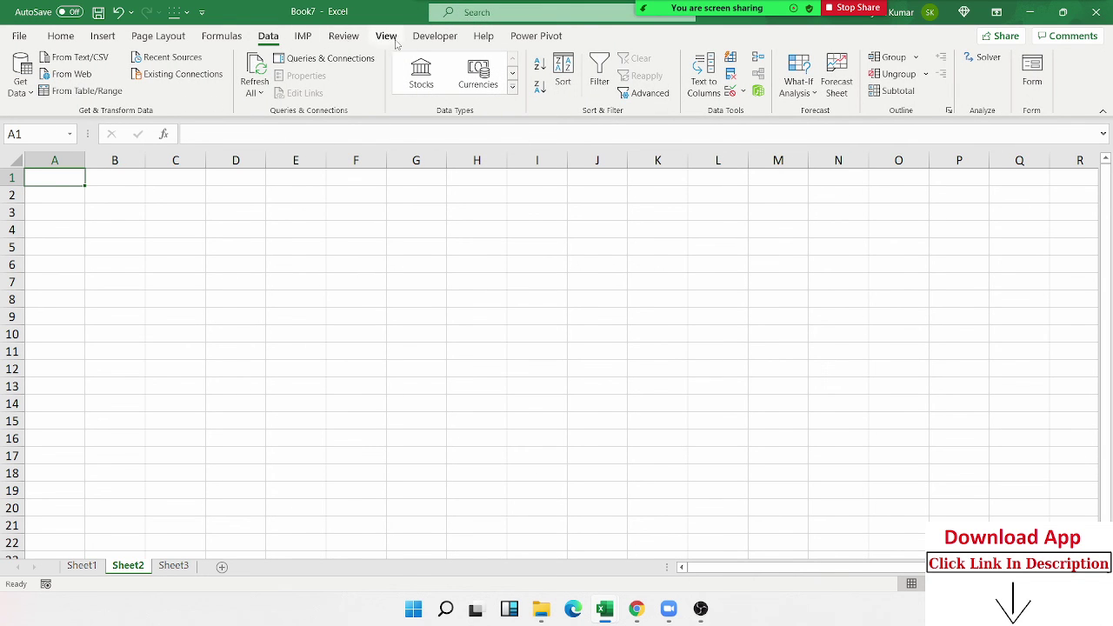
left_click(296, 43)
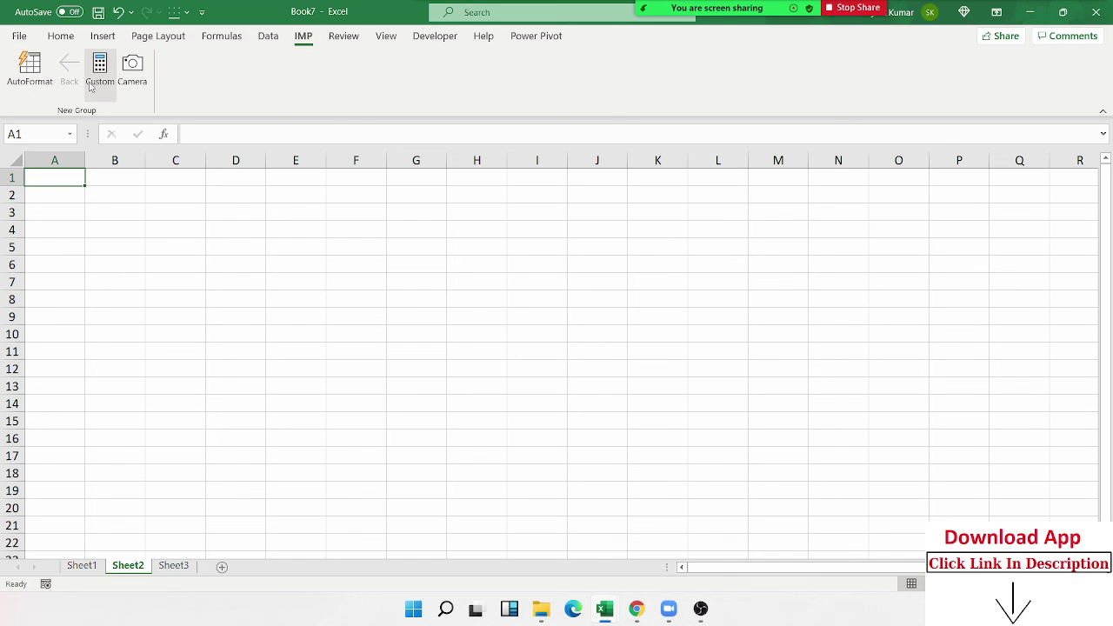
left_click(136, 87)
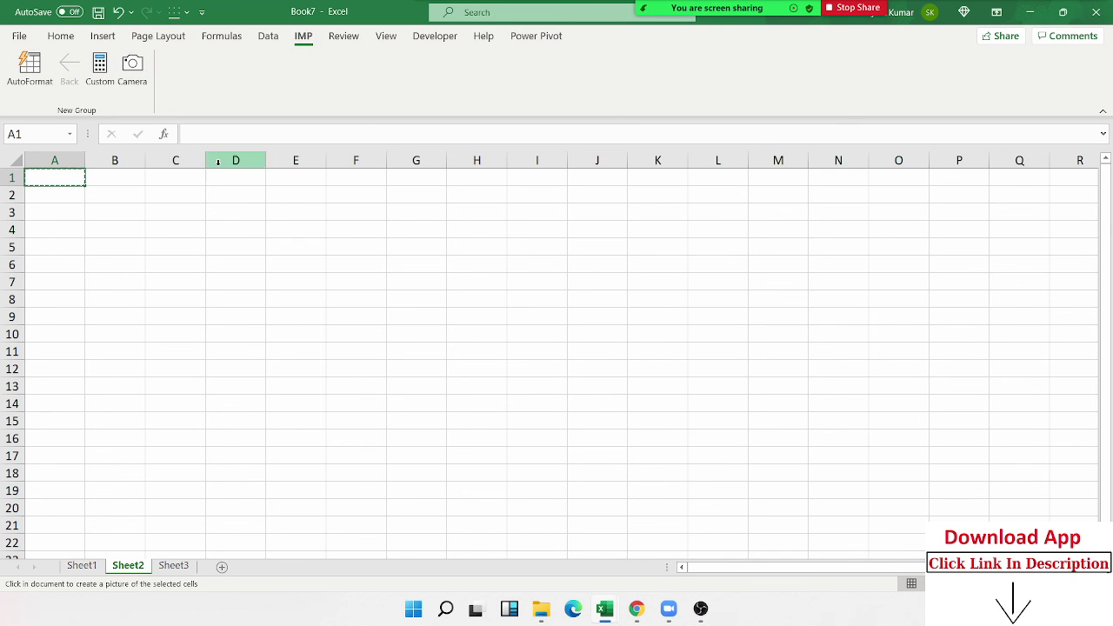
left_click(253, 231)
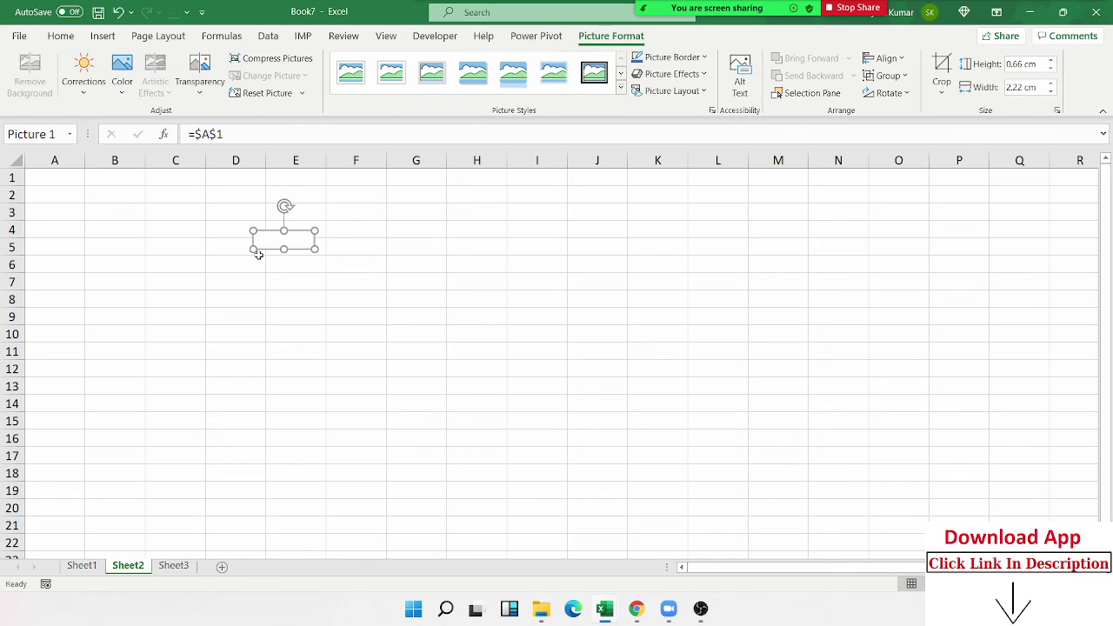
key("Delete")
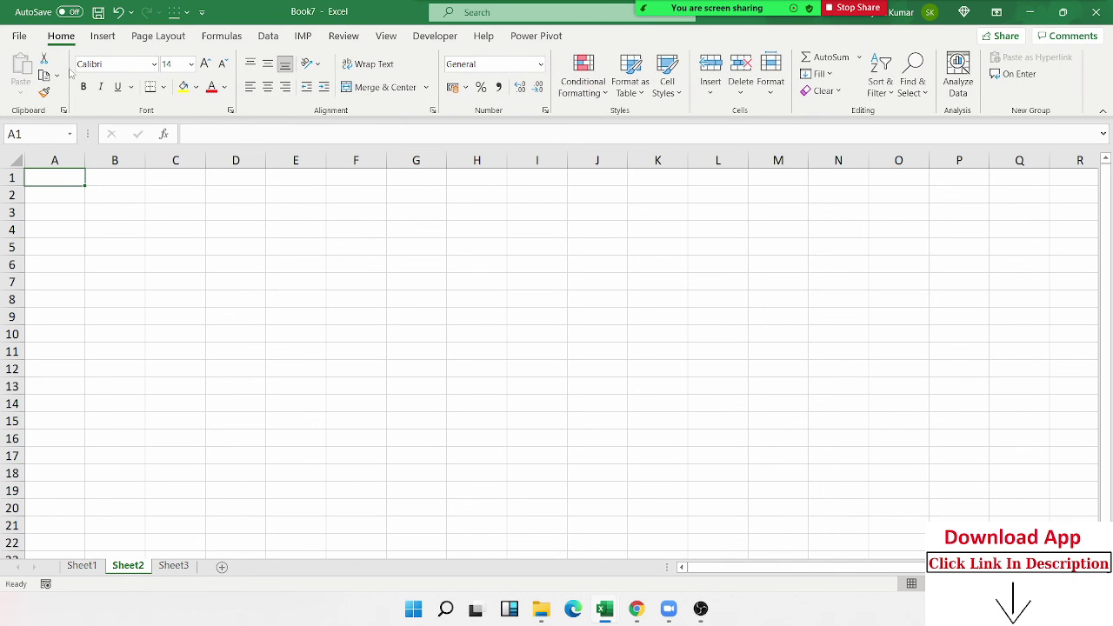
Return to Excel Options' Customize Ribbon page, where IMP (Custom) is listed under Main Tabs
left_click(21, 38)
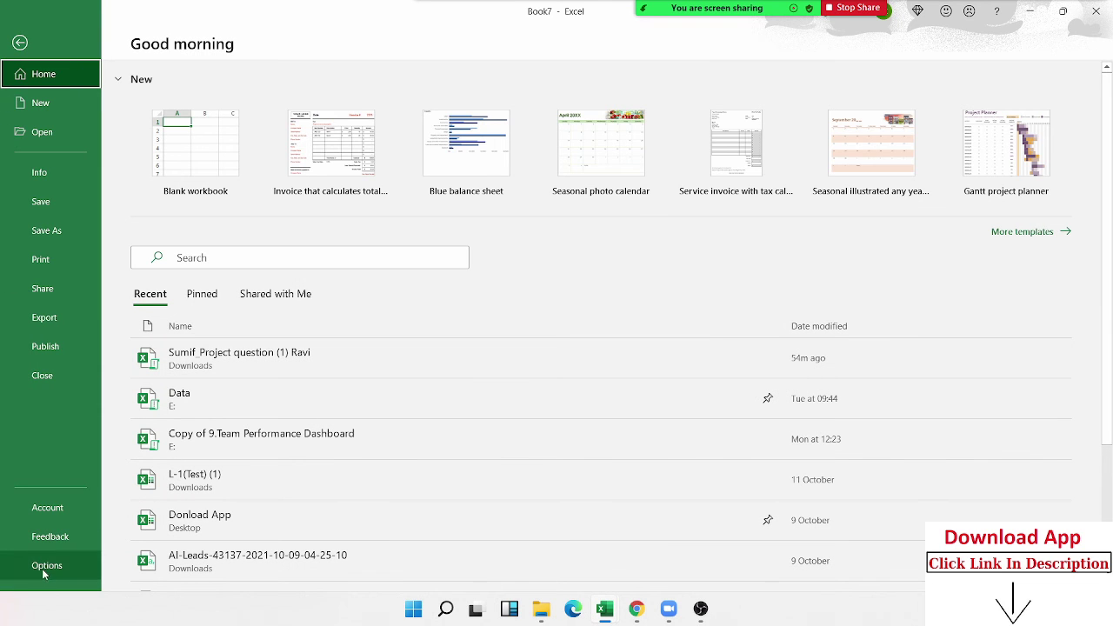
left_click(10, 566)
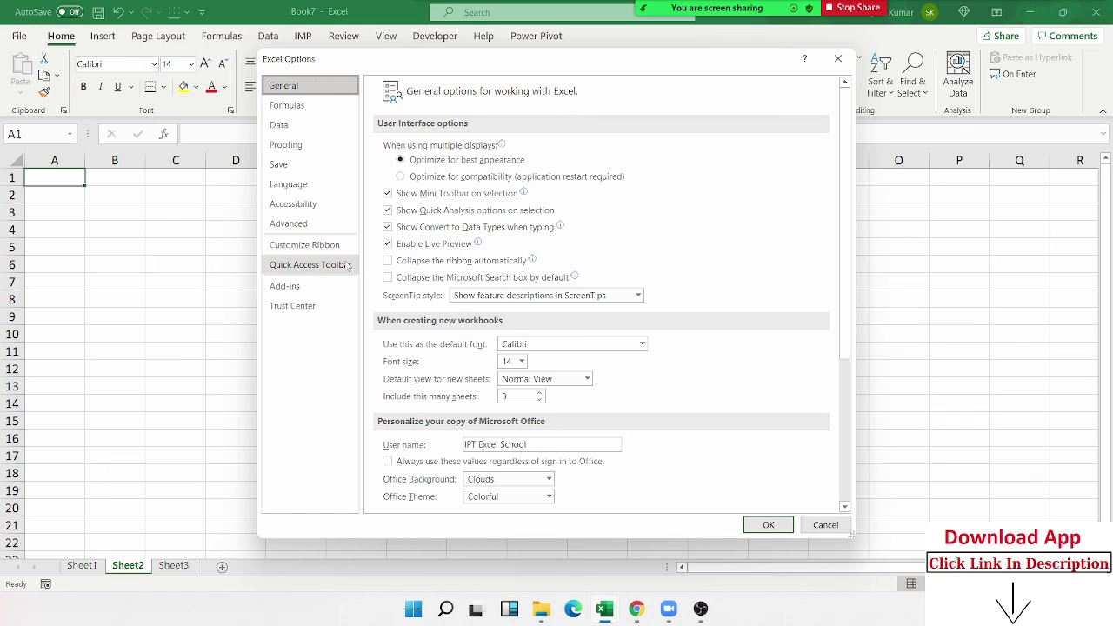
left_click(304, 245)
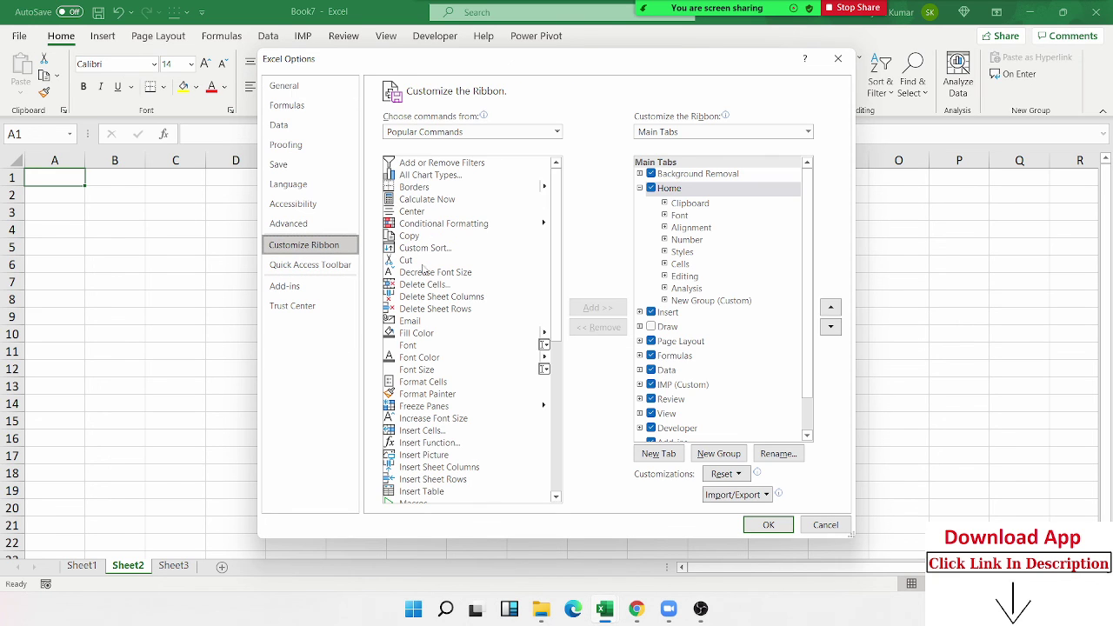